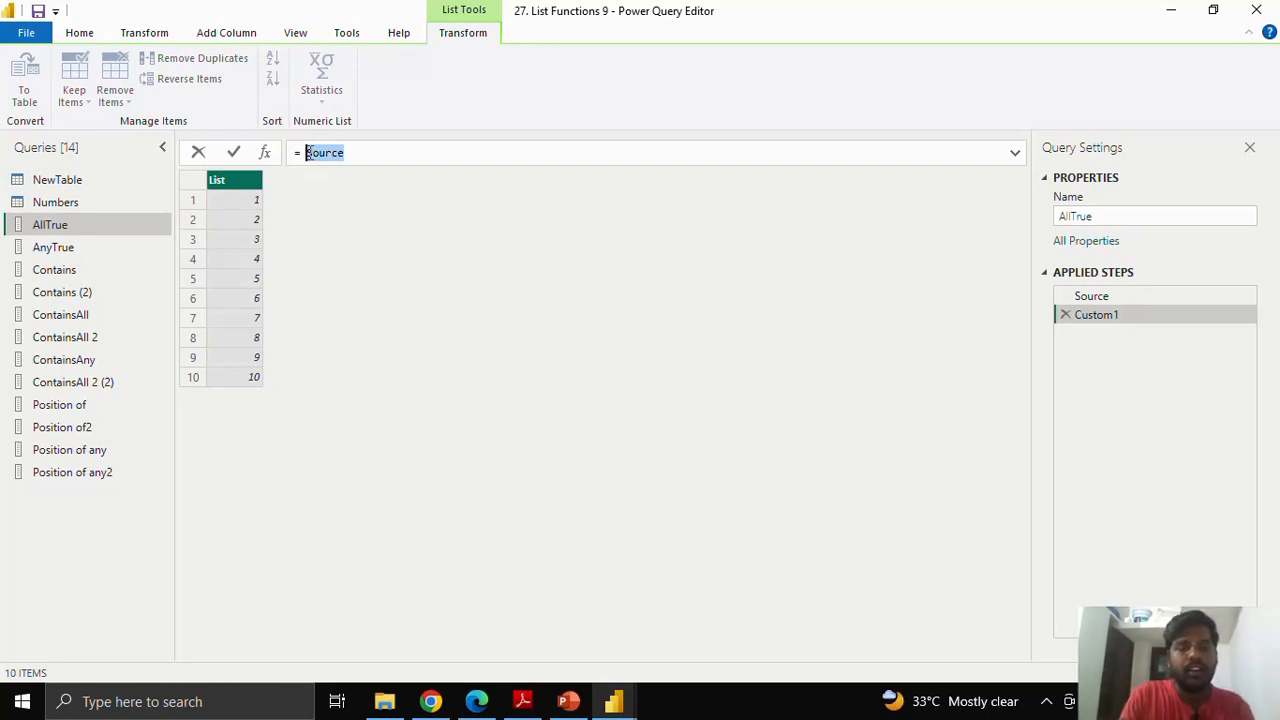
- Replace the custom step's formula in the AllTrue query with List.AllTrue(Source) and apply it
type("l")
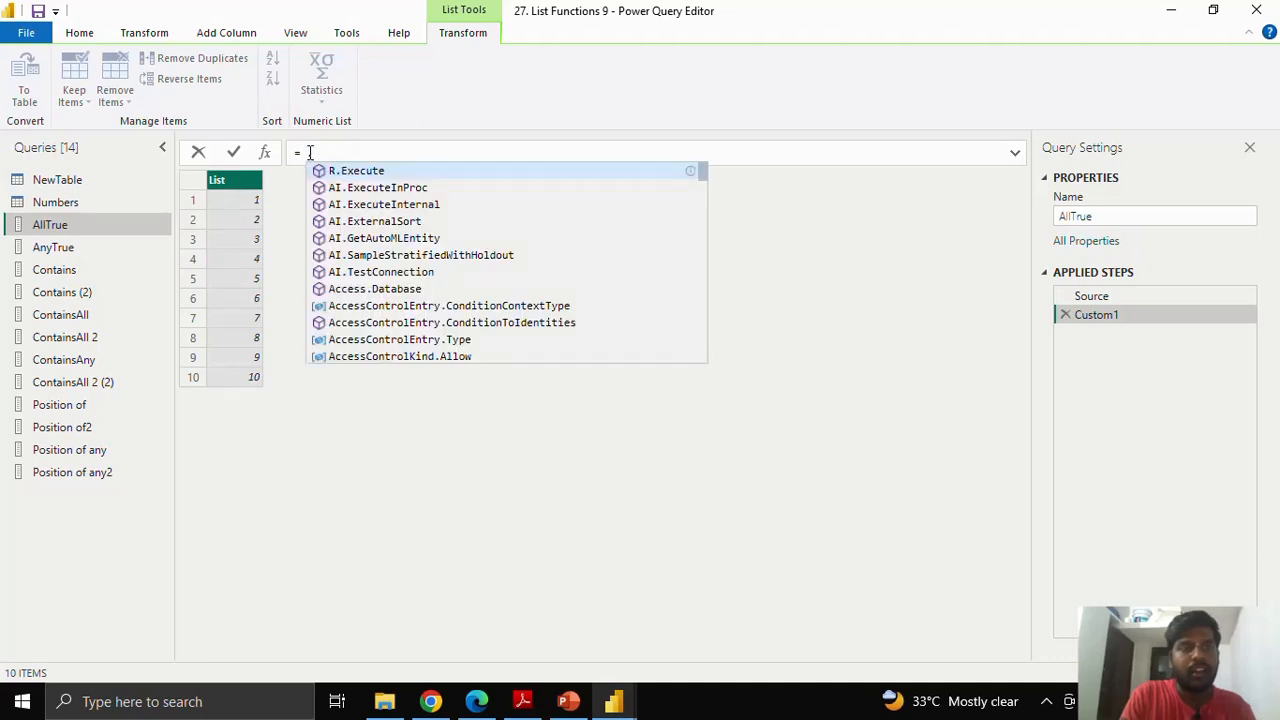
type("ist.al")
key("Tab")
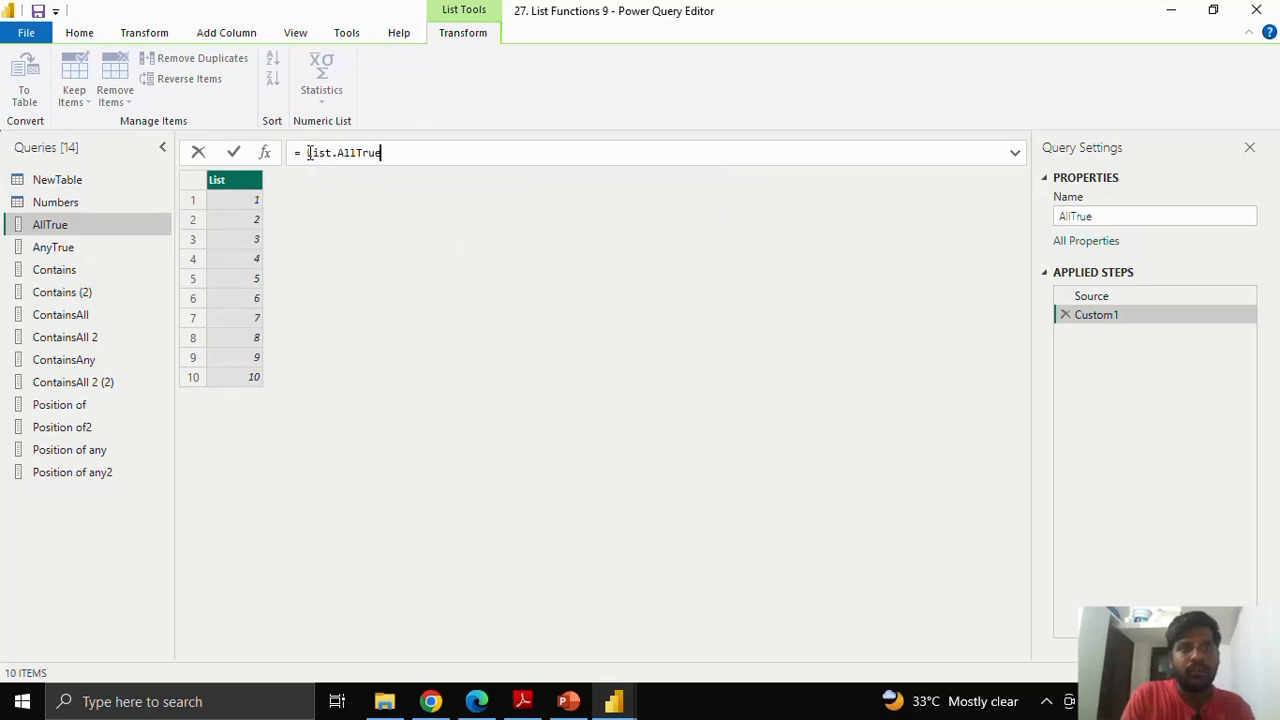
type("(")
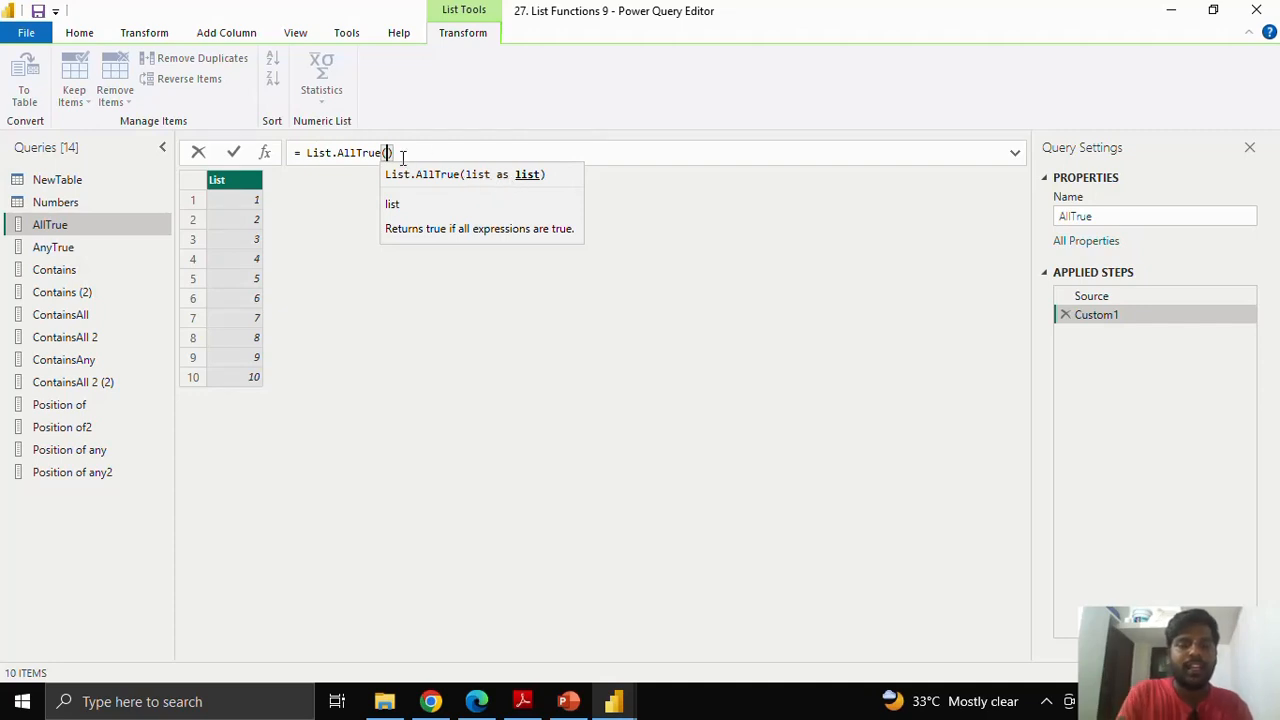
type("Source")
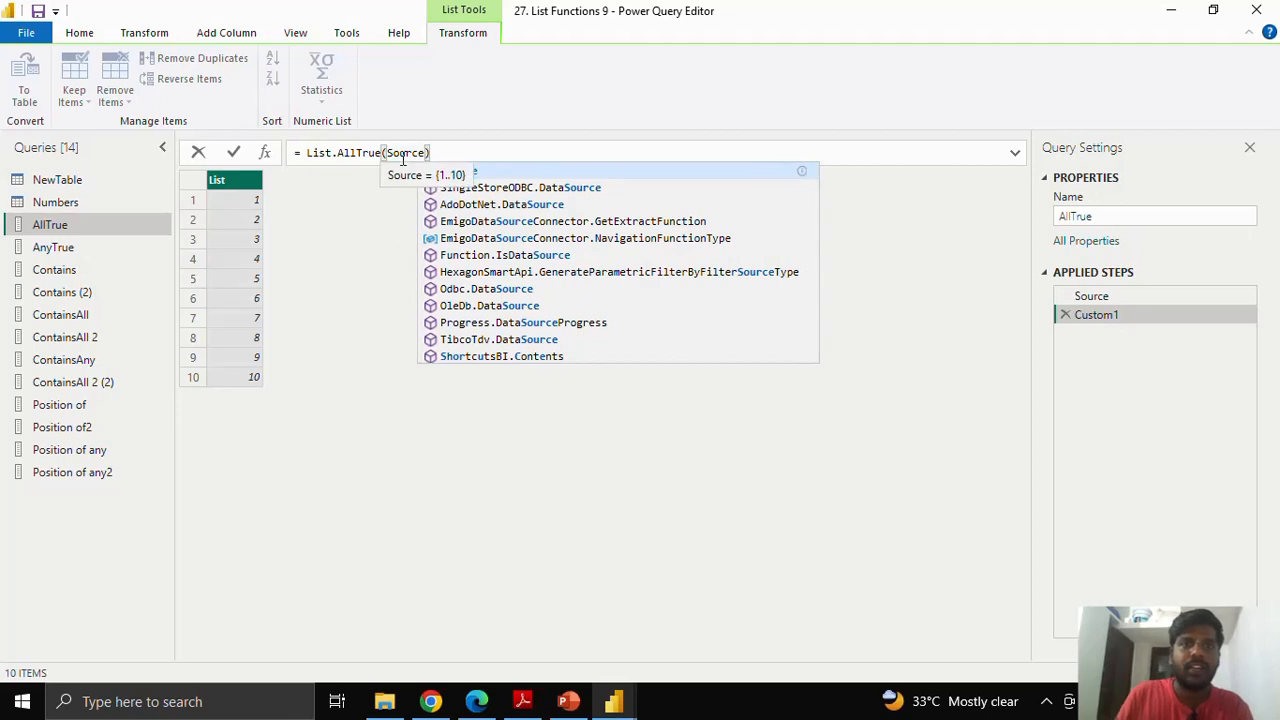
left_click(230, 157)
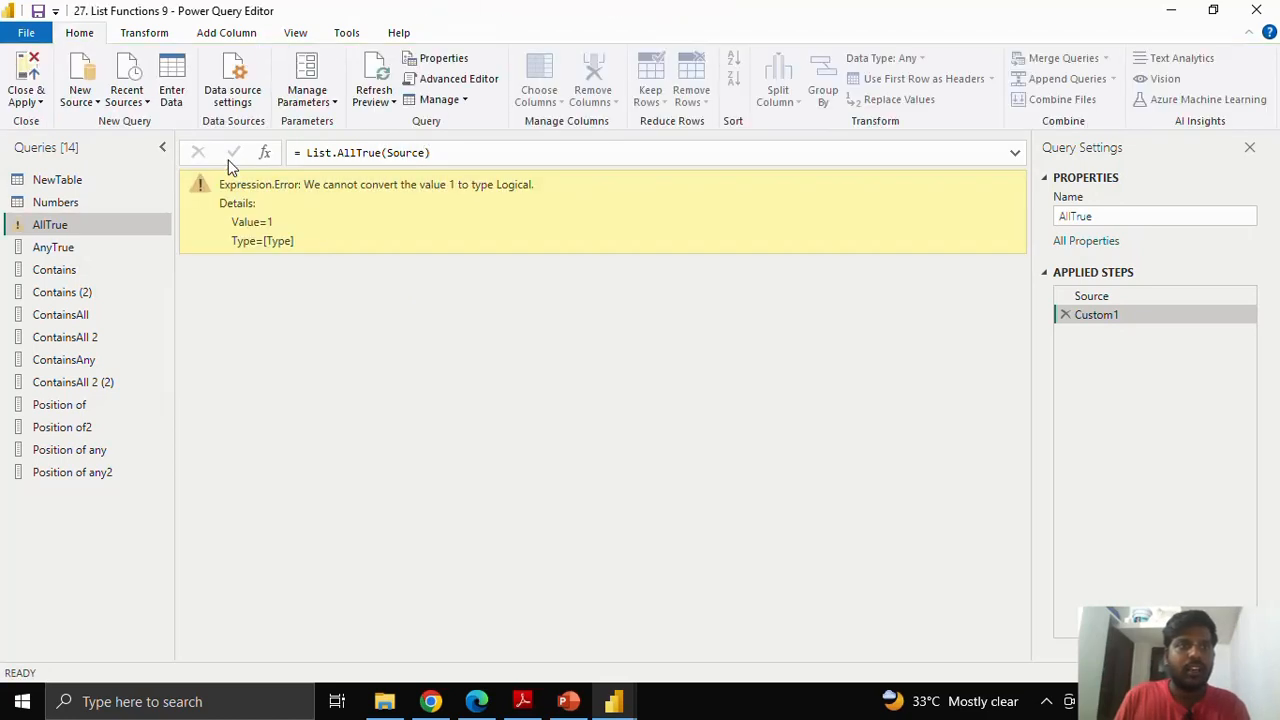
left_click_drag(308, 190, 351, 197)
left_click(351, 203)
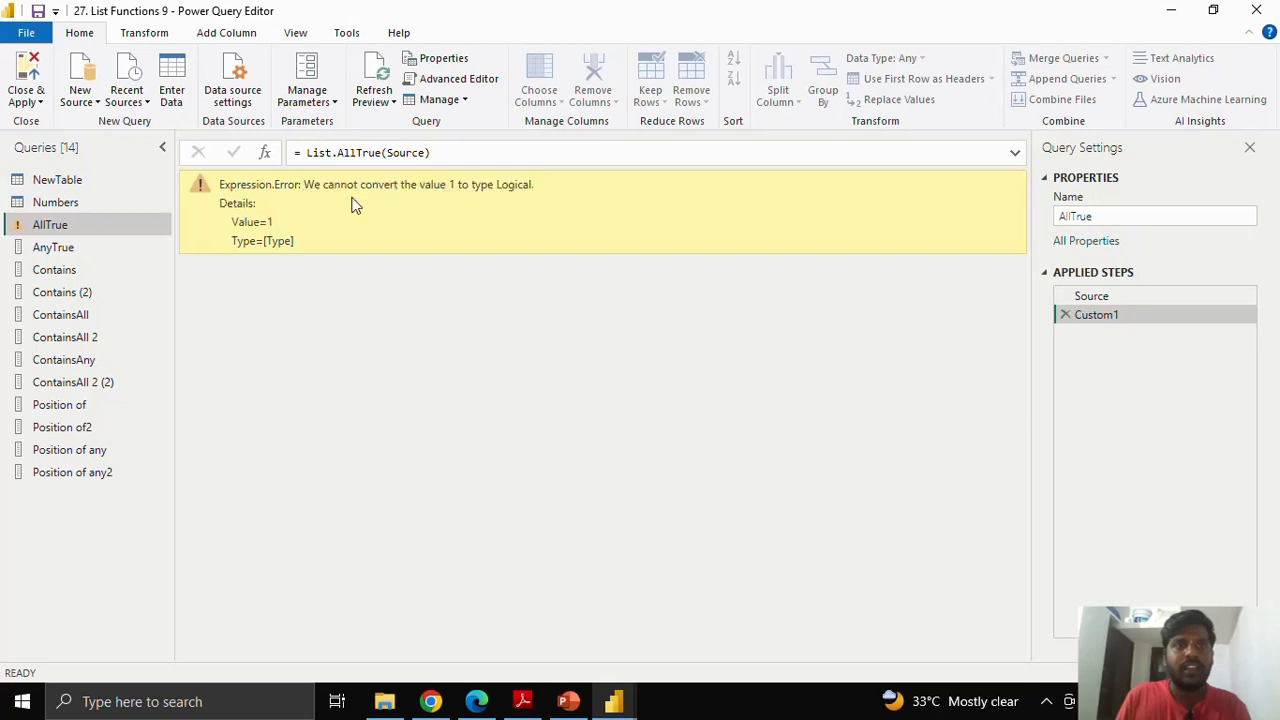
- Replace the argument of List.AllTrue with a nested List.Transform call that takes Source as its list
left_click(430, 151)
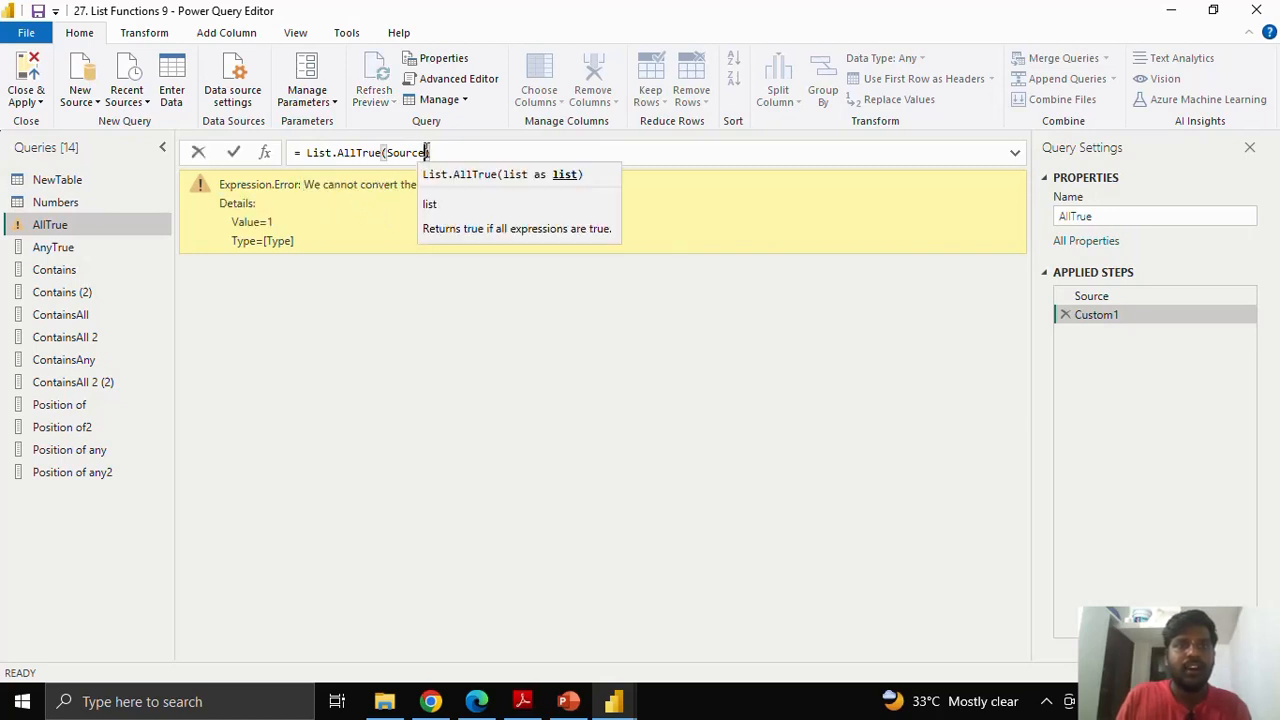
left_click_drag(430, 151, 388, 147)
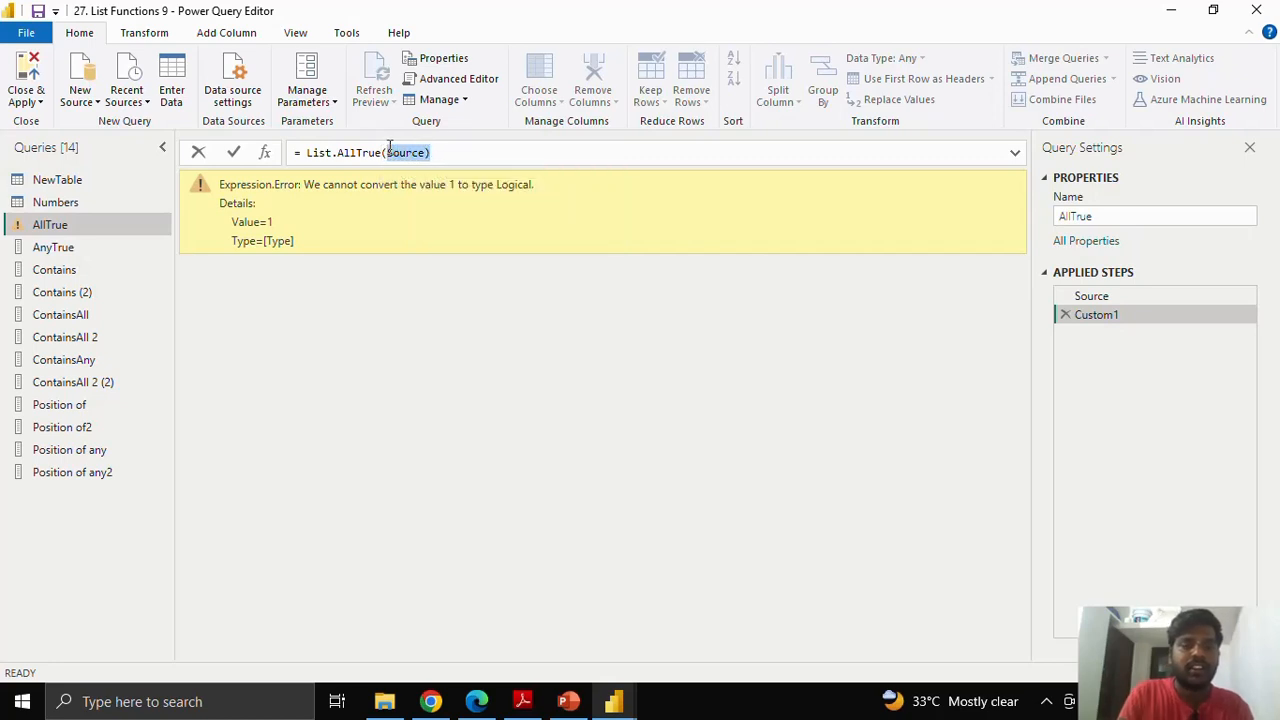
type("List.")
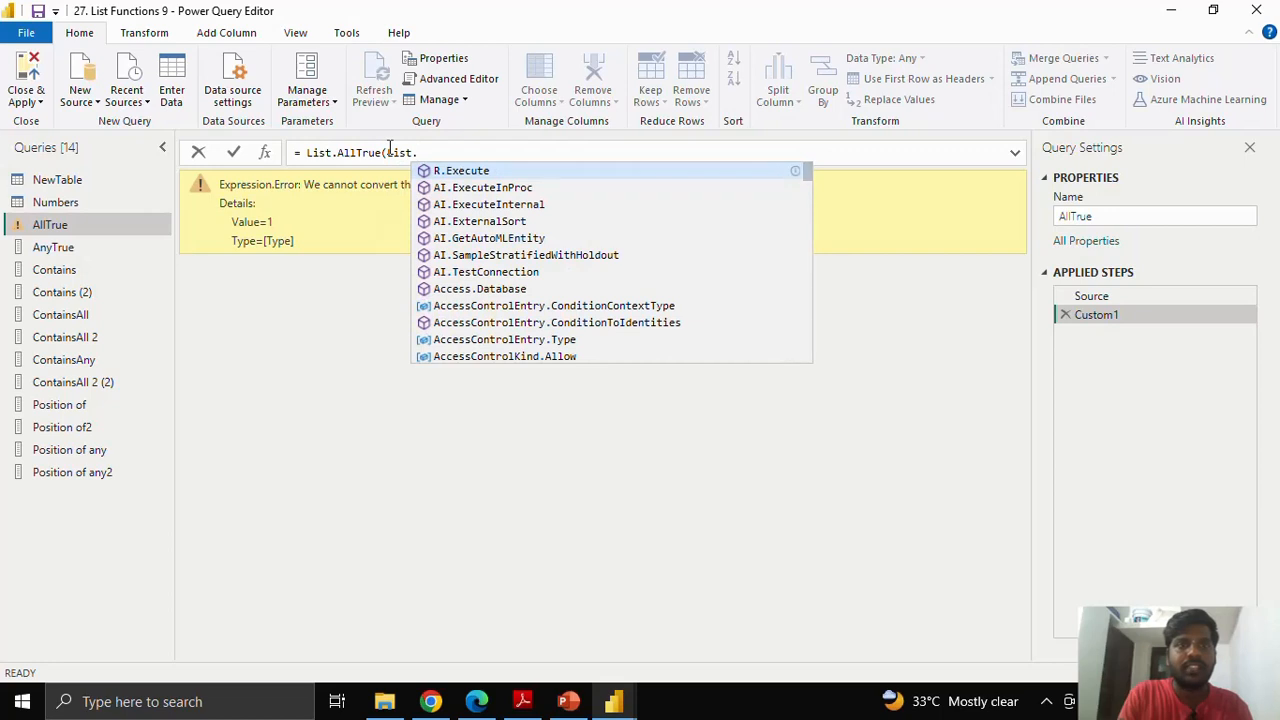
key("BackSpace")
key("BackSpace")
key("BackSpace")
key("BackSpace")
key("BackSpace")
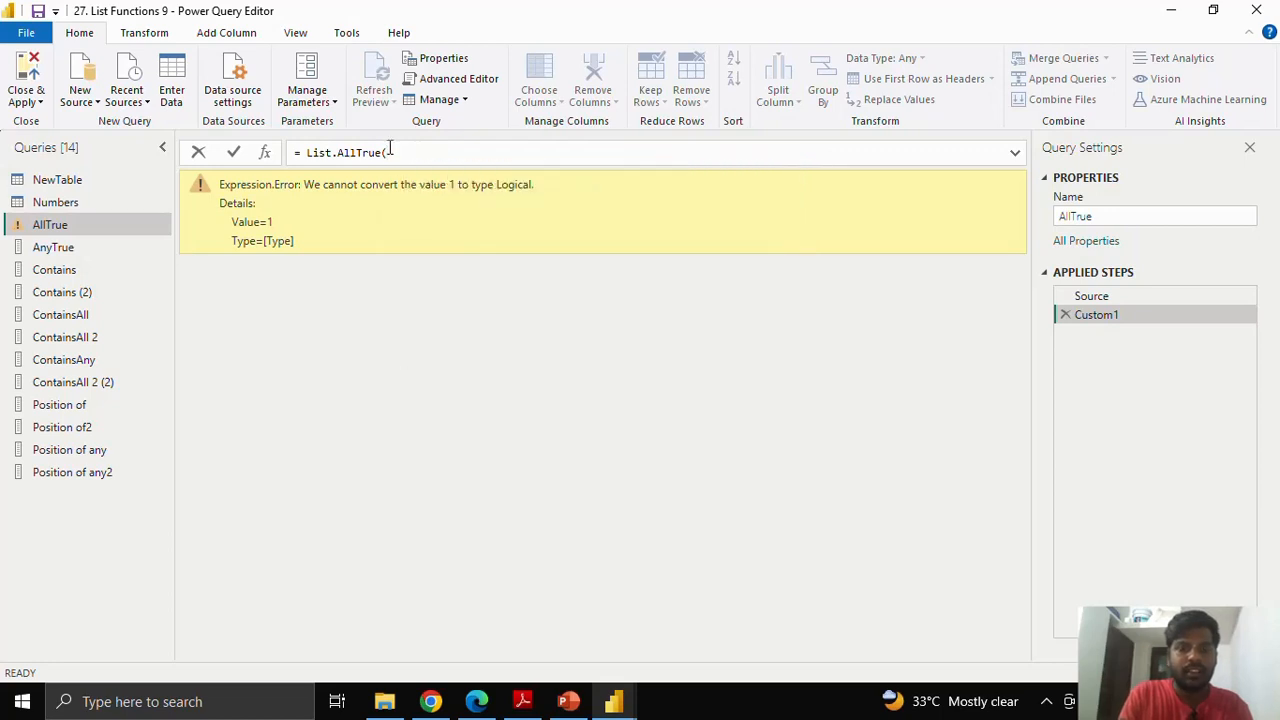
type("{ist.Transform")
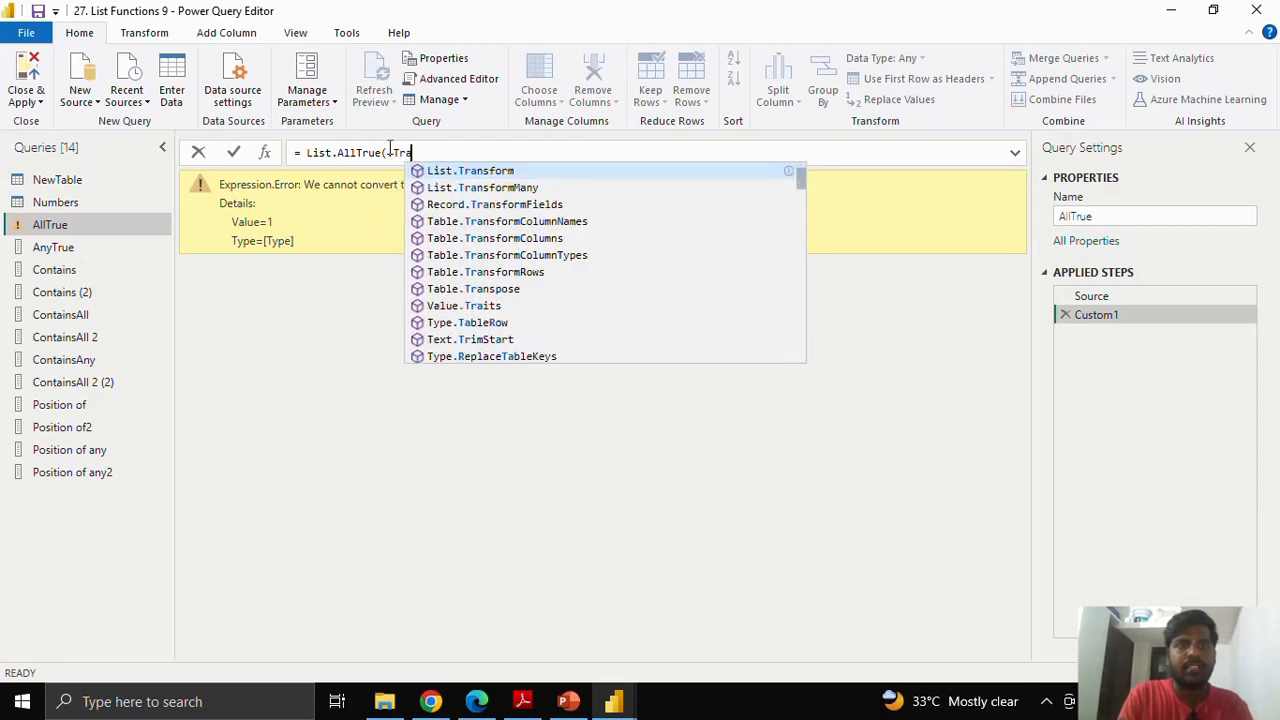
type("(")
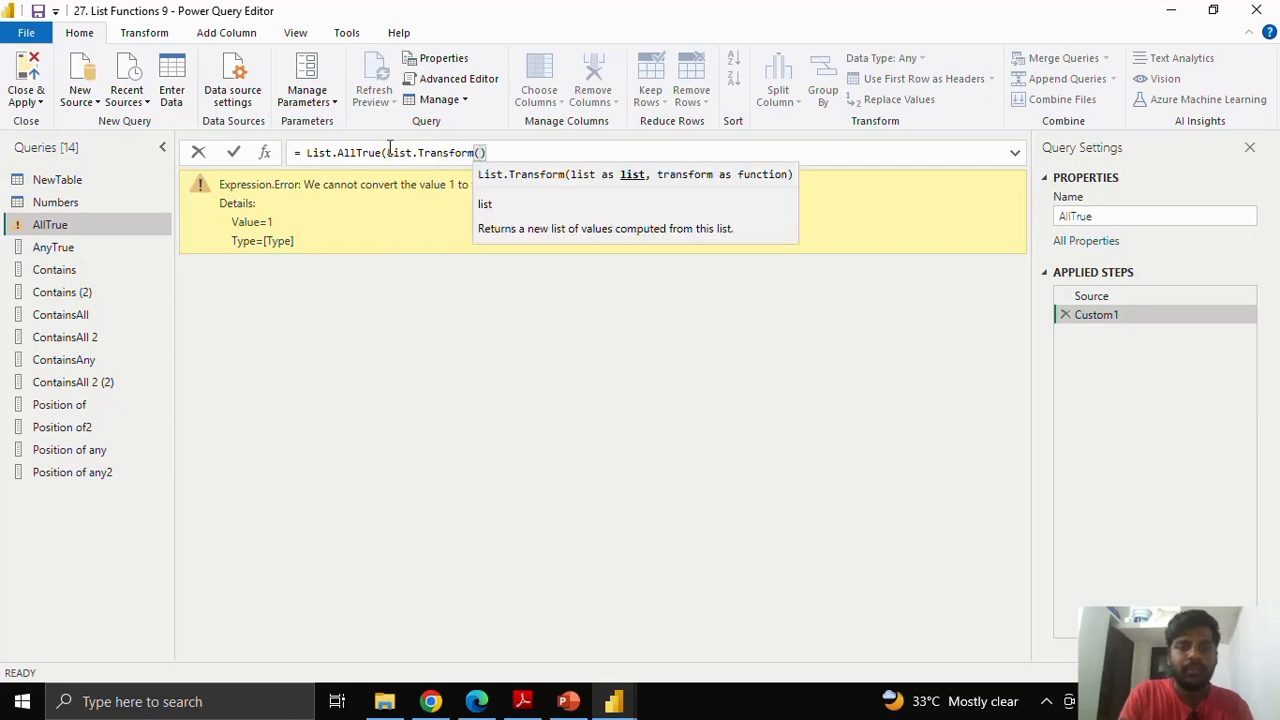
type("Sourc")
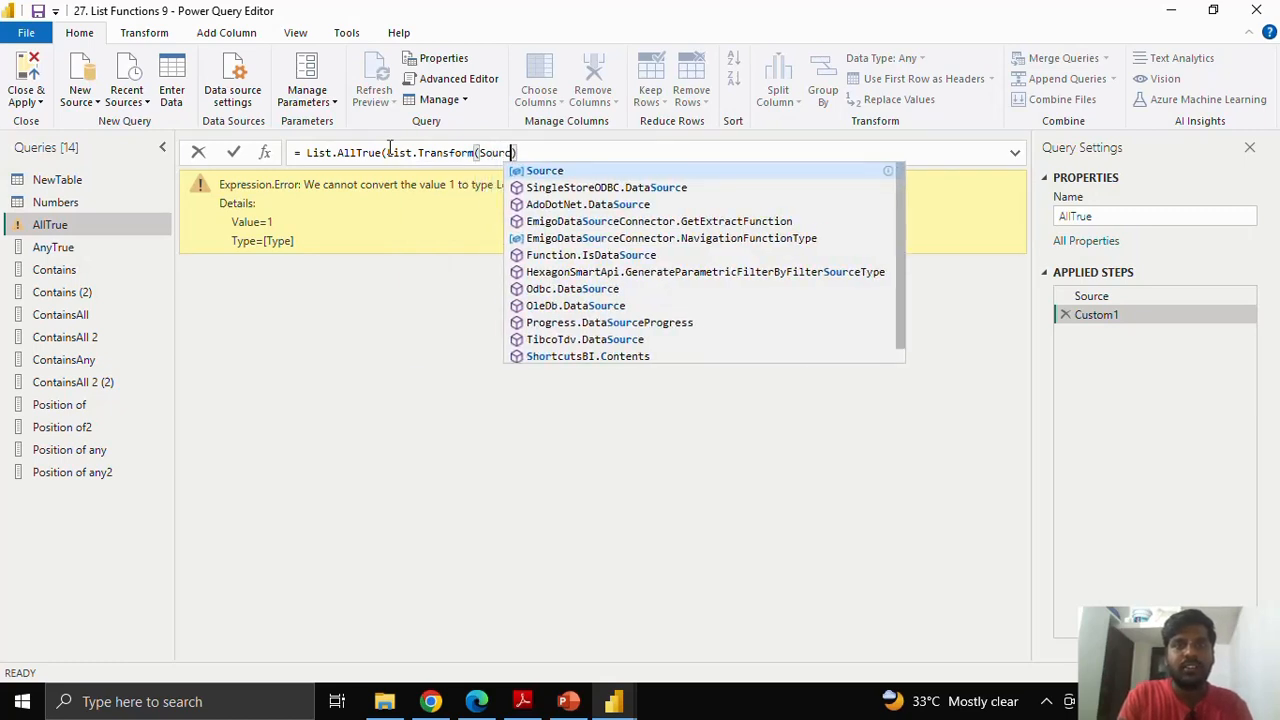
key("Tab")
type(",")
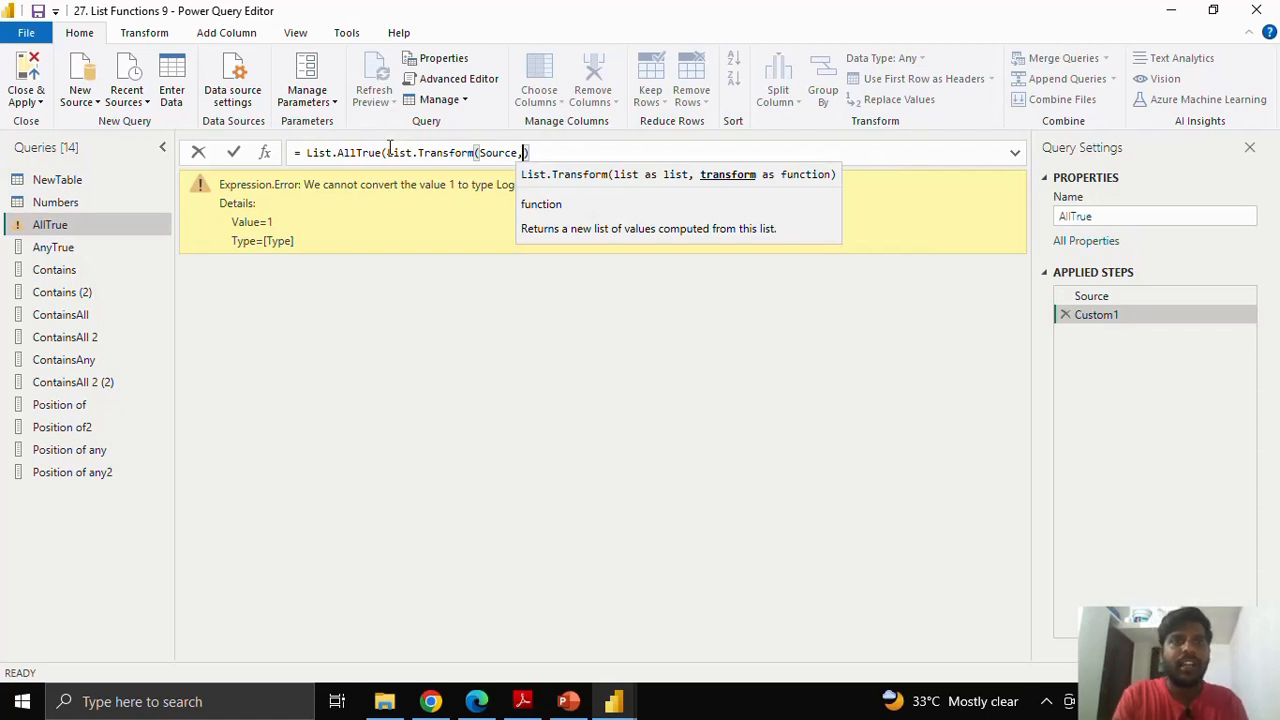
- Complete the nested List.Transform with the condition each _ >0, close both functions and apply the formula
type(" each ")
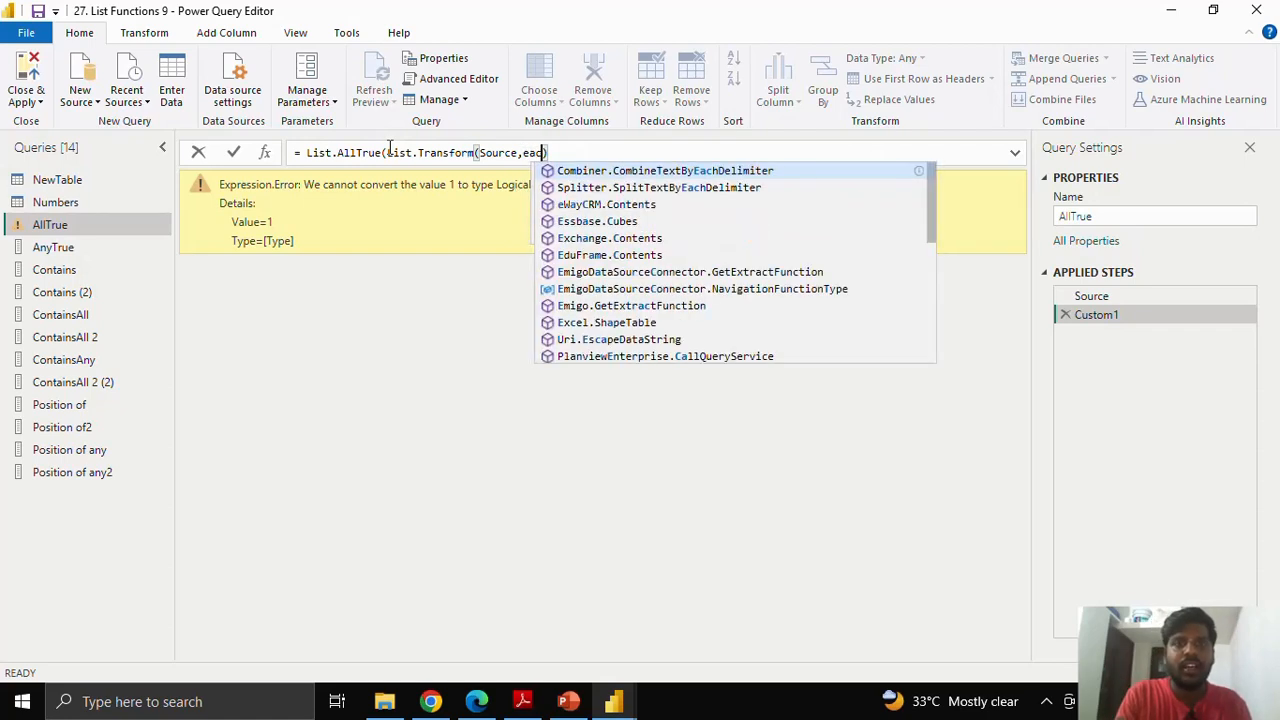
type("_ >0")
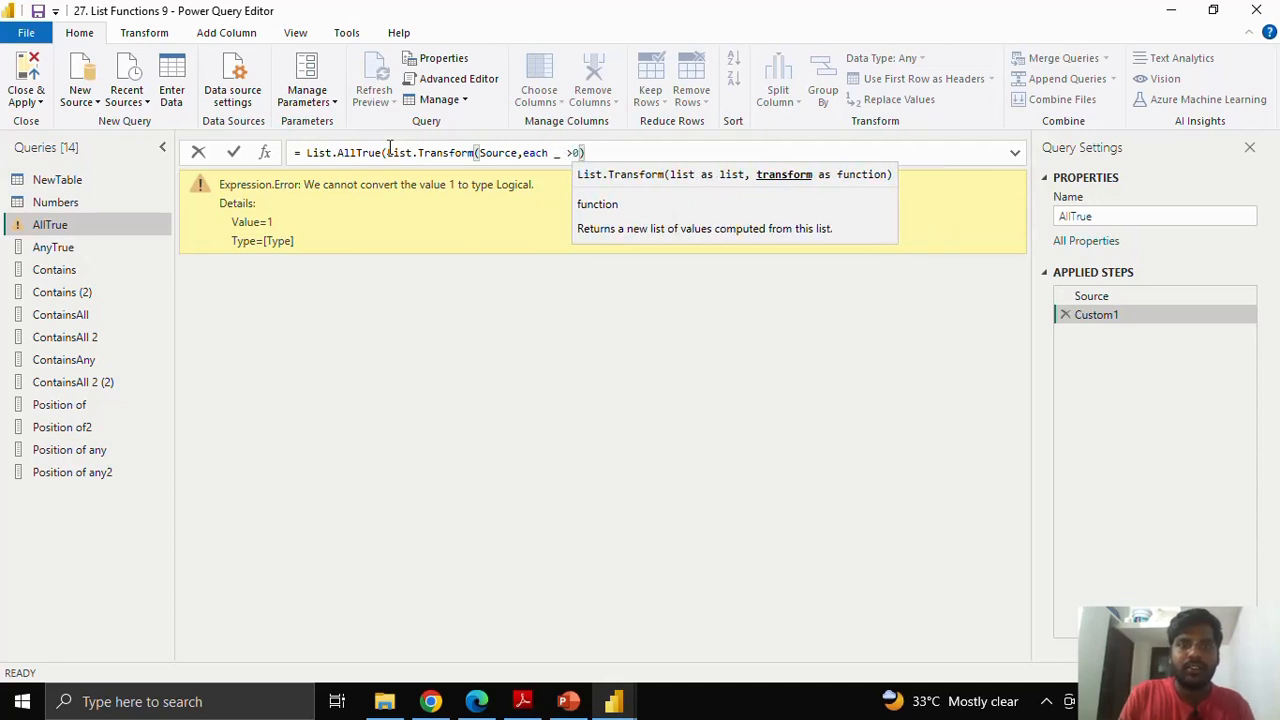
type(")")
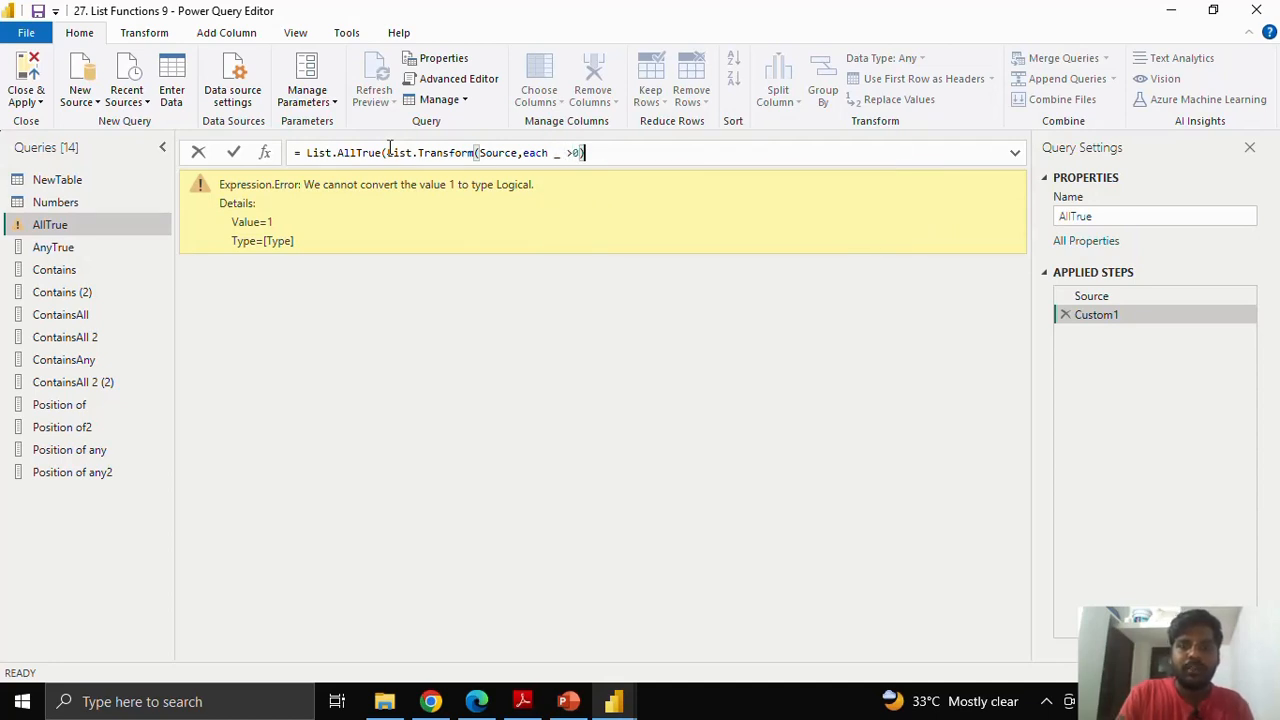
type(")")
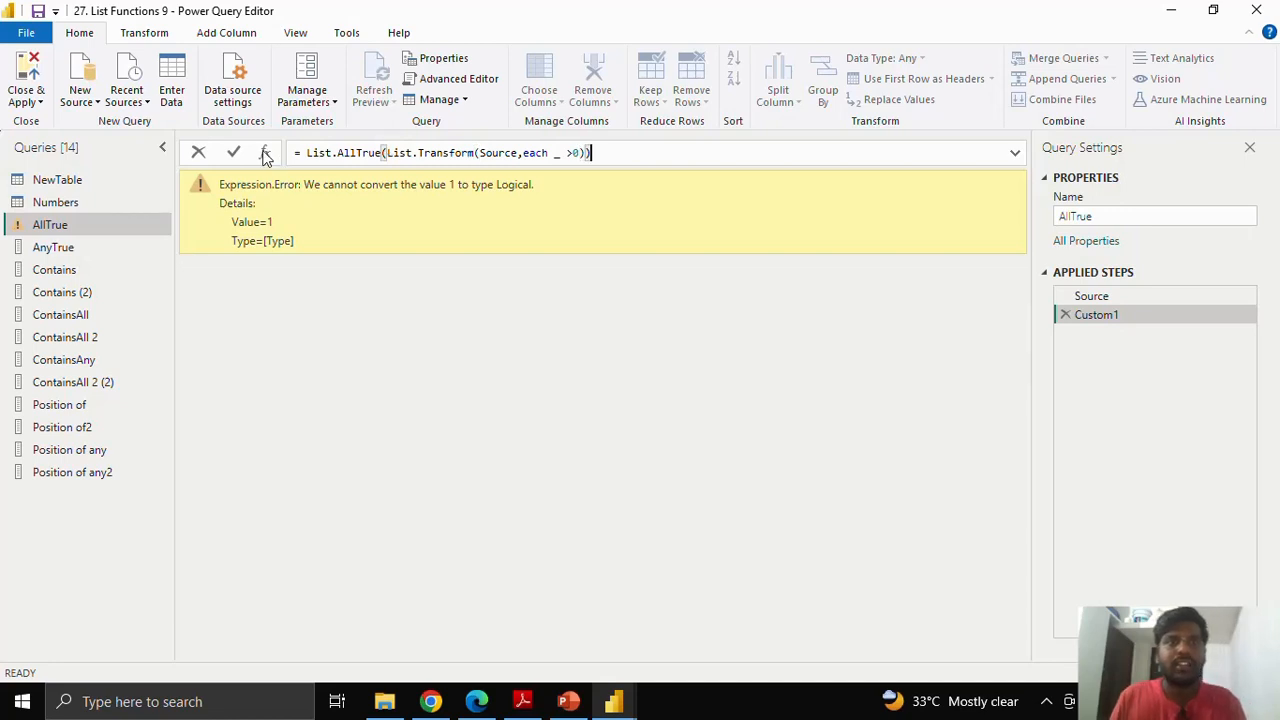
left_click(234, 152)
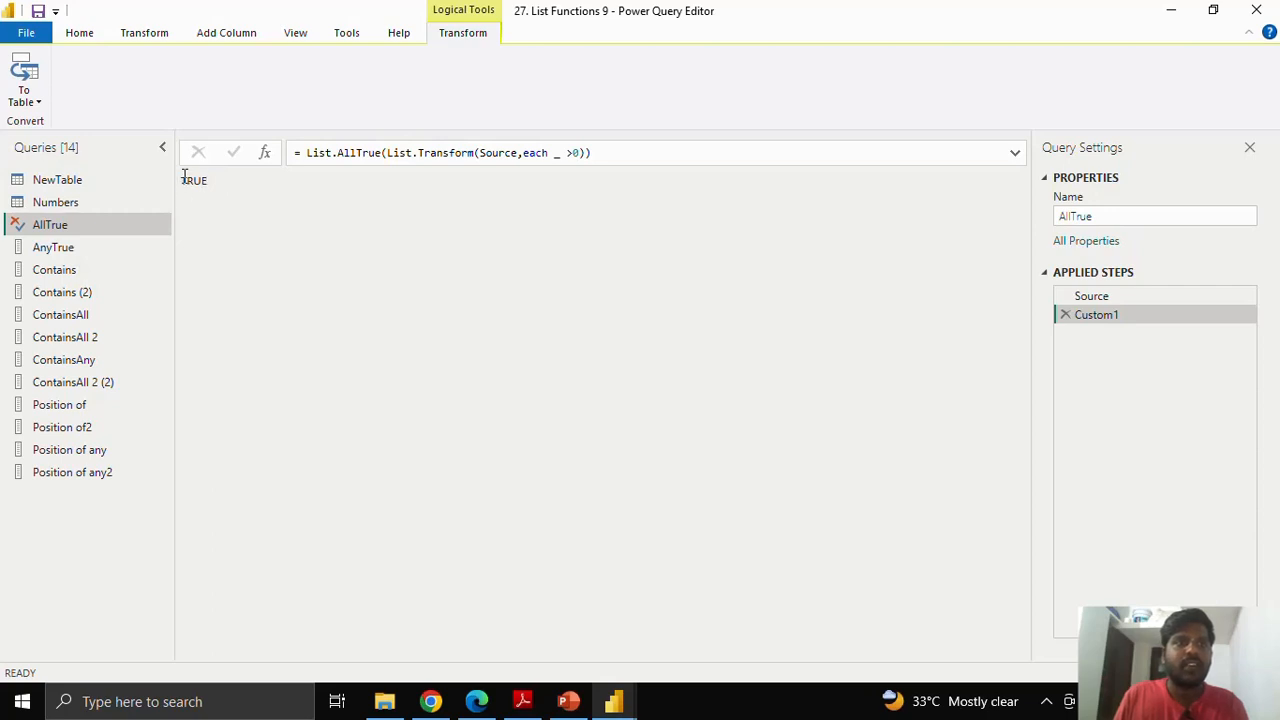
left_click(193, 180)
- Change the condition in the AllTrue formula to each _ < 0 and apply it
left_click(573, 152)
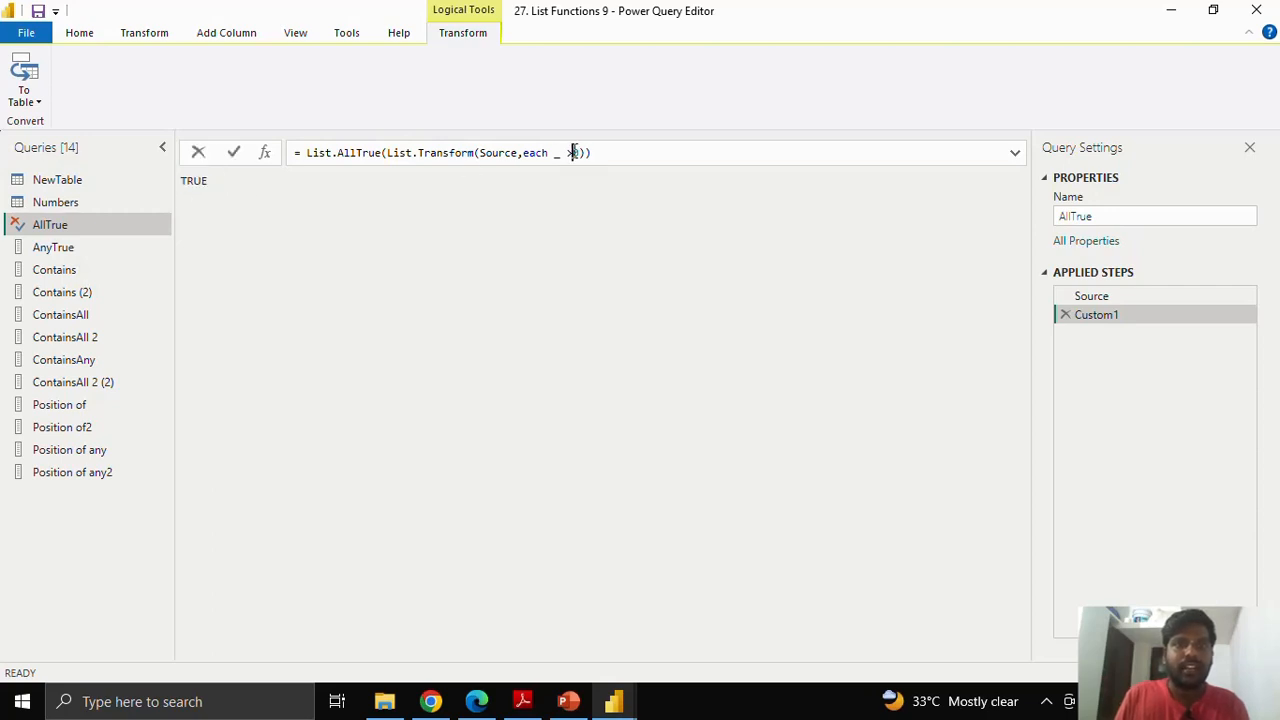
key("BackSpace")
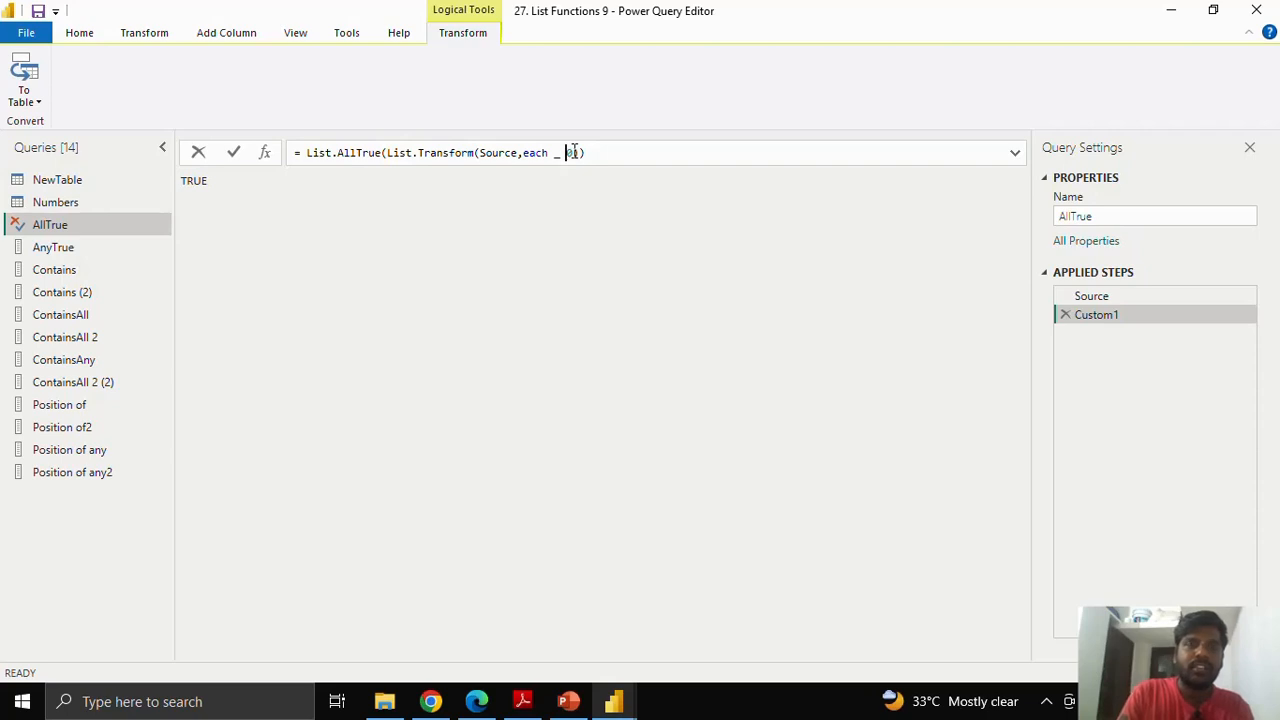
type("<")
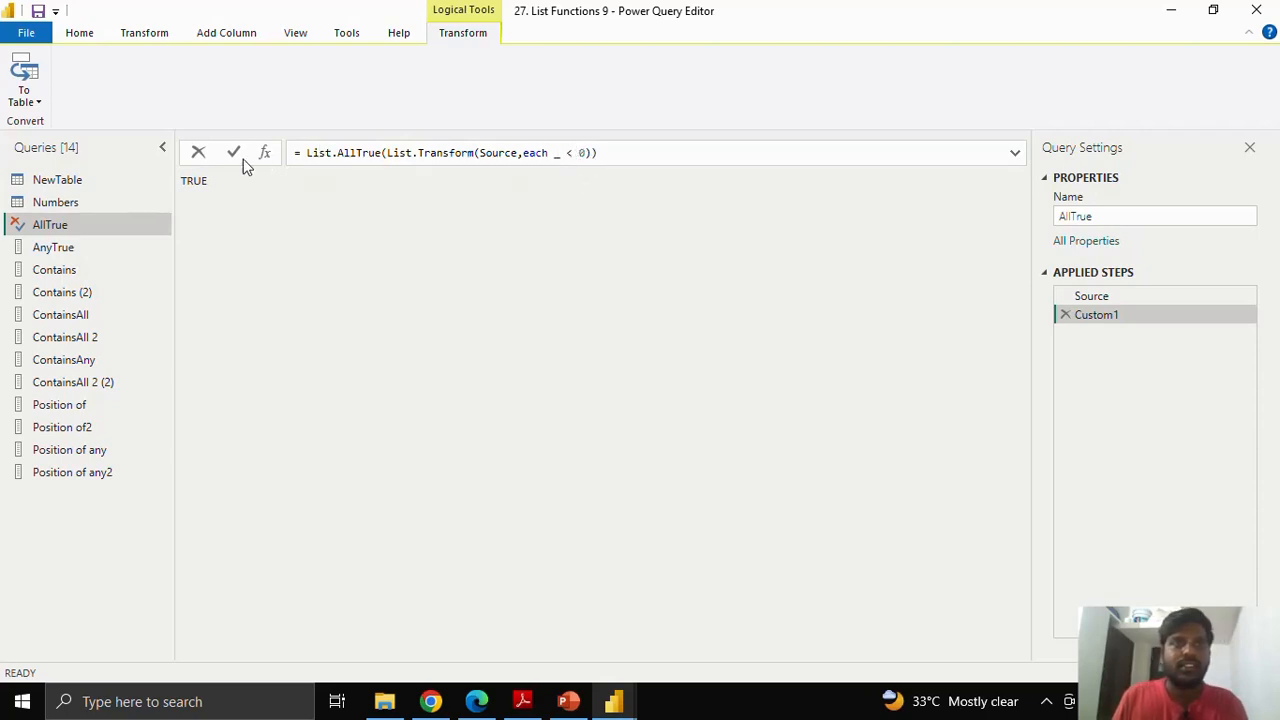
left_click(234, 152)
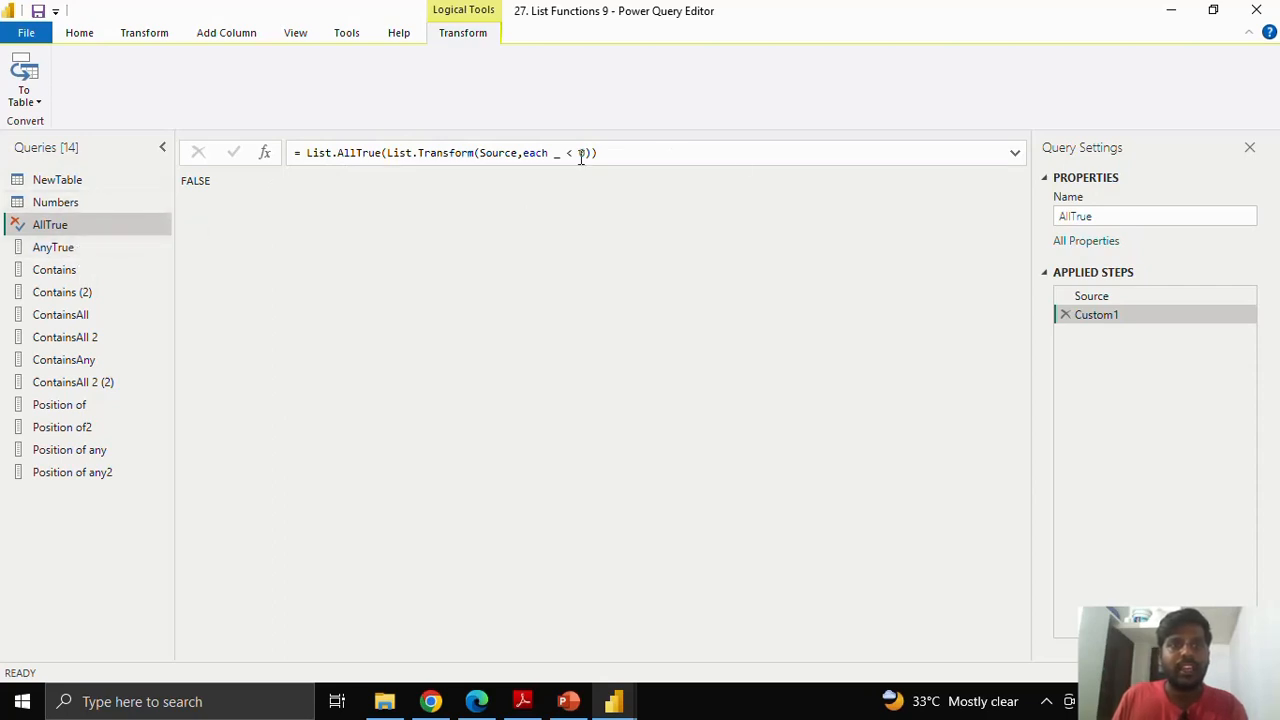
- Add a custom step to the AnyTrue query and replace its Source formula with List.AnyTrue wrapping List.Transform
left_click(104, 249)
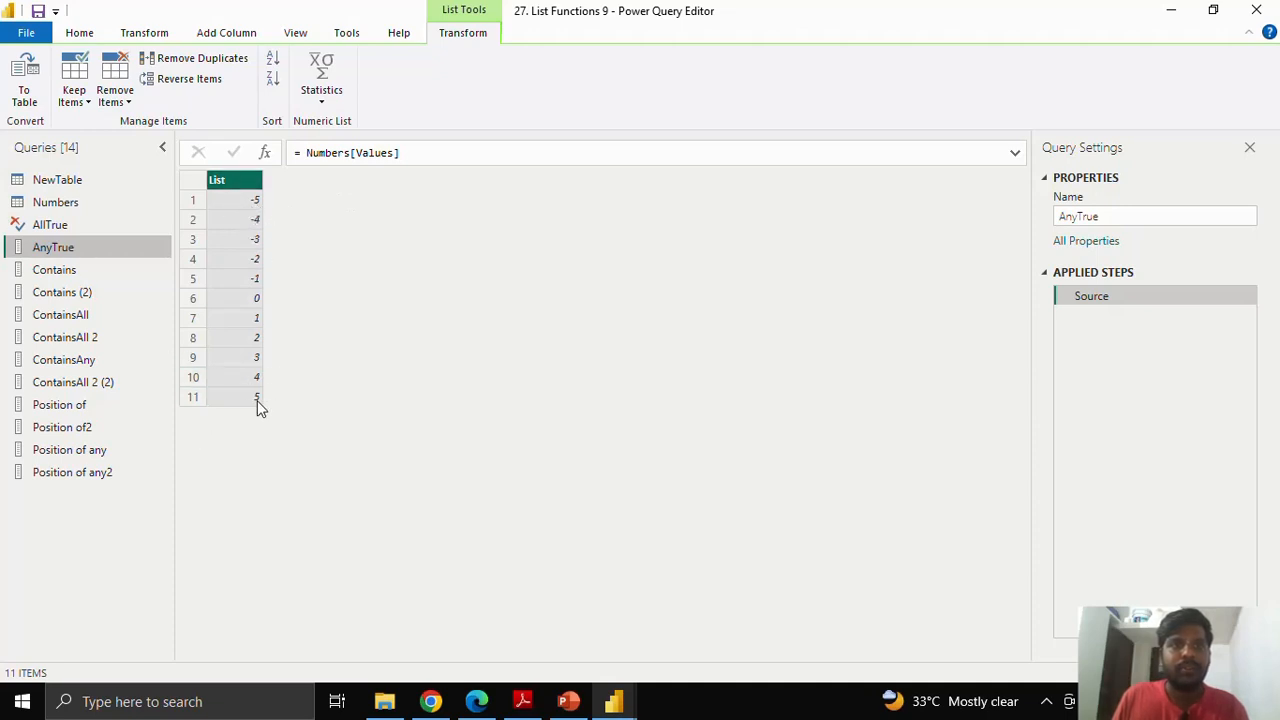
left_click(265, 152)
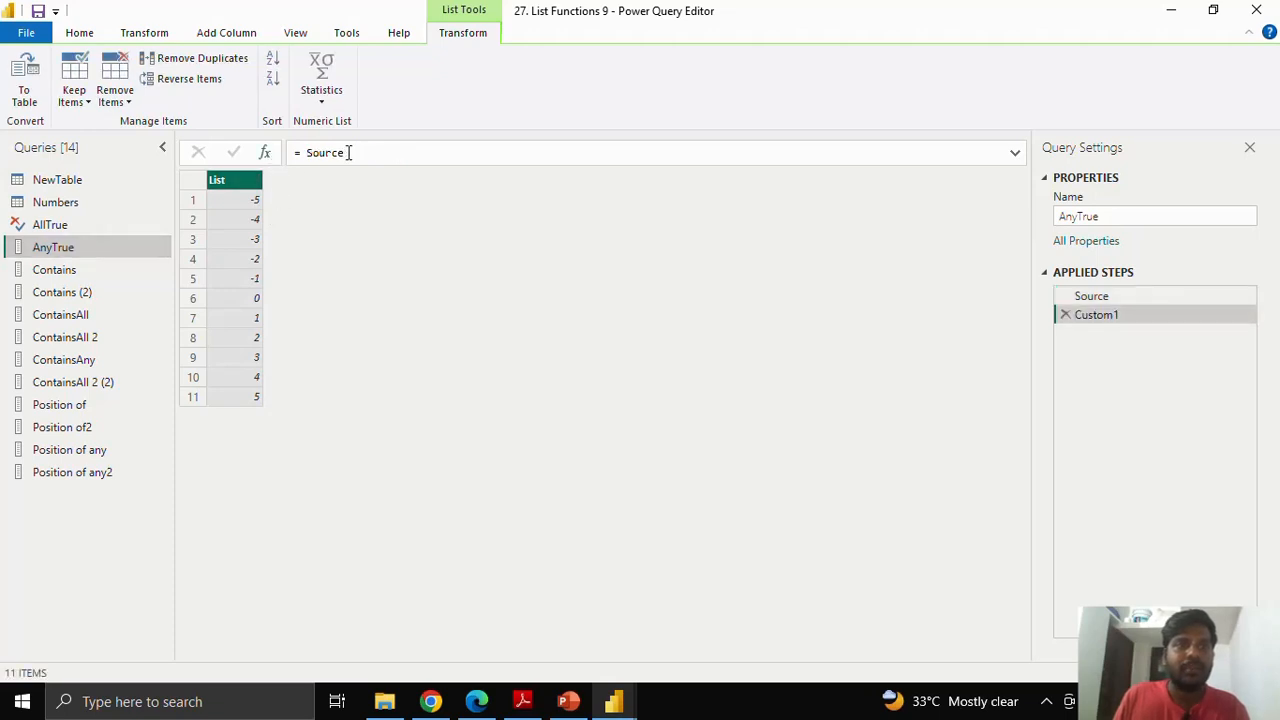
left_click_drag(348, 152, 308, 152)
type("Any")
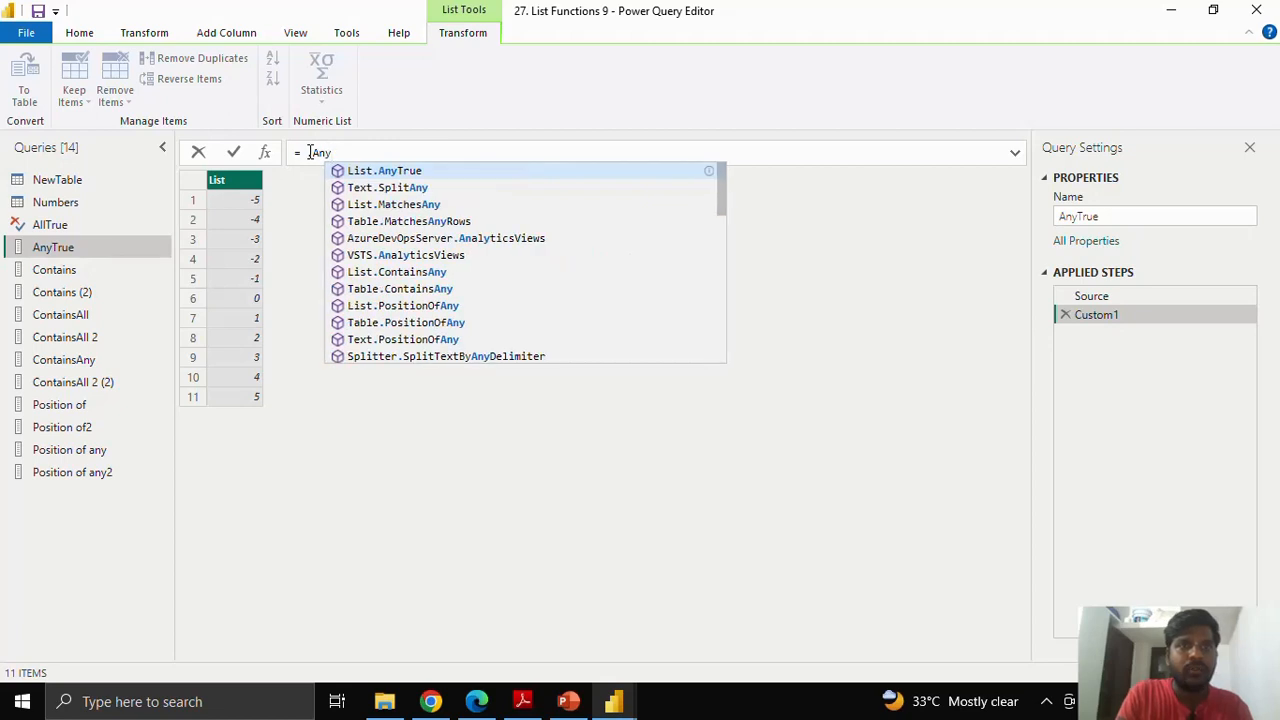
key("Tab")
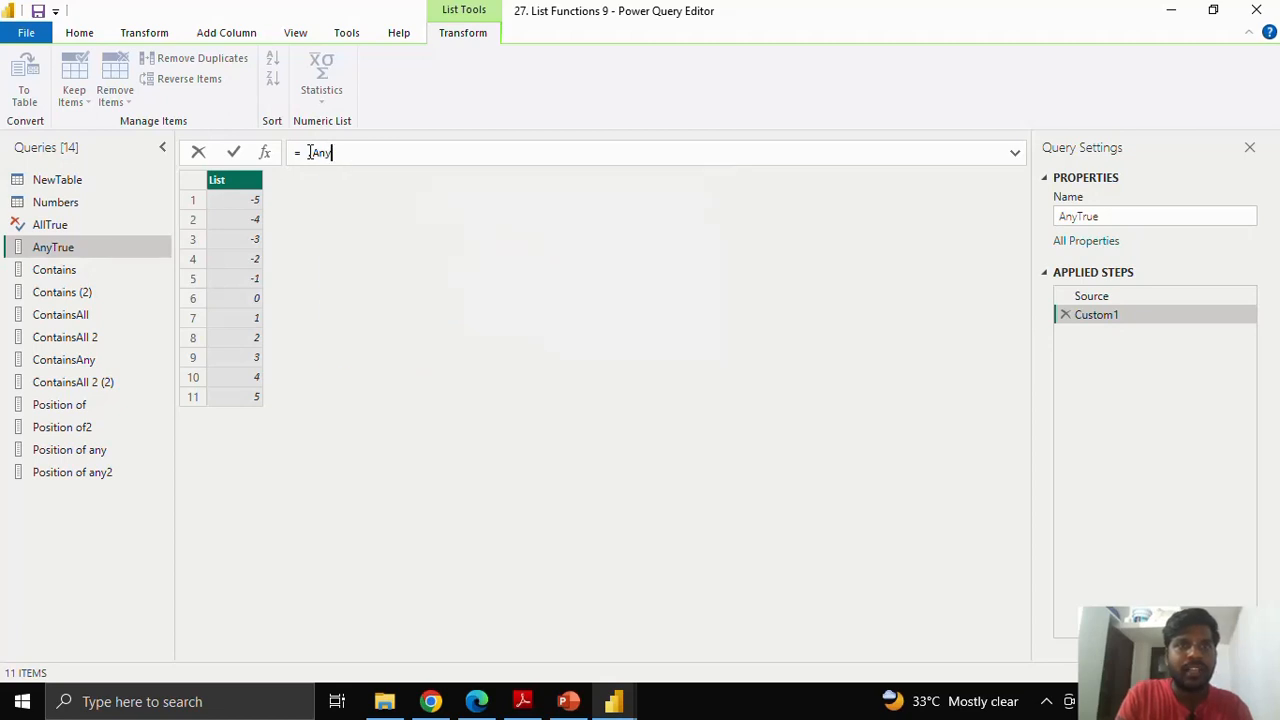
type("(List")
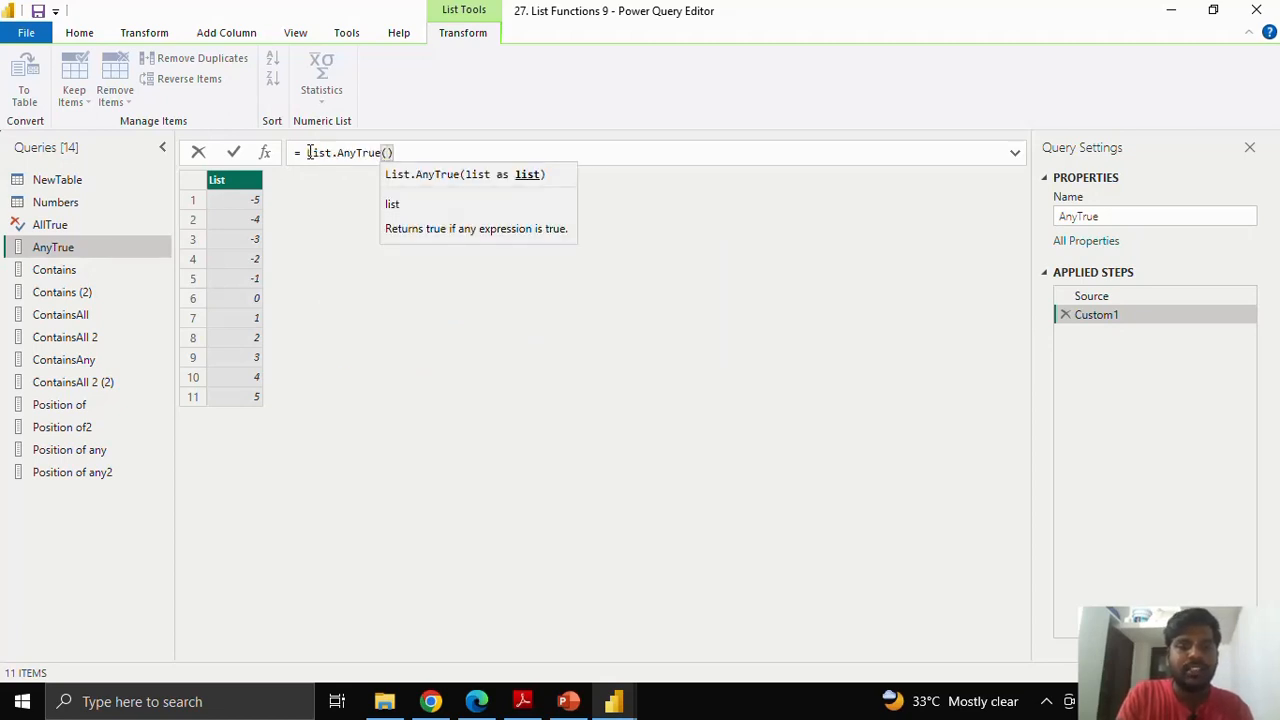
type(".Tr")
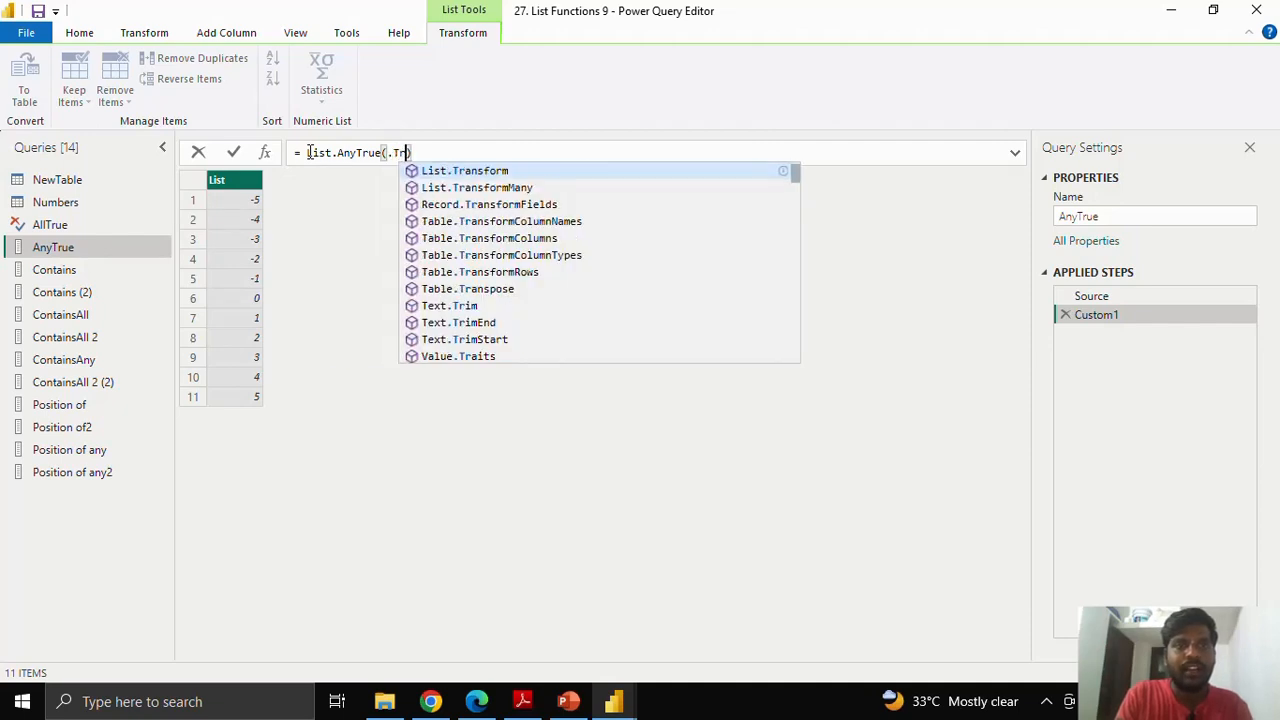
type("a")
key("Tab")
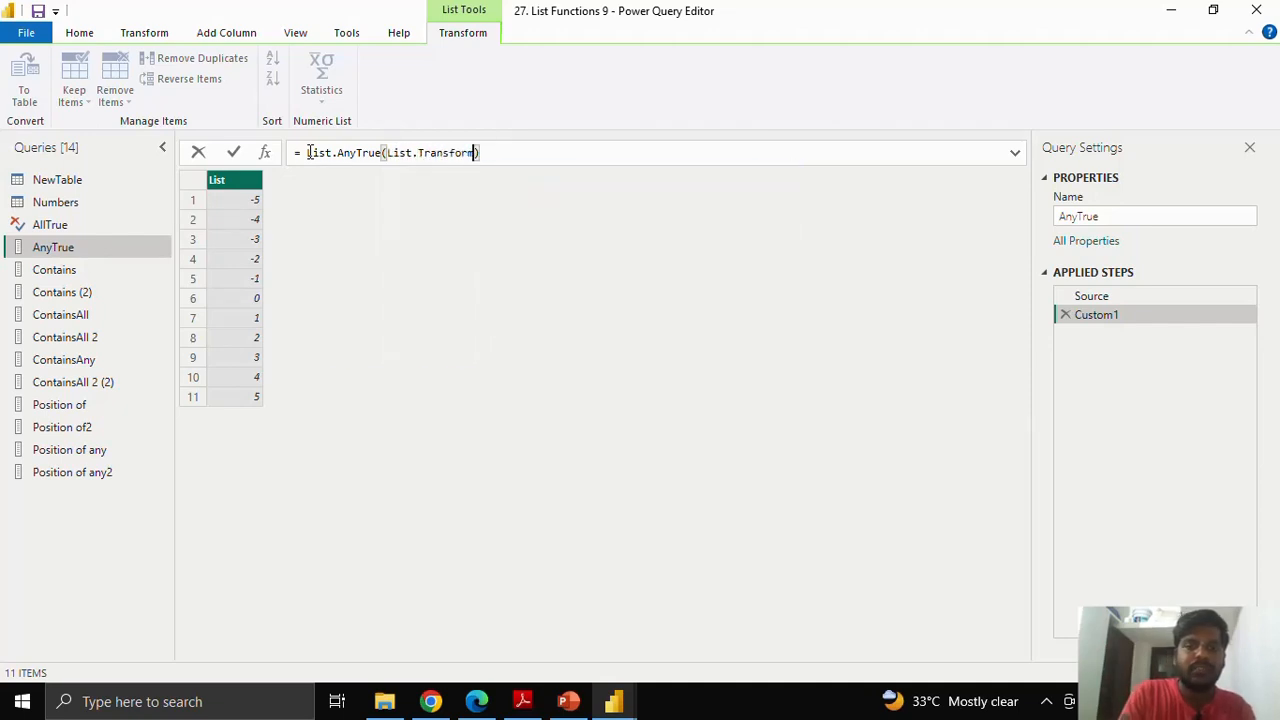
- Give the nested List.Transform the arguments Source and each _ > 0, and apply the AnyTrue formula
type("(Source,")
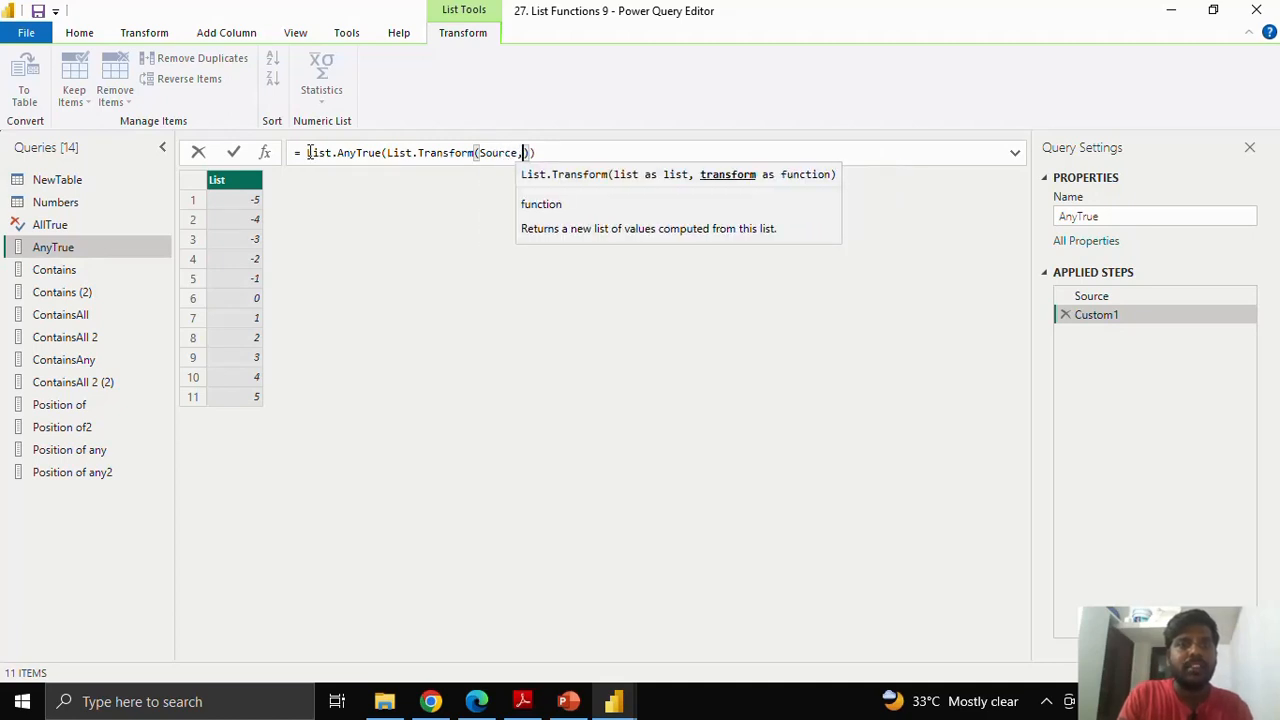
type("e")
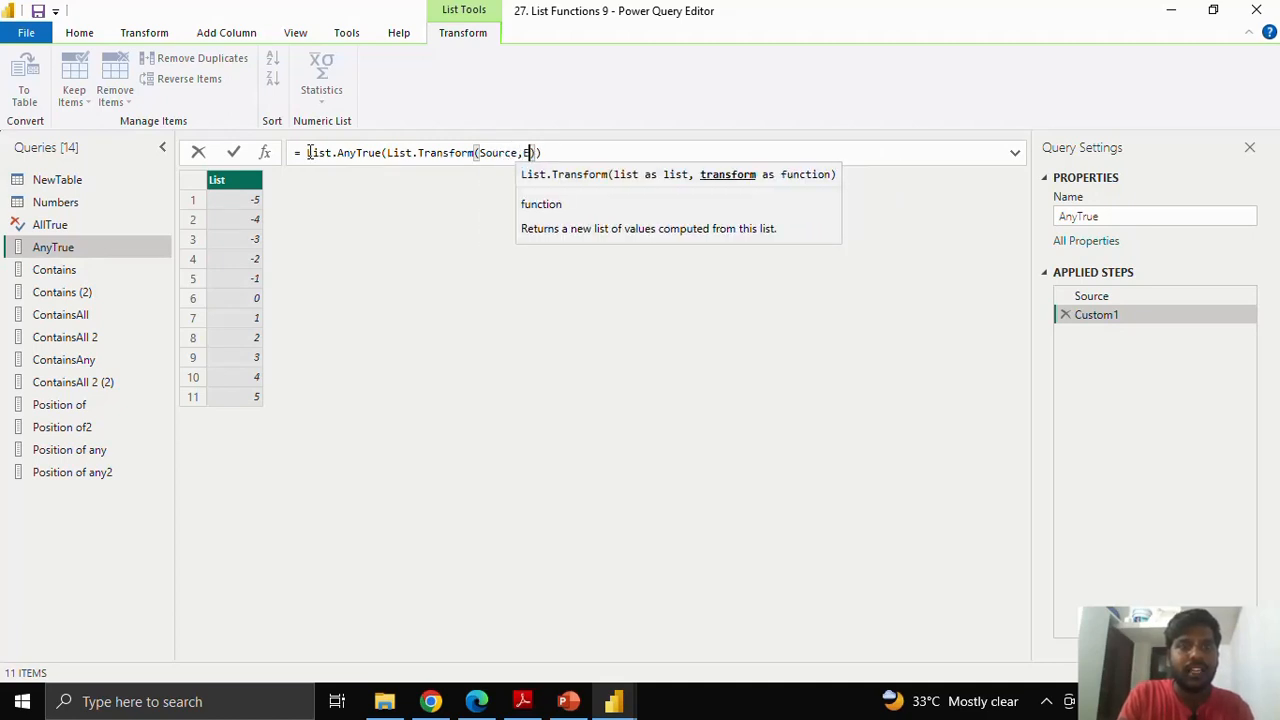
key("Escape")
type("ach ")
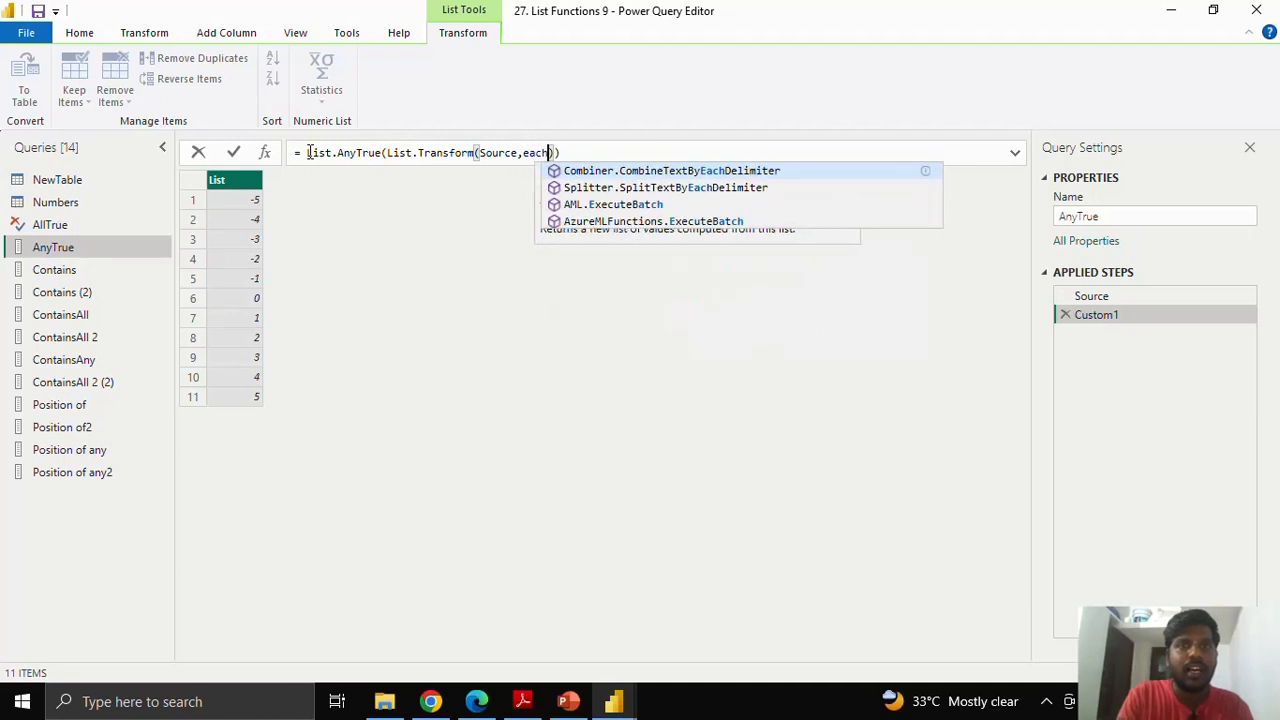
type("_ > 0")
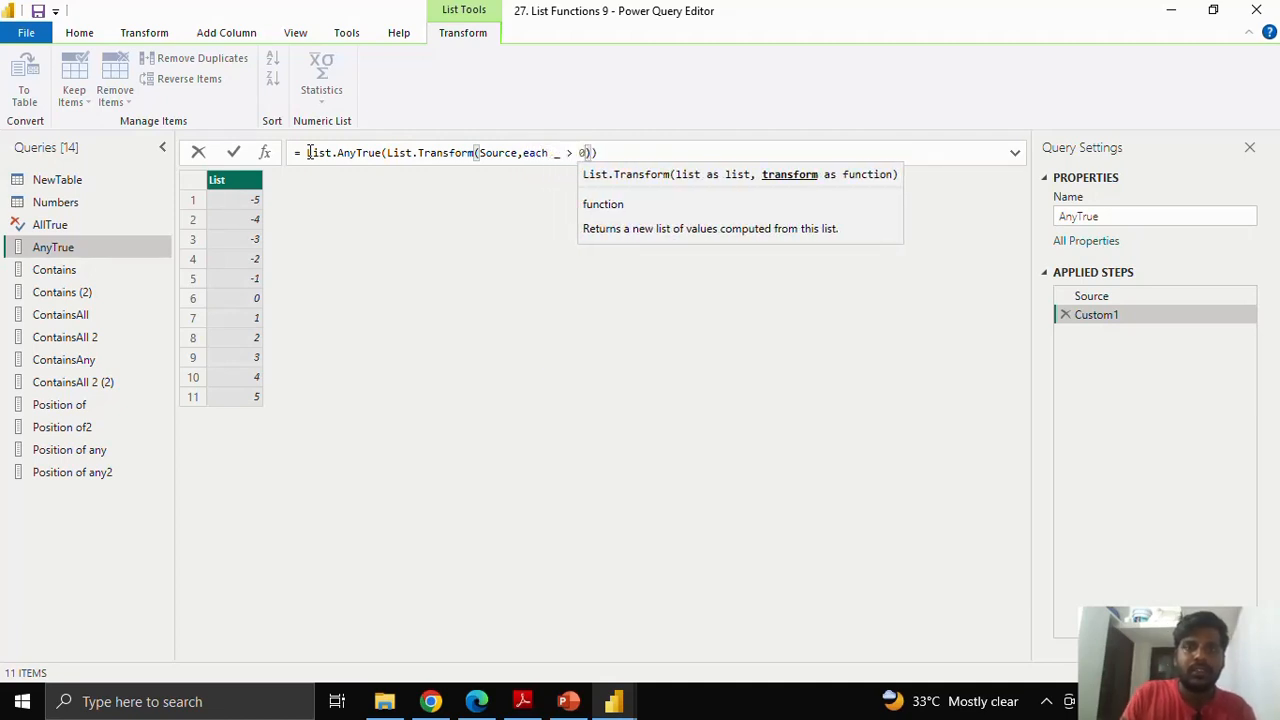
key("Right")
key("Return")
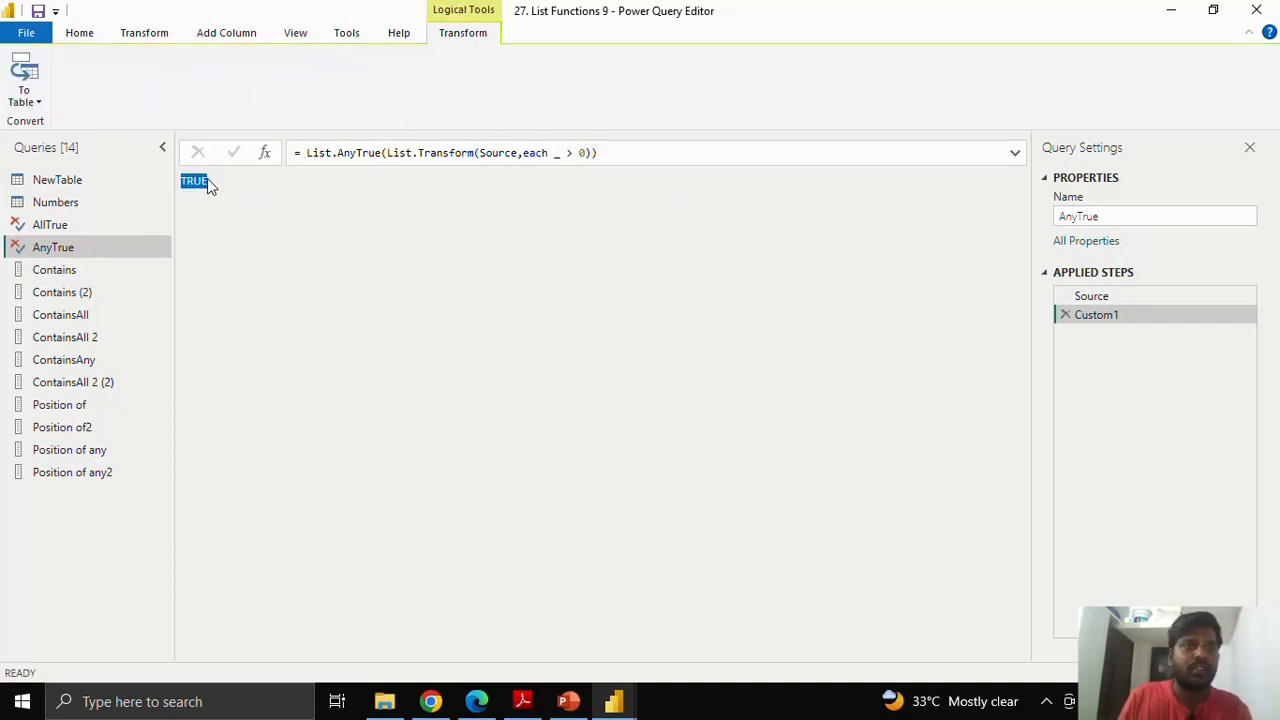
- Change the condition in the AnyTrue formula to each _ < 0 and apply it
left_click(573, 159)
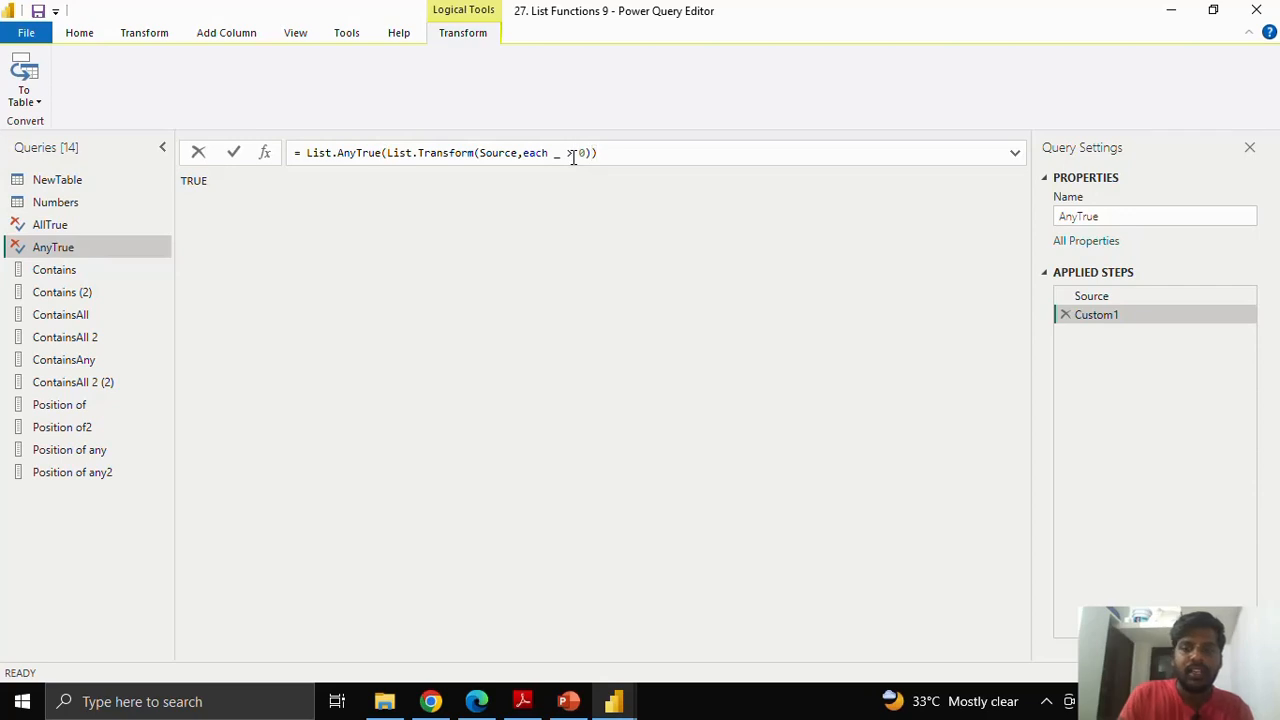
key("BackSpace")
type("<")
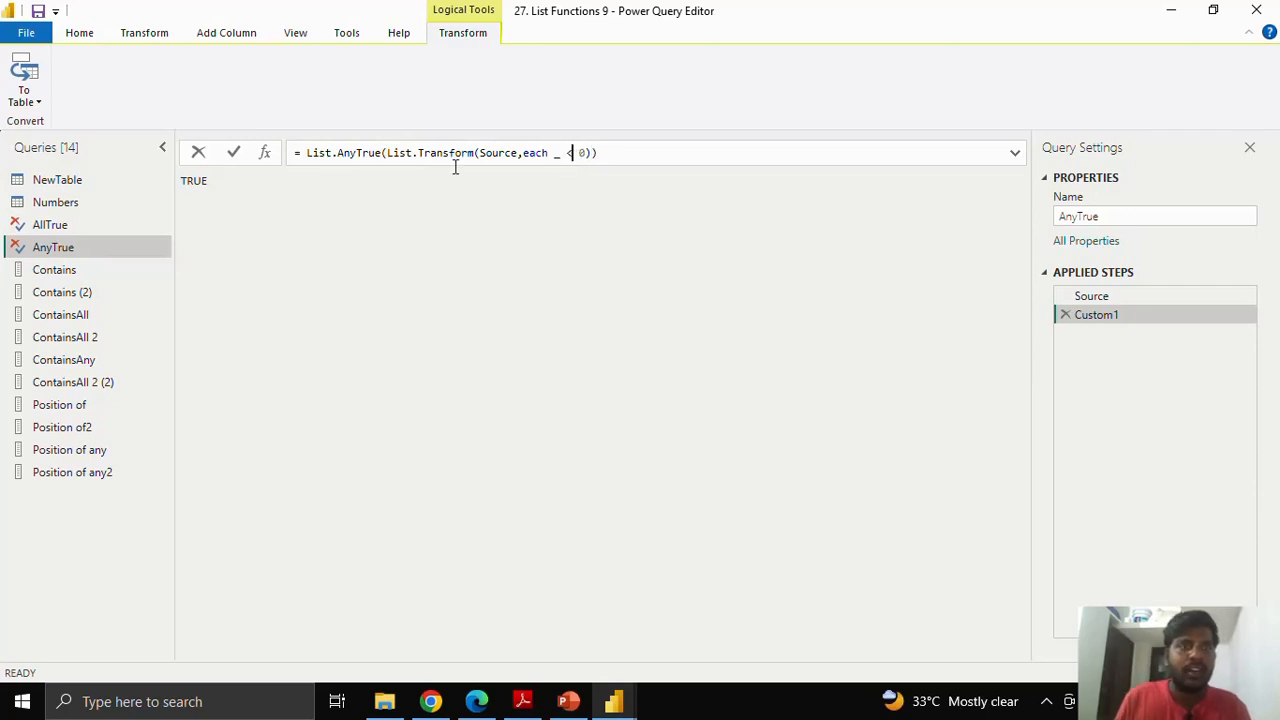
left_click(234, 152)
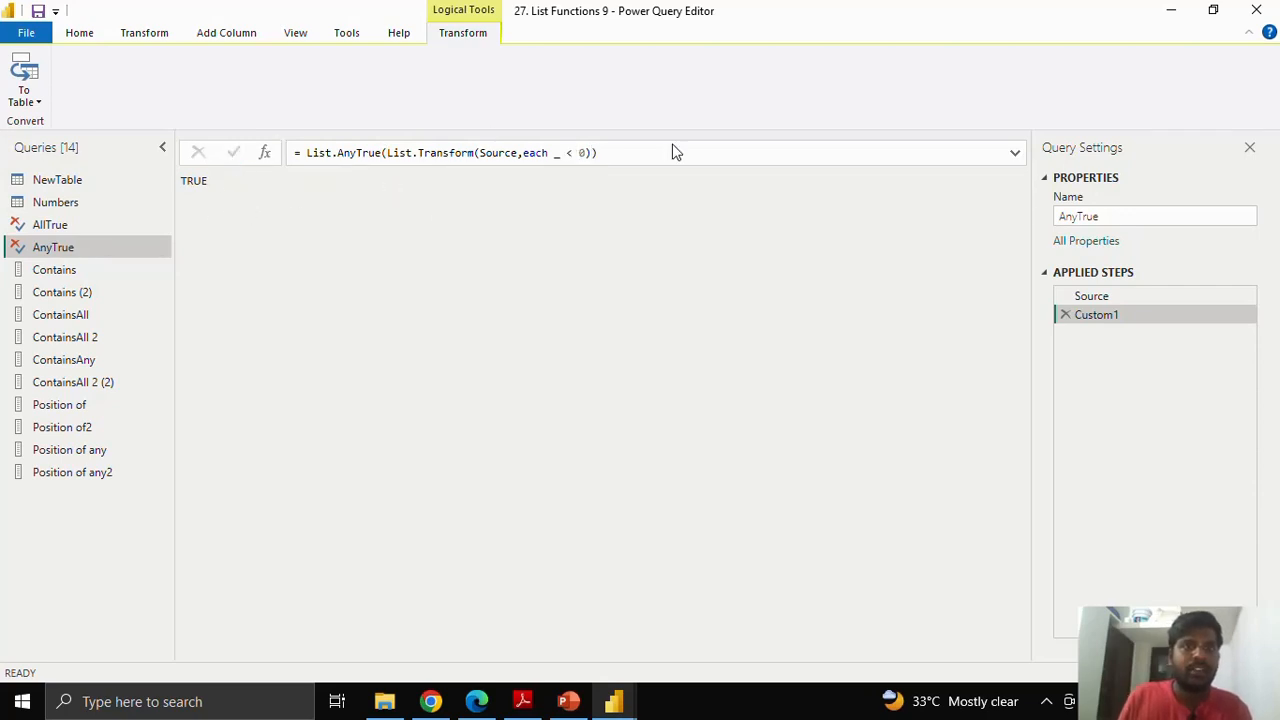
- Set the AnyTrue condition to each _ = 0, apply the formula and review the query's Source list
left_click(577, 152)
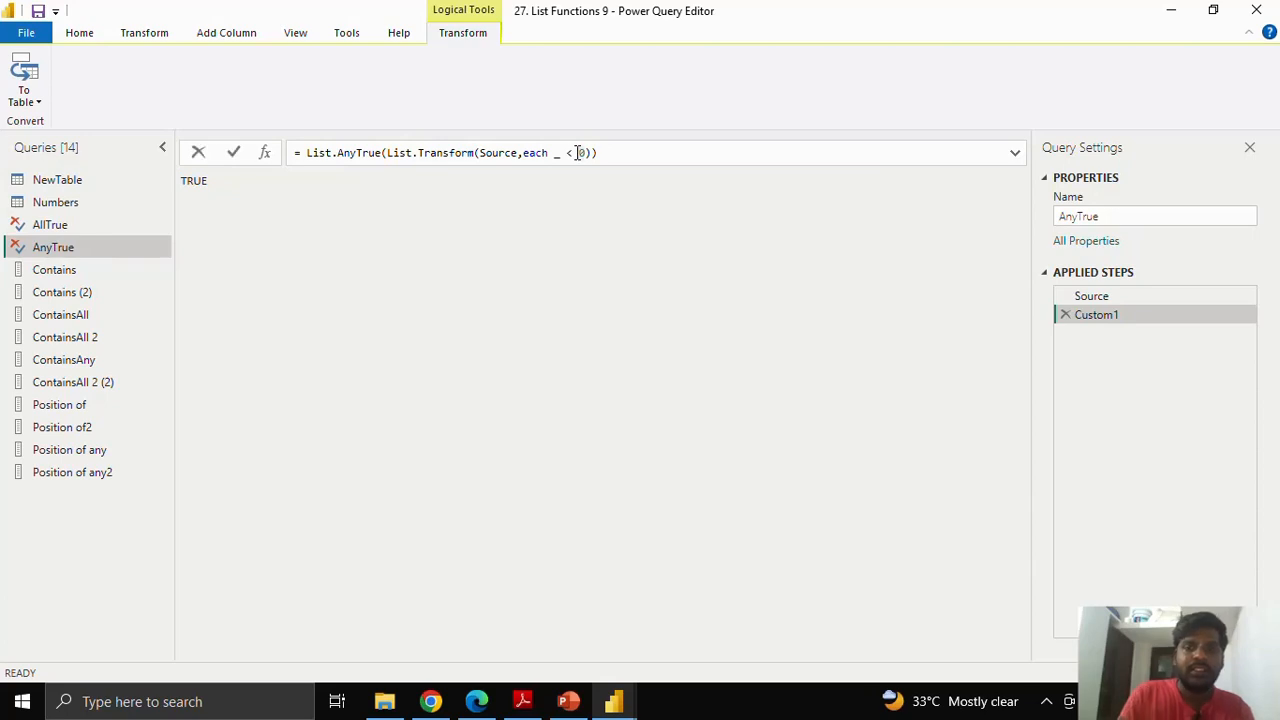
key("BackSpace")
key("BackSpace")
type("=")
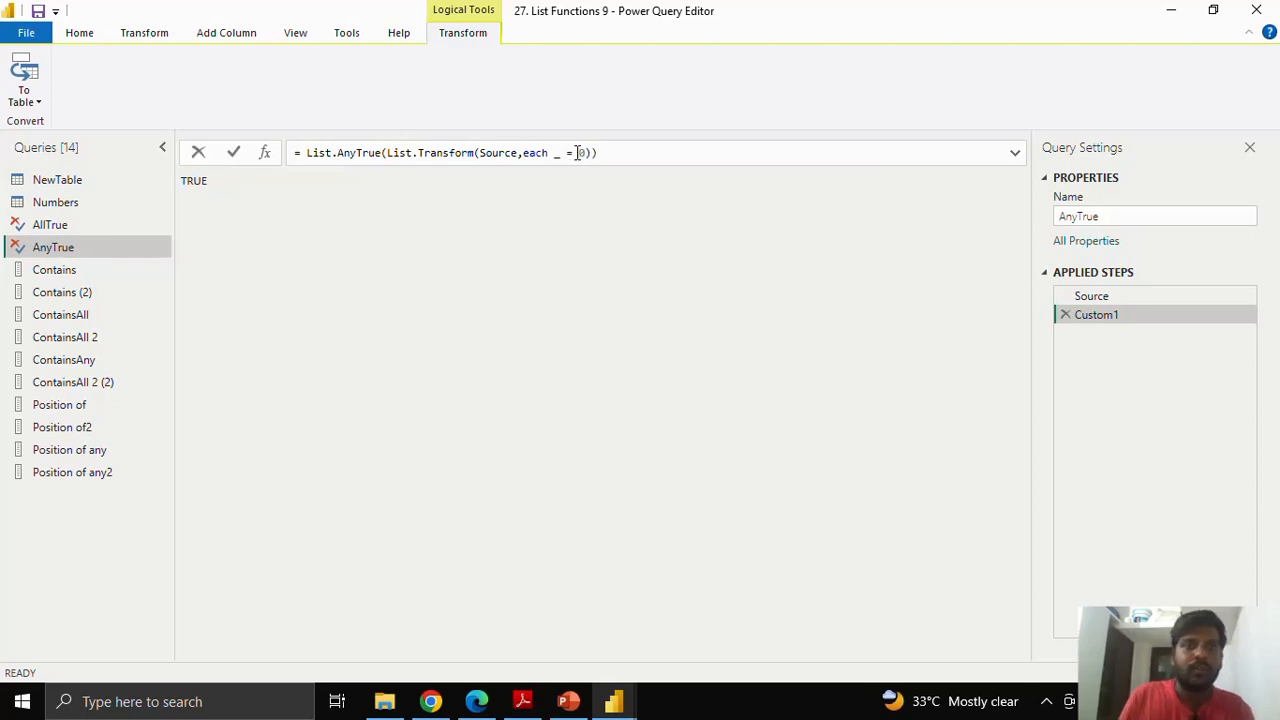
left_click(233, 153)
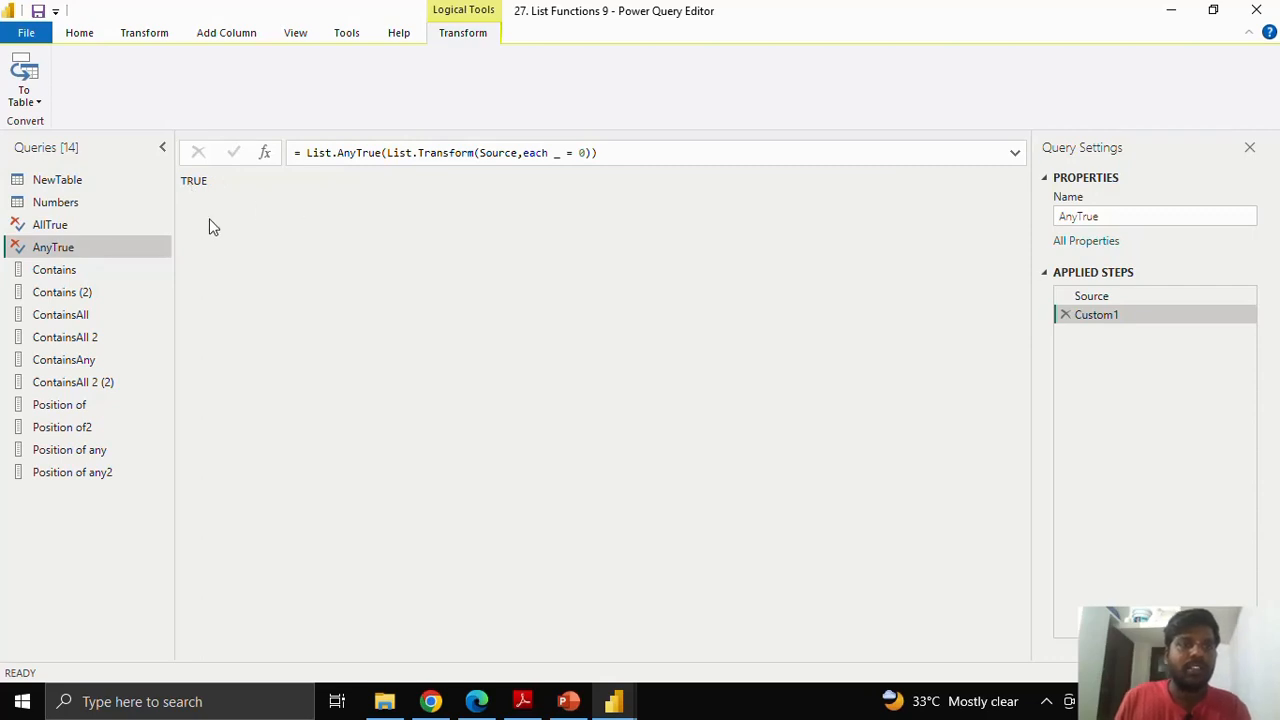
left_click(1150, 297)
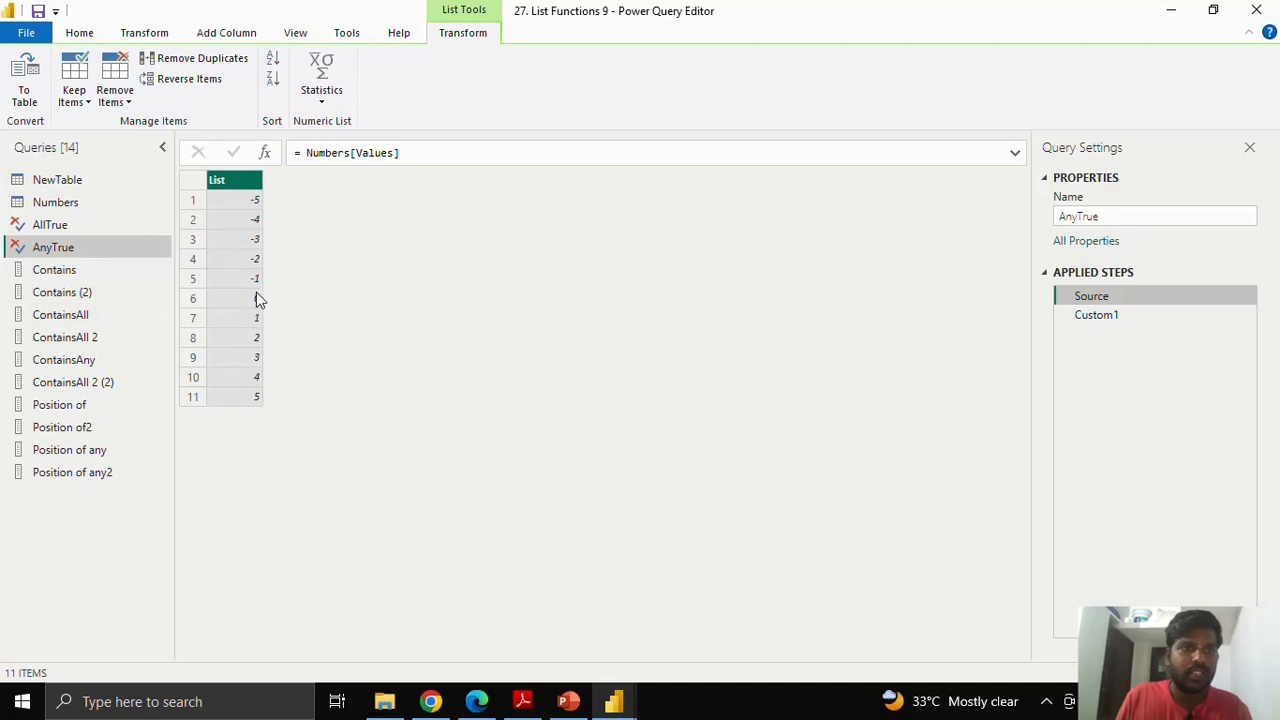
- Open the Contains (2) query with the countries list and add a custom step to it
left_click(87, 223)
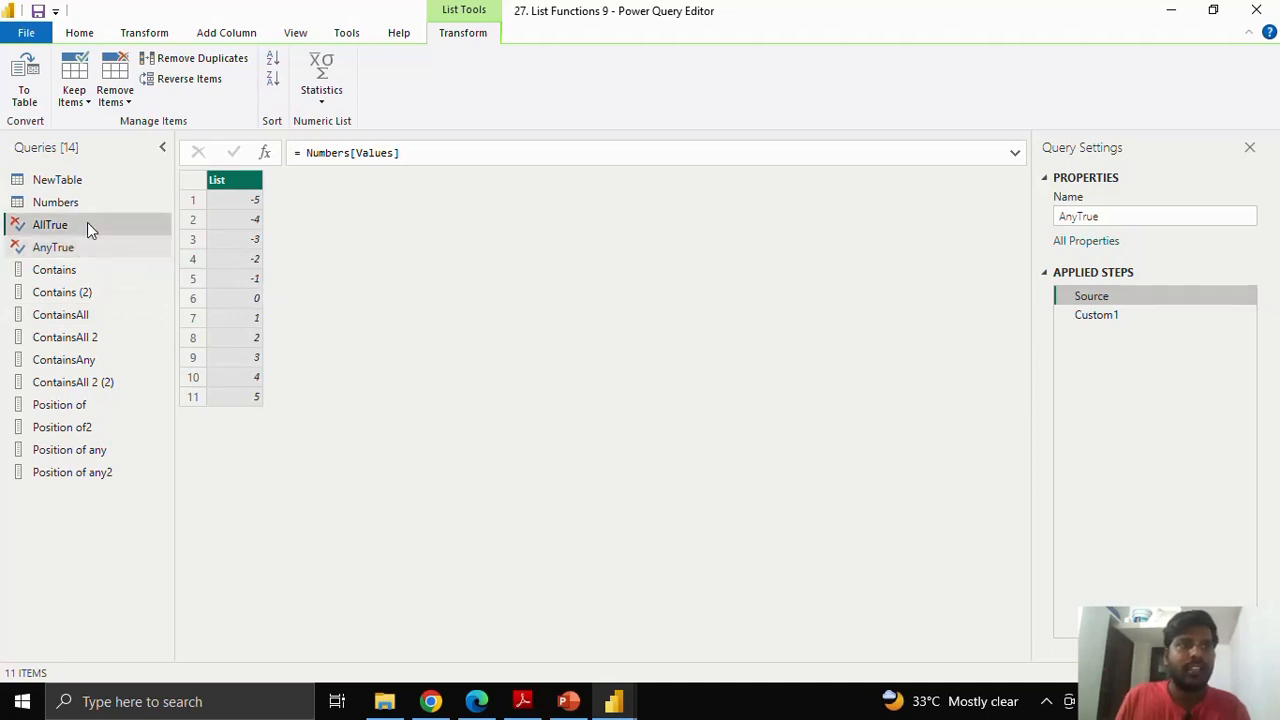
left_click(93, 292)
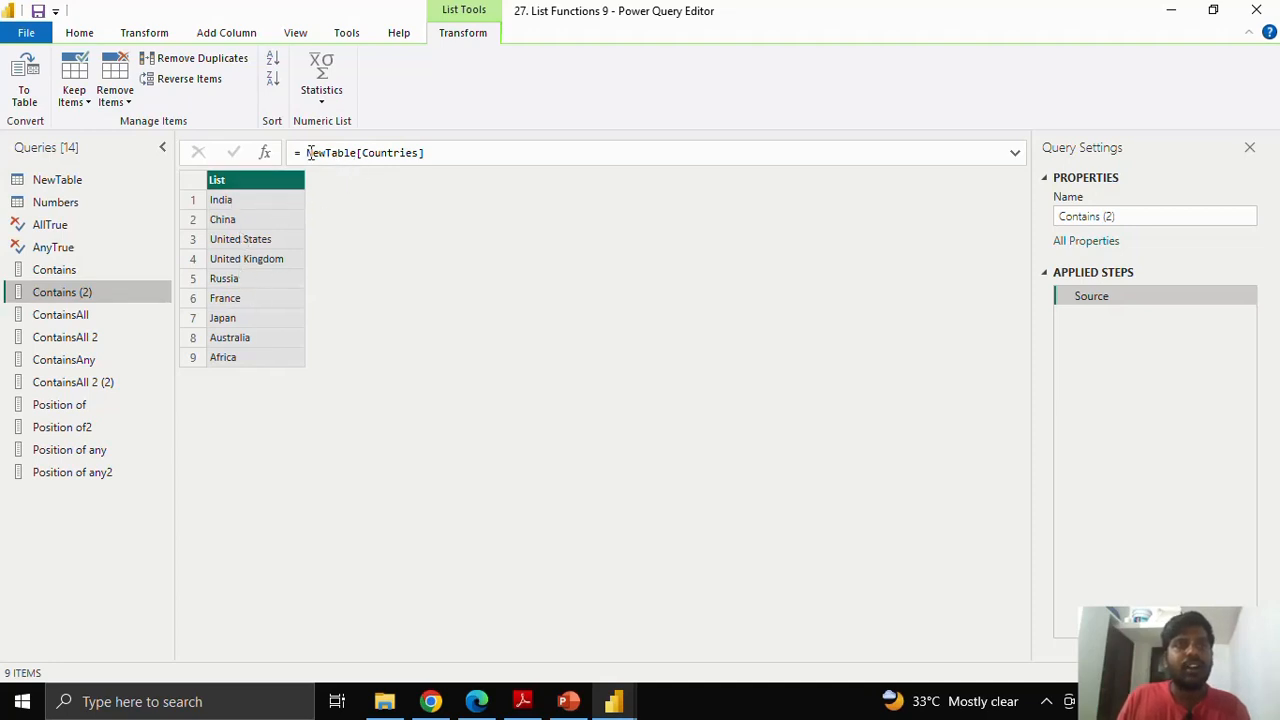
left_click_drag(309, 152, 449, 153)
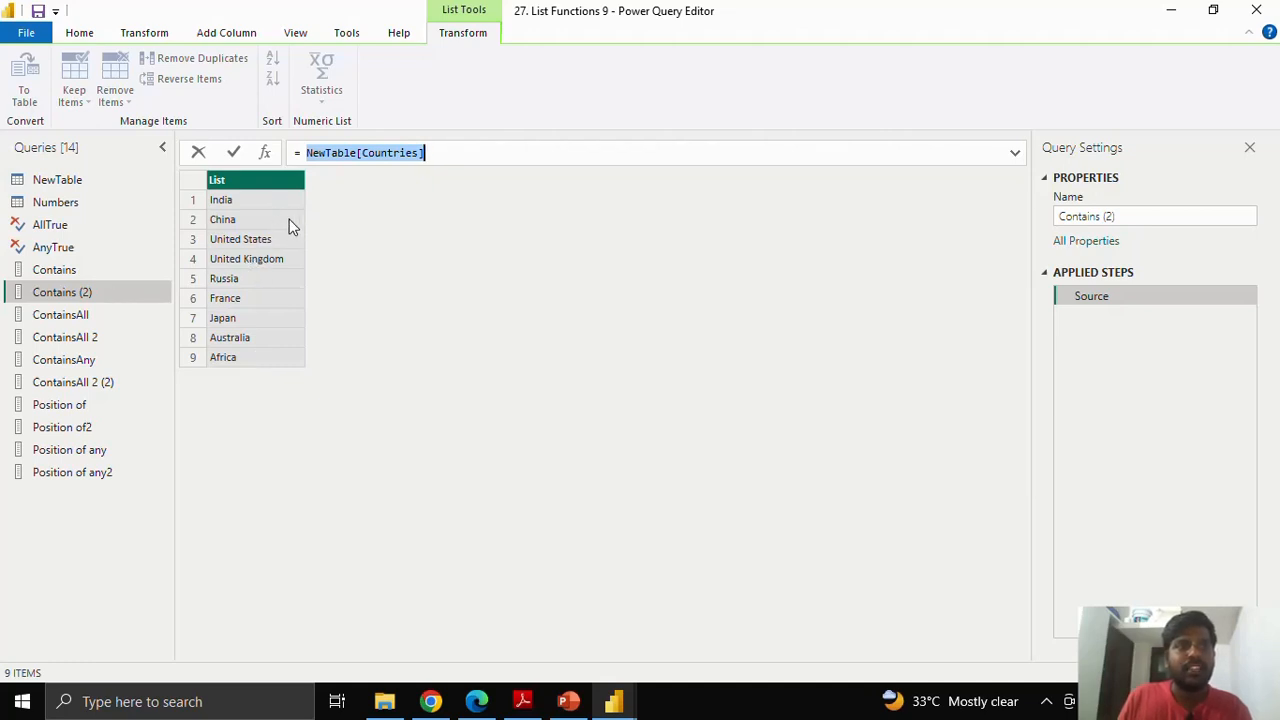
left_click(267, 154)
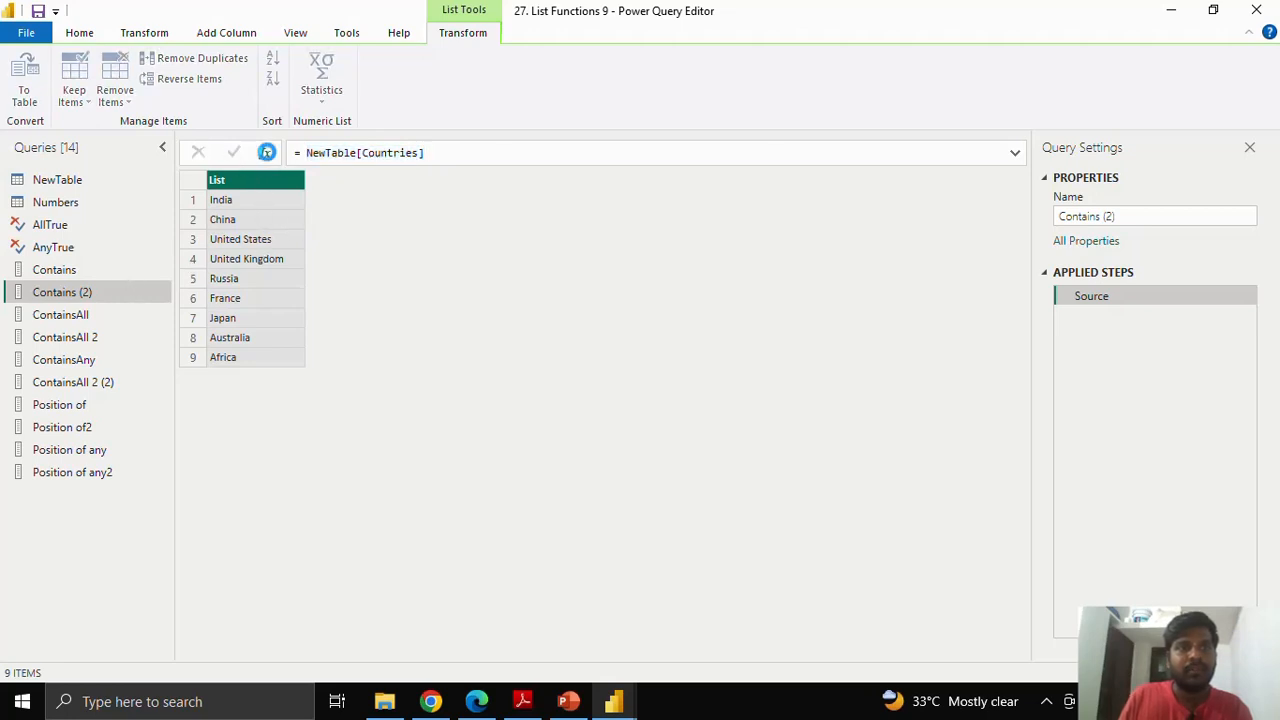
left_click(267, 152)
- Replace the Source reference in the Contains (2) custom step with the List.Contains function
left_click(346, 155)
left_click_drag(346, 155, 306, 155)
key("BackSpace")
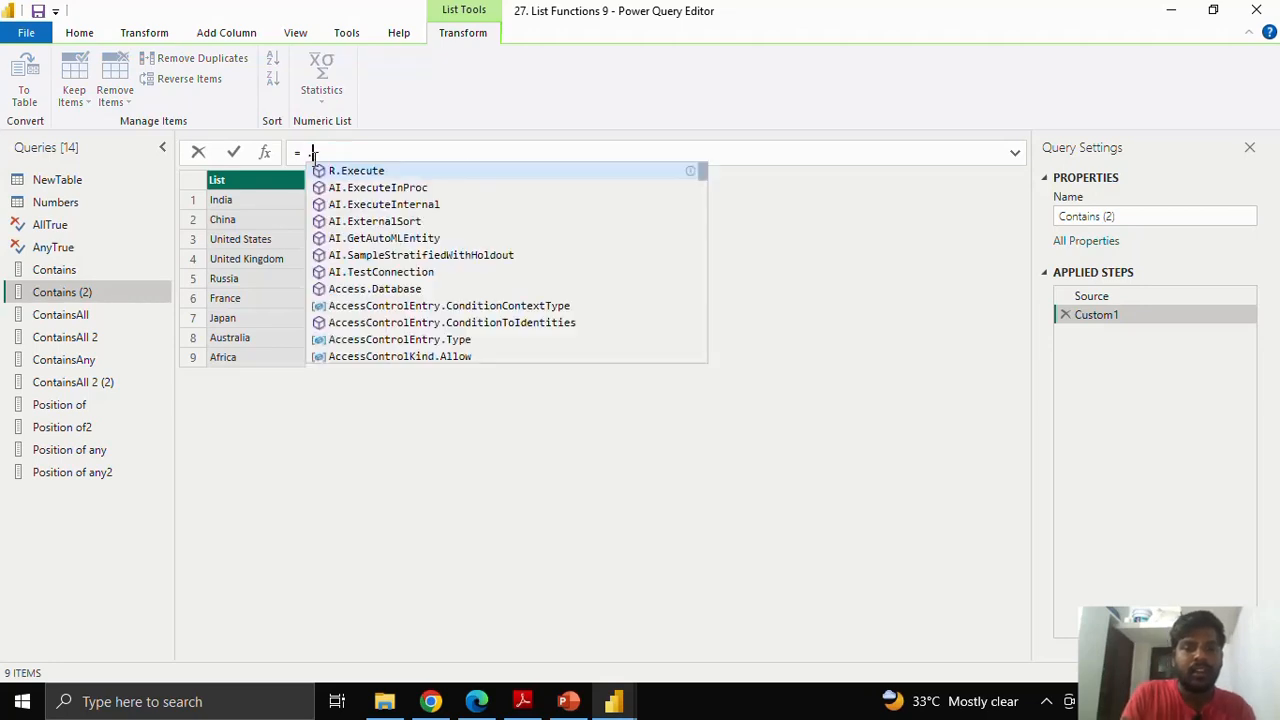
type("Conta")
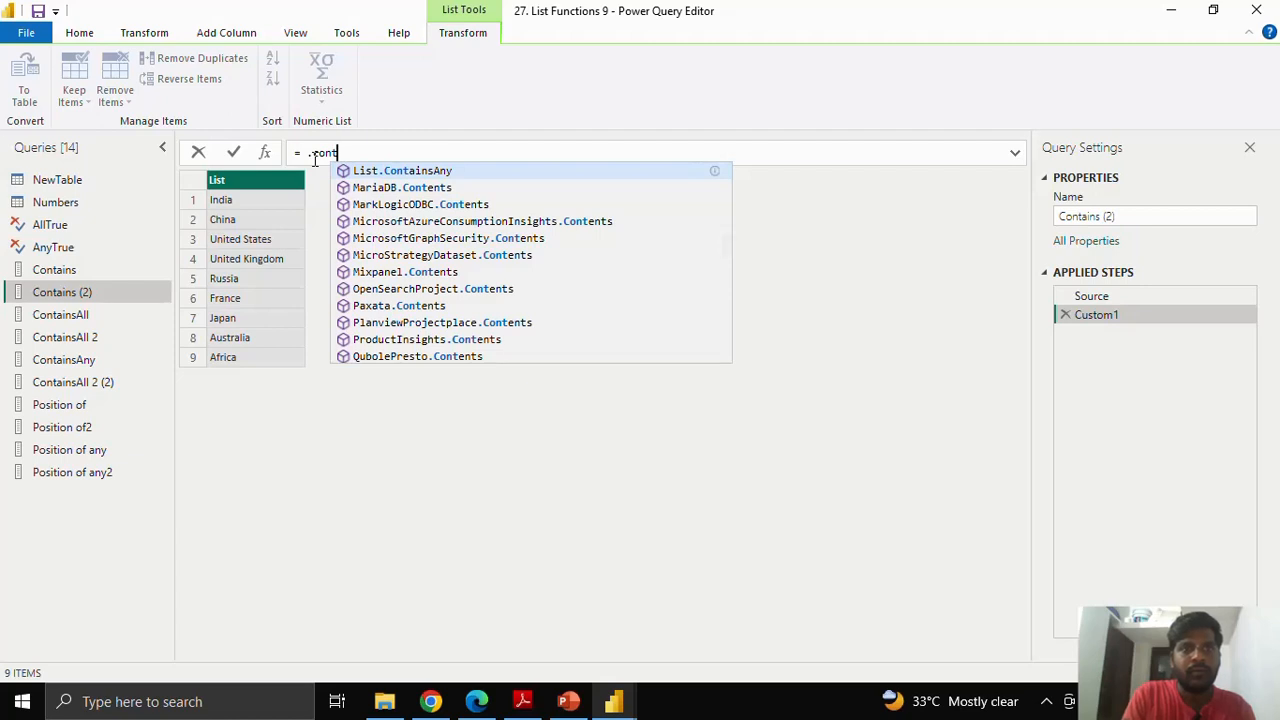
type("ain")
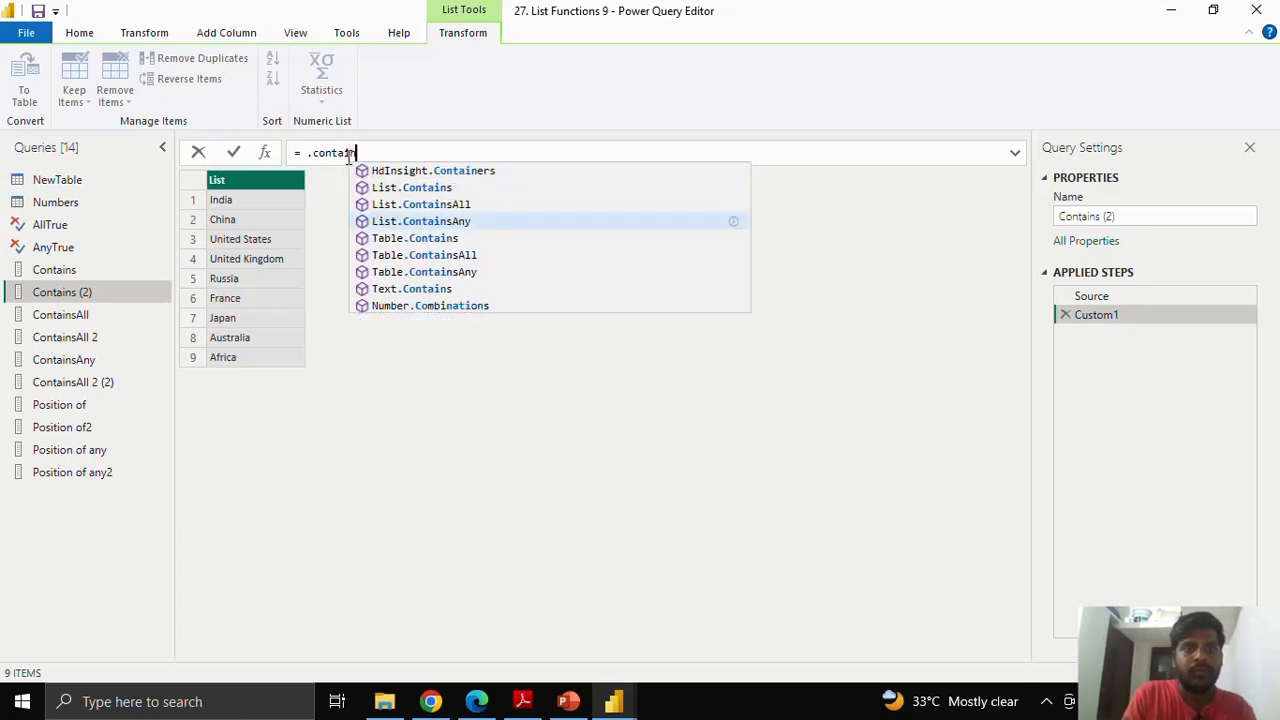
key("Up")
key("Up")
key("Tab")
type("(")
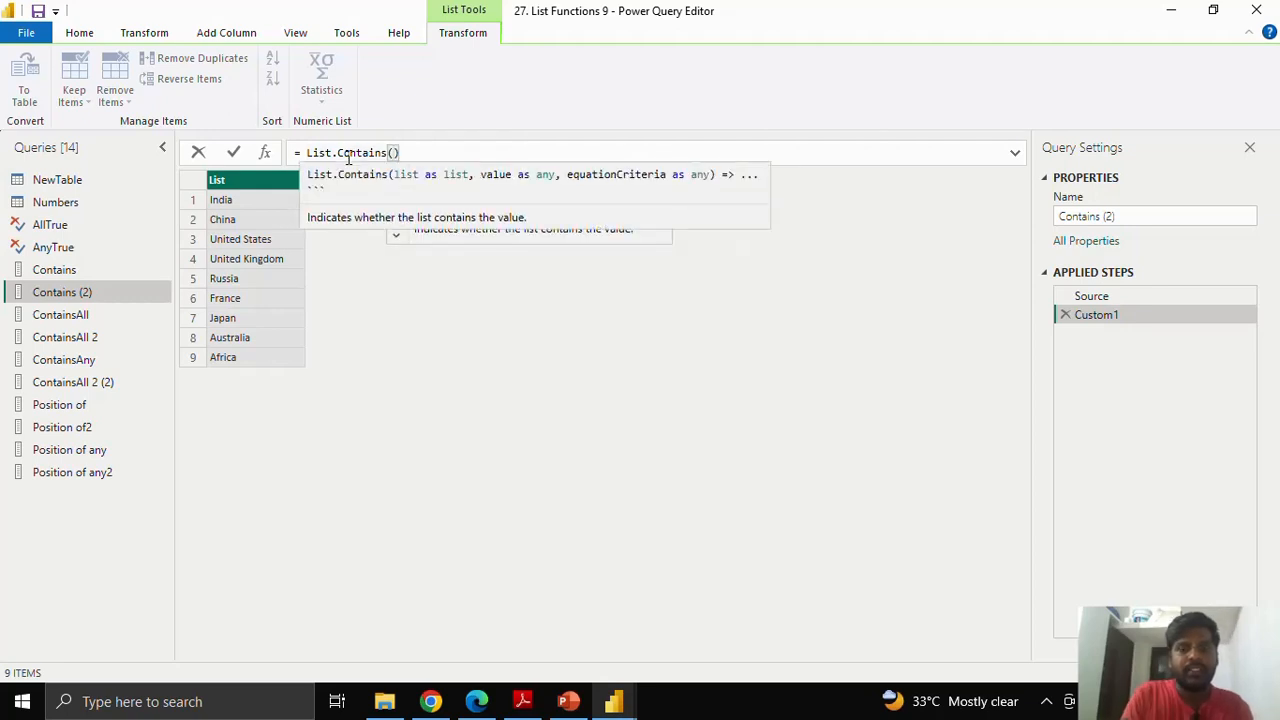
- Give List.Contains the arguments Source and "India", apply the formula and check the result
type("Source,")
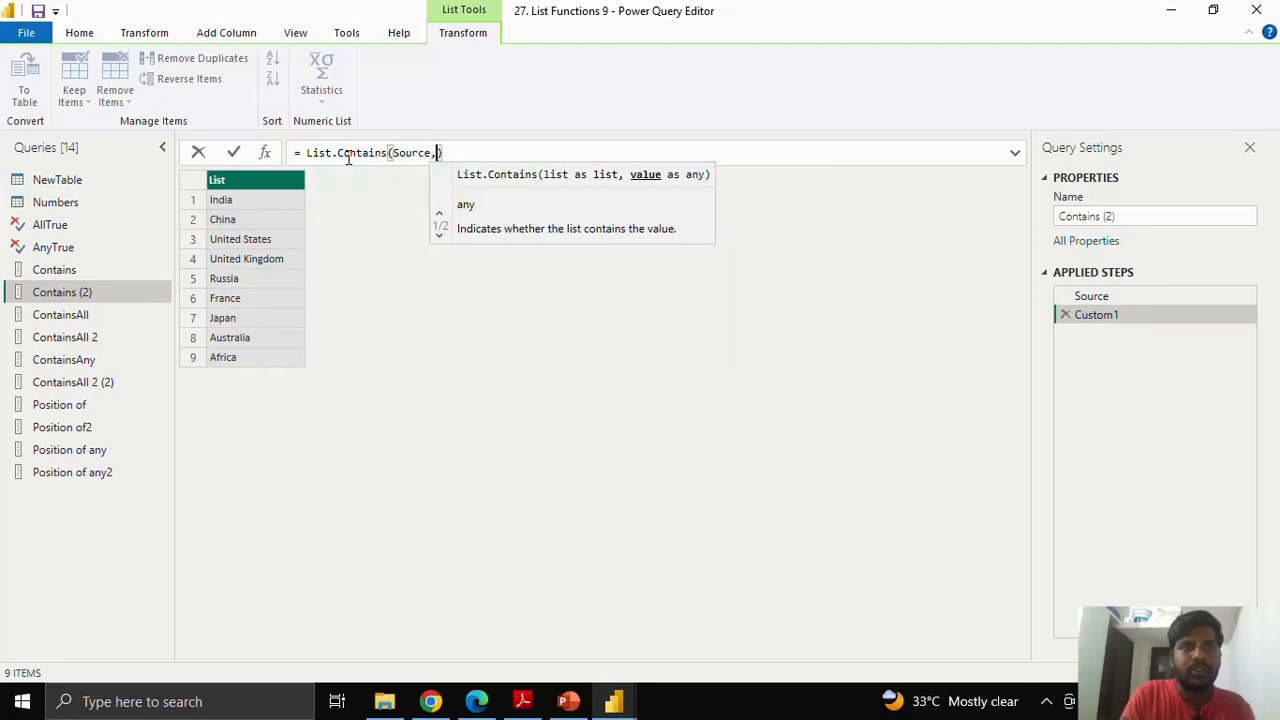
type(" \"")
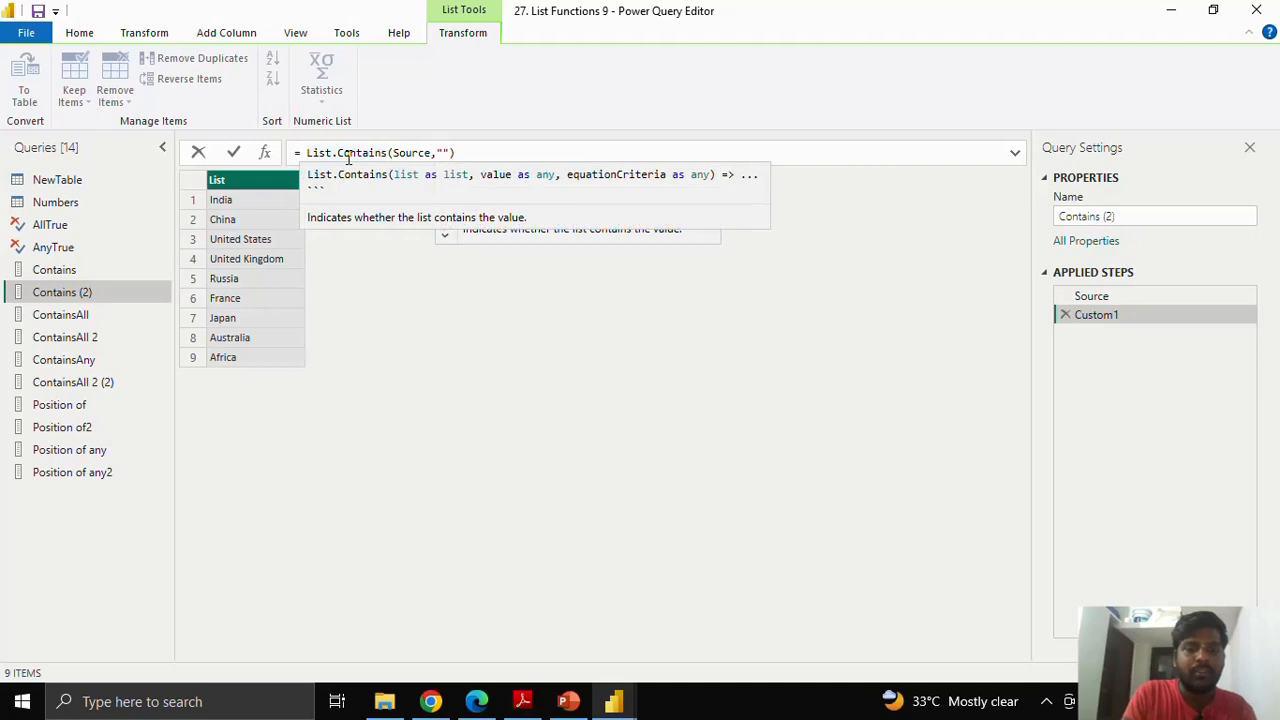
type("India")
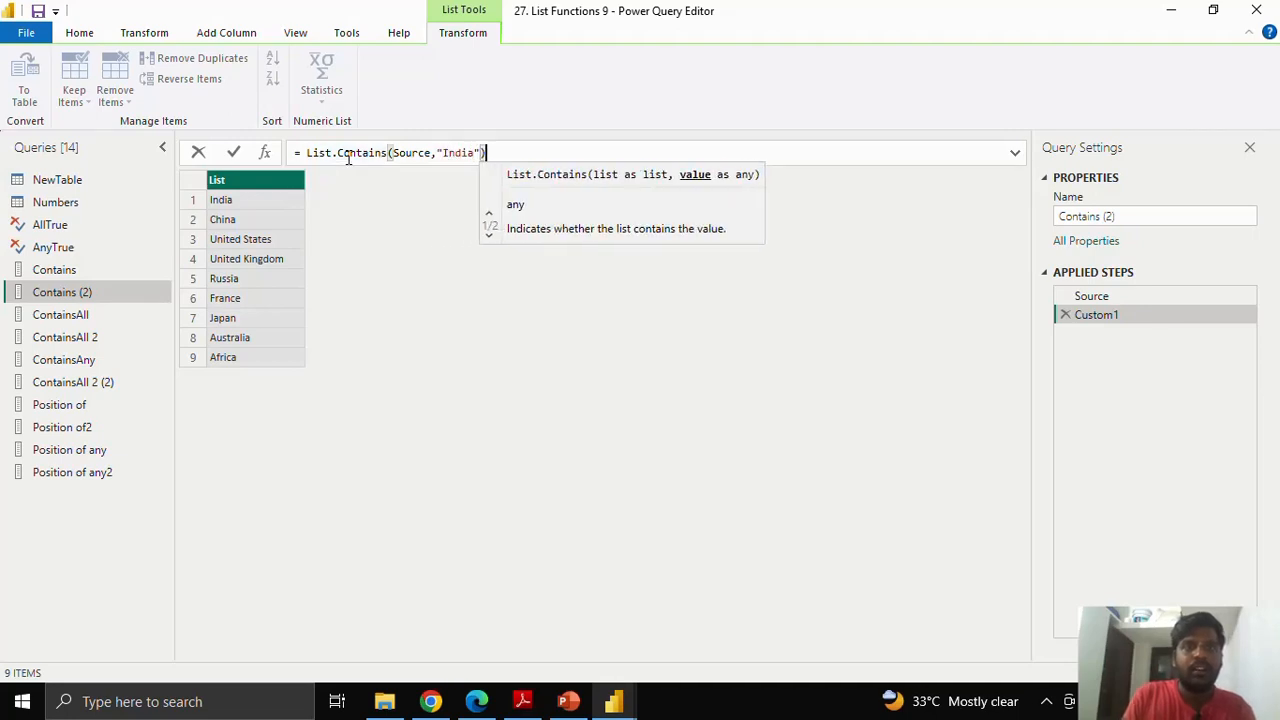
key("Return")
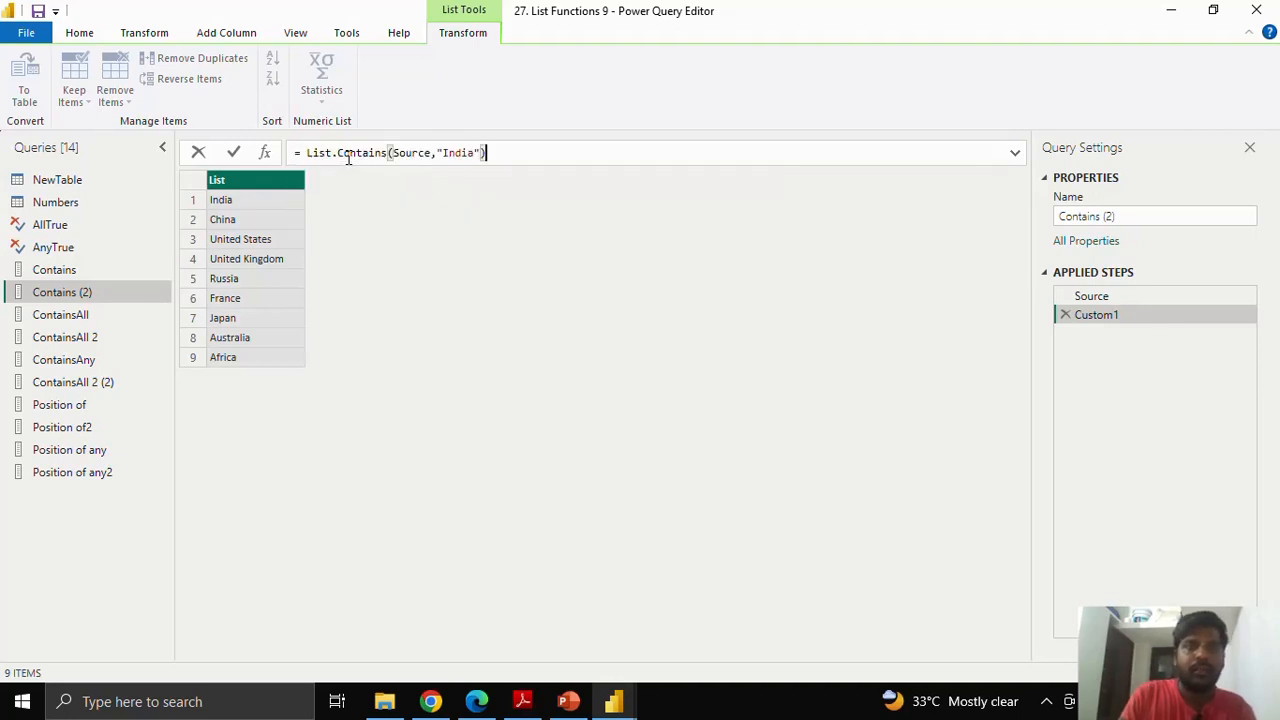
left_click(239, 149)
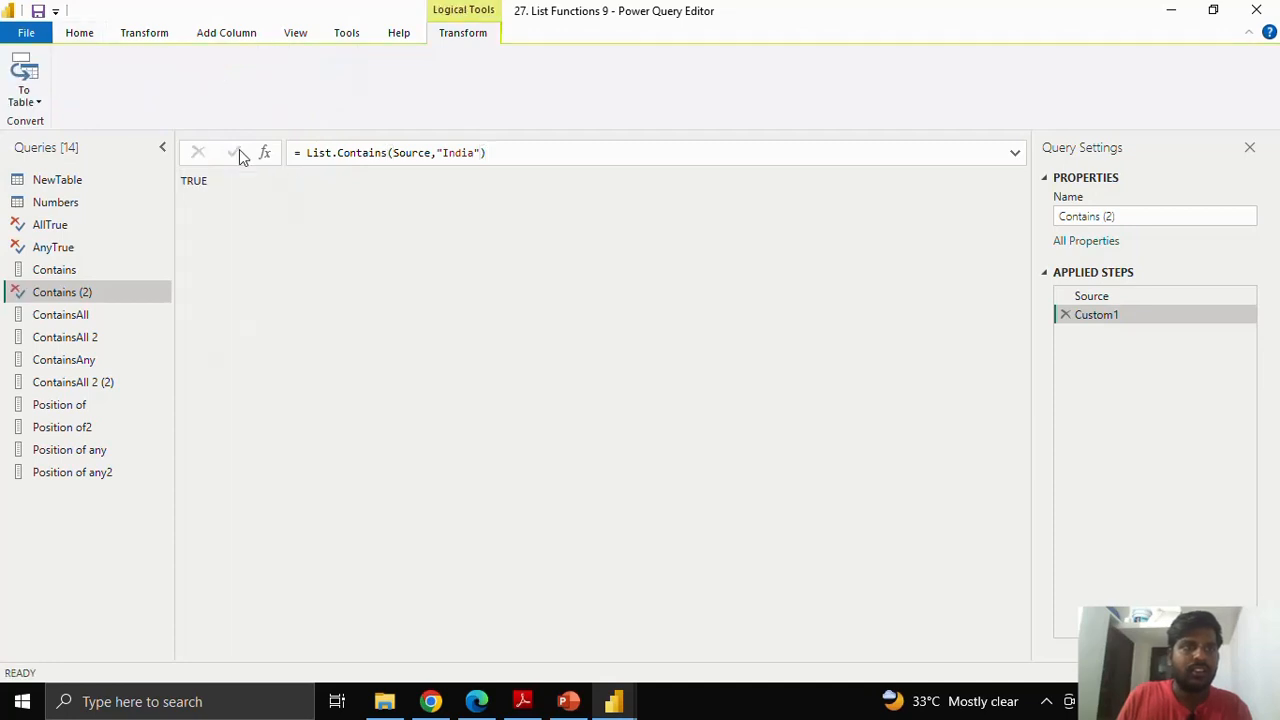
double_click(222, 185)
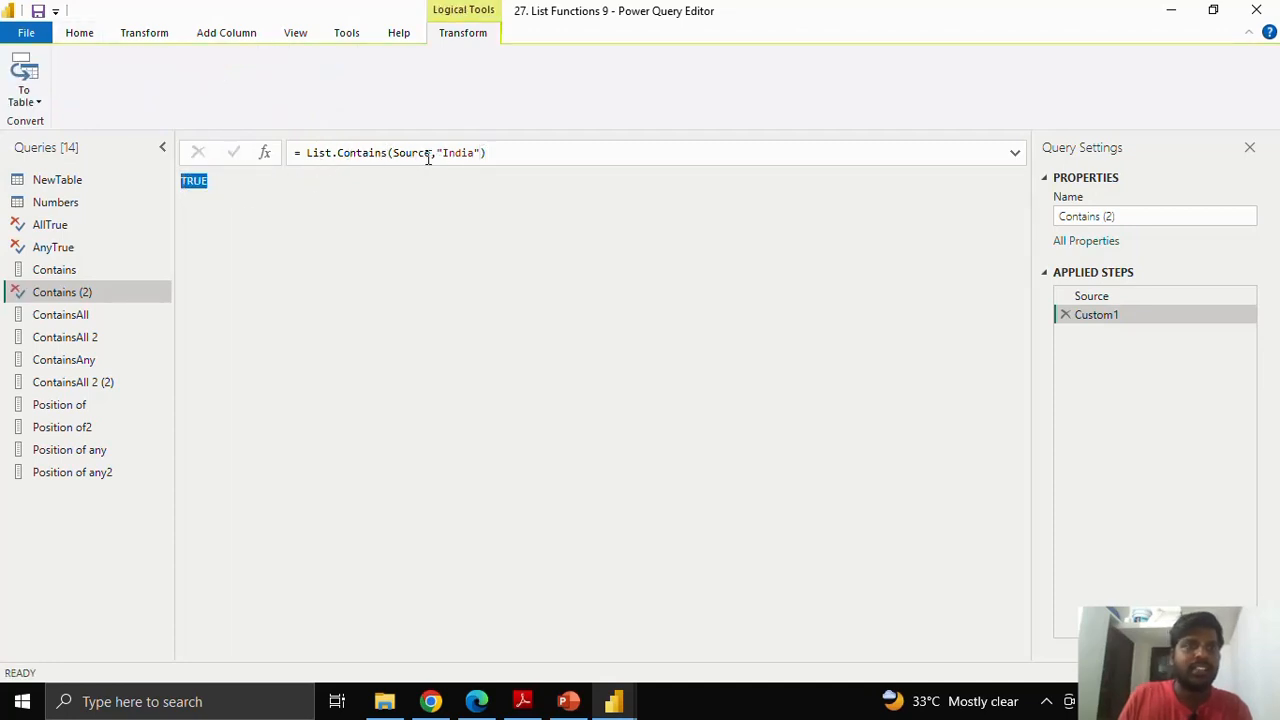
left_click_drag(443, 152, 473, 152)
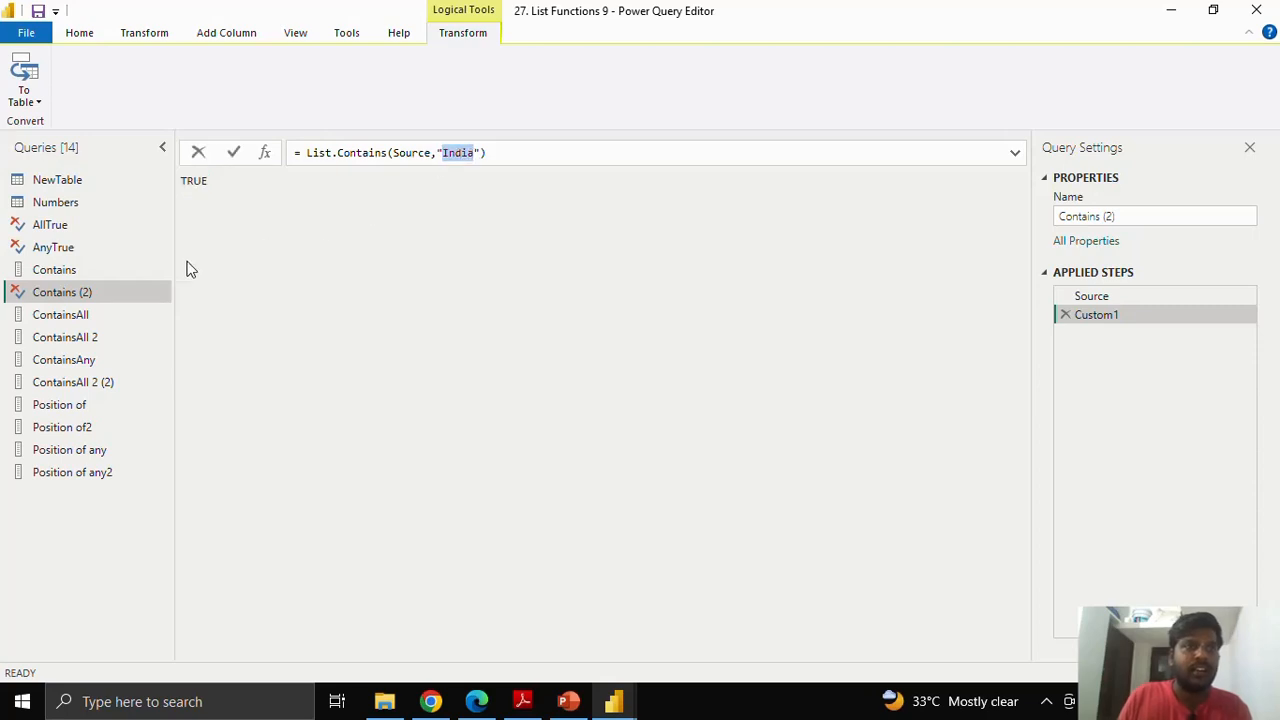
- Add a custom step to the Contains query and replace its Source formula with an empty List.Contains() call
left_click(125, 269)
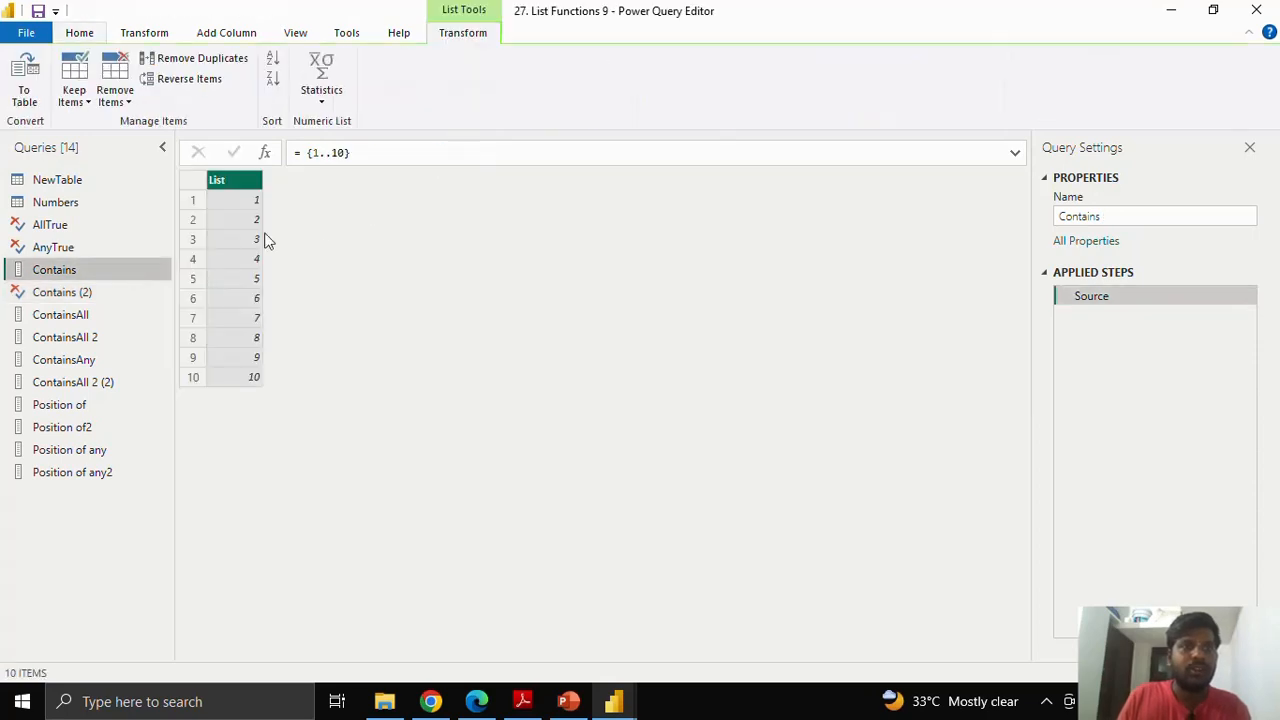
left_click(265, 155)
left_click_drag(347, 152, 306, 152)
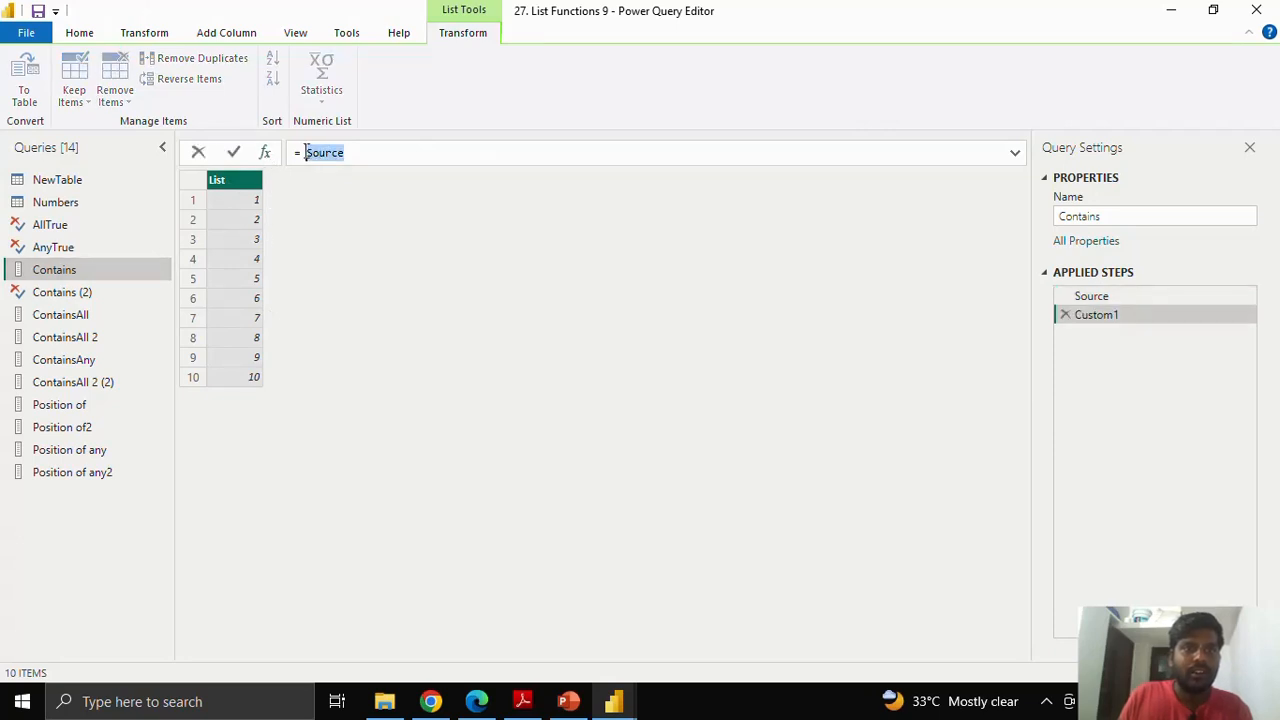
type("List.")
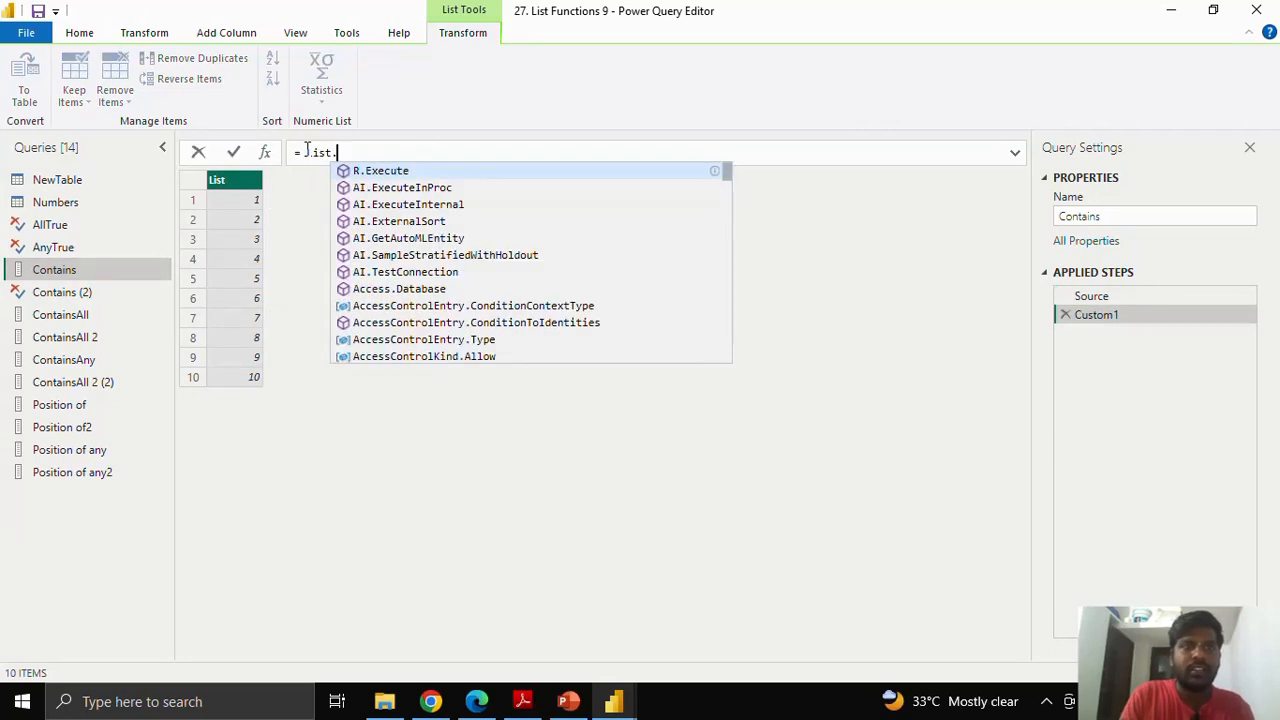
type("C")
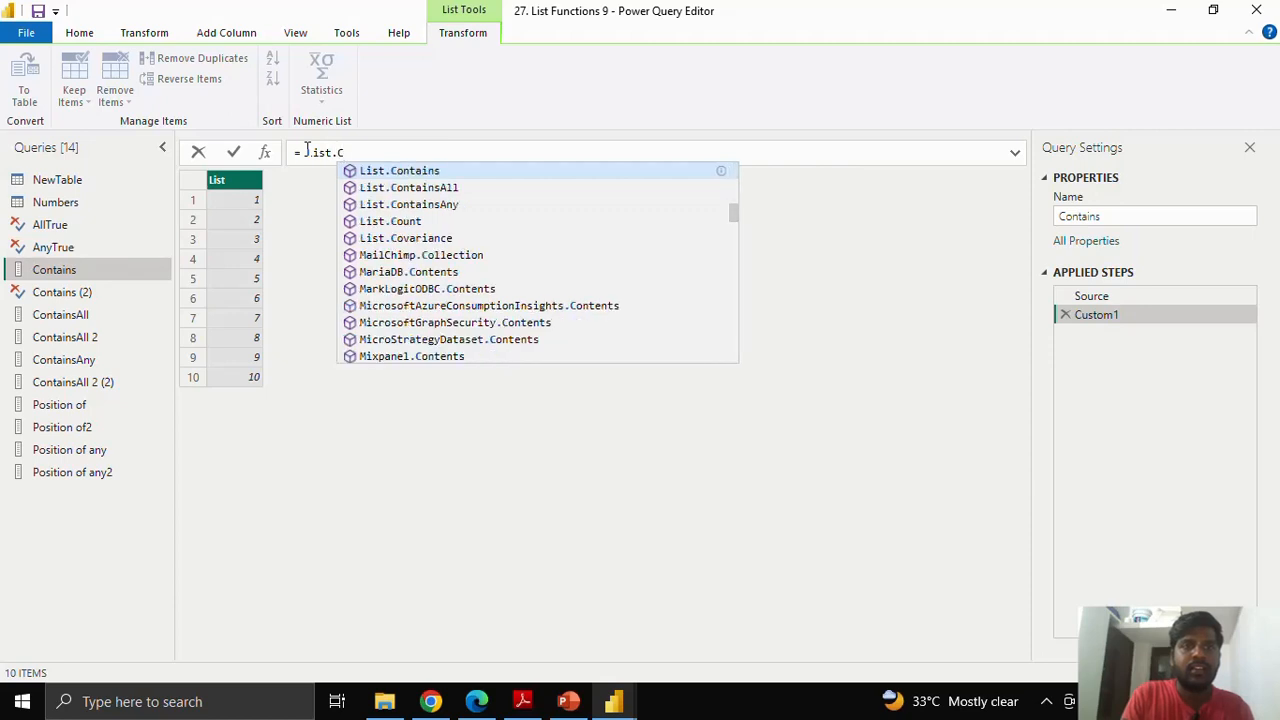
key("Tab")
type("(")
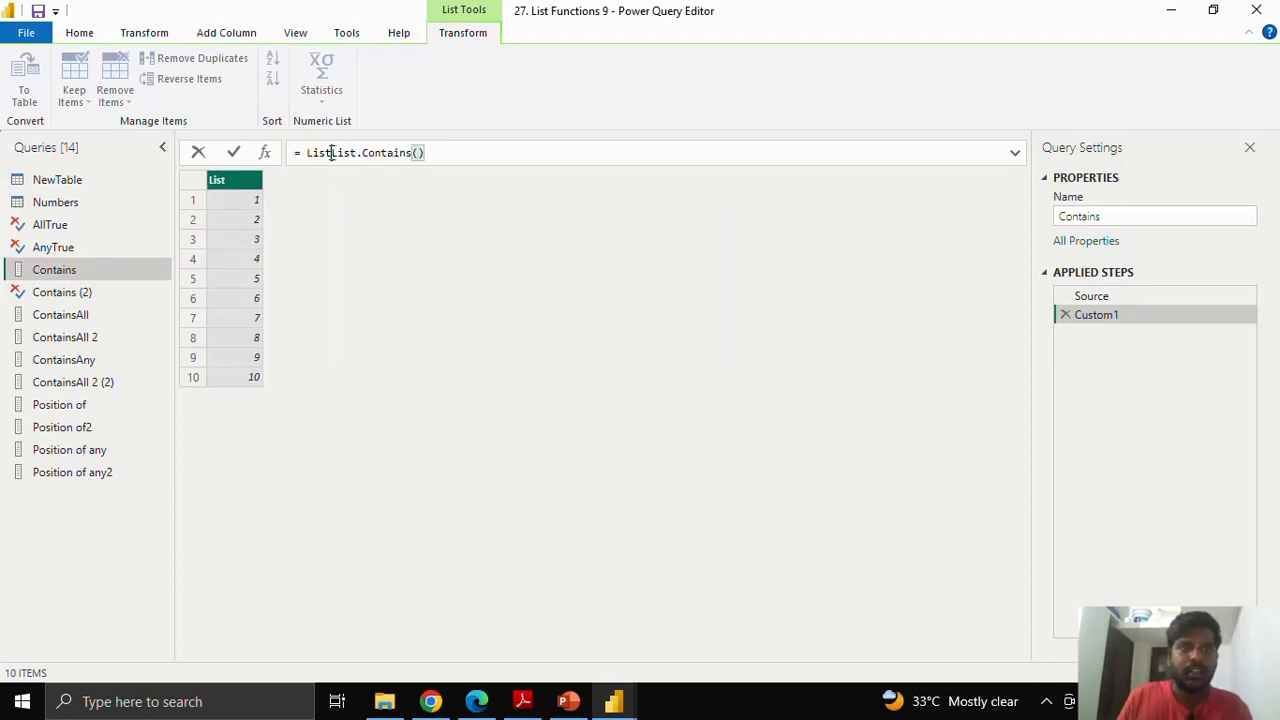
left_click_drag(334, 153, 306, 153)
key("BackSpace")
left_click(394, 151)
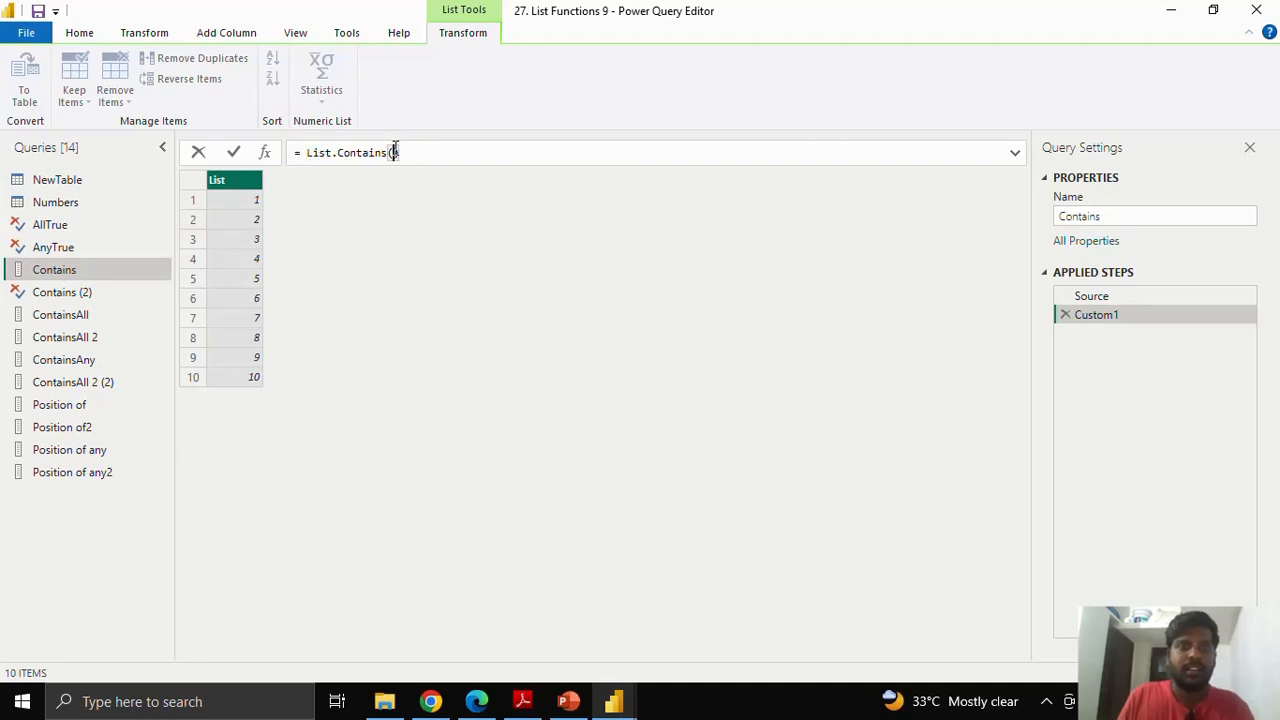
- Give List.Contains in the Contains query the arguments Source and 5, apply the formula and check the result
type("So")
key("Tab")
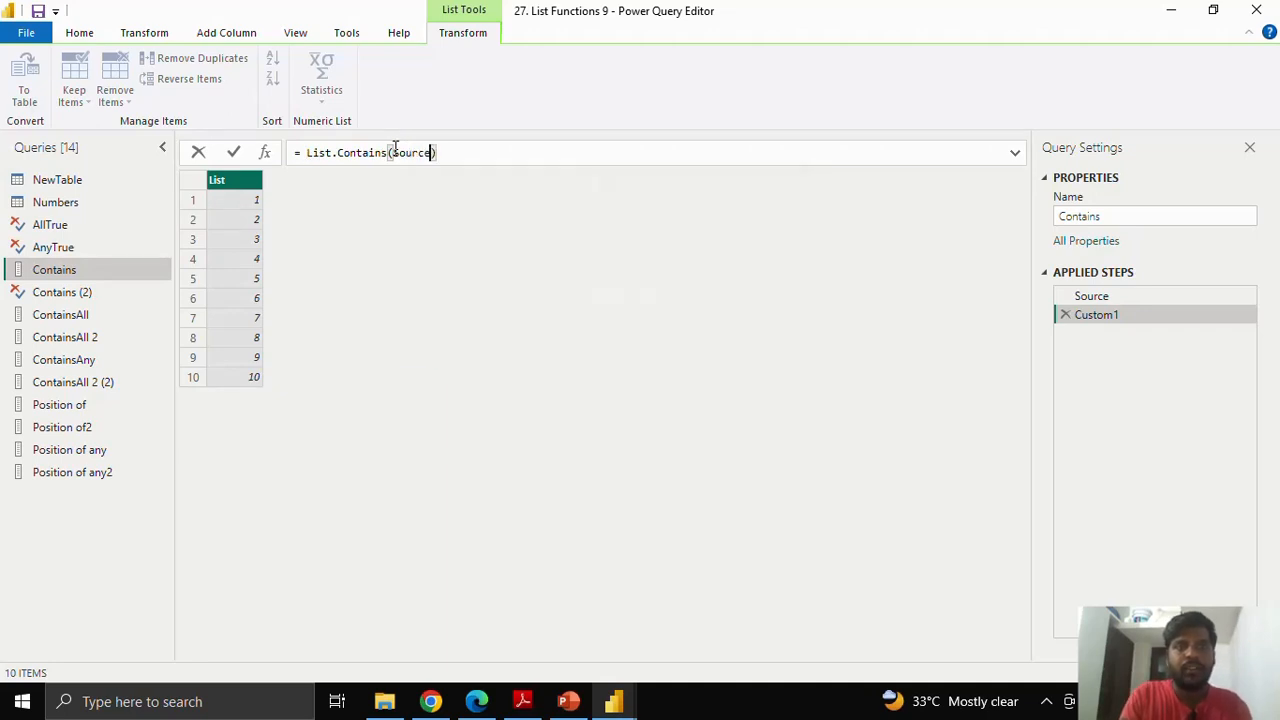
type(",")
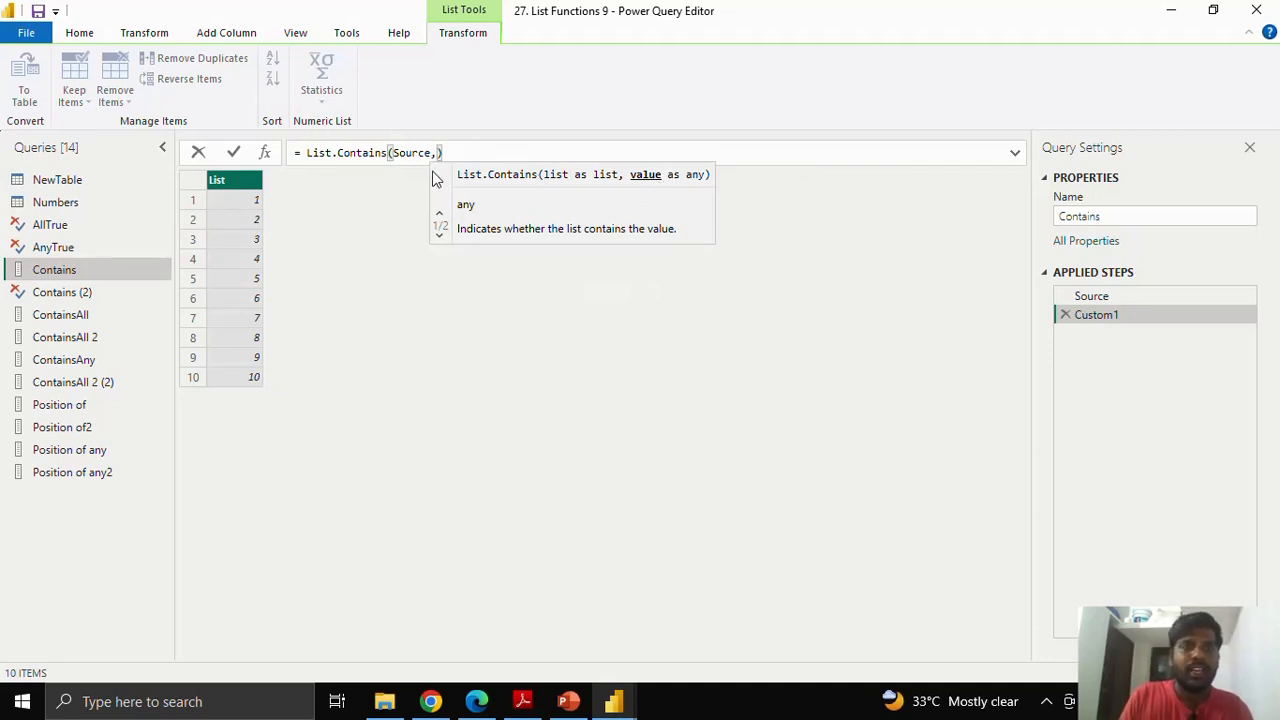
type("5")
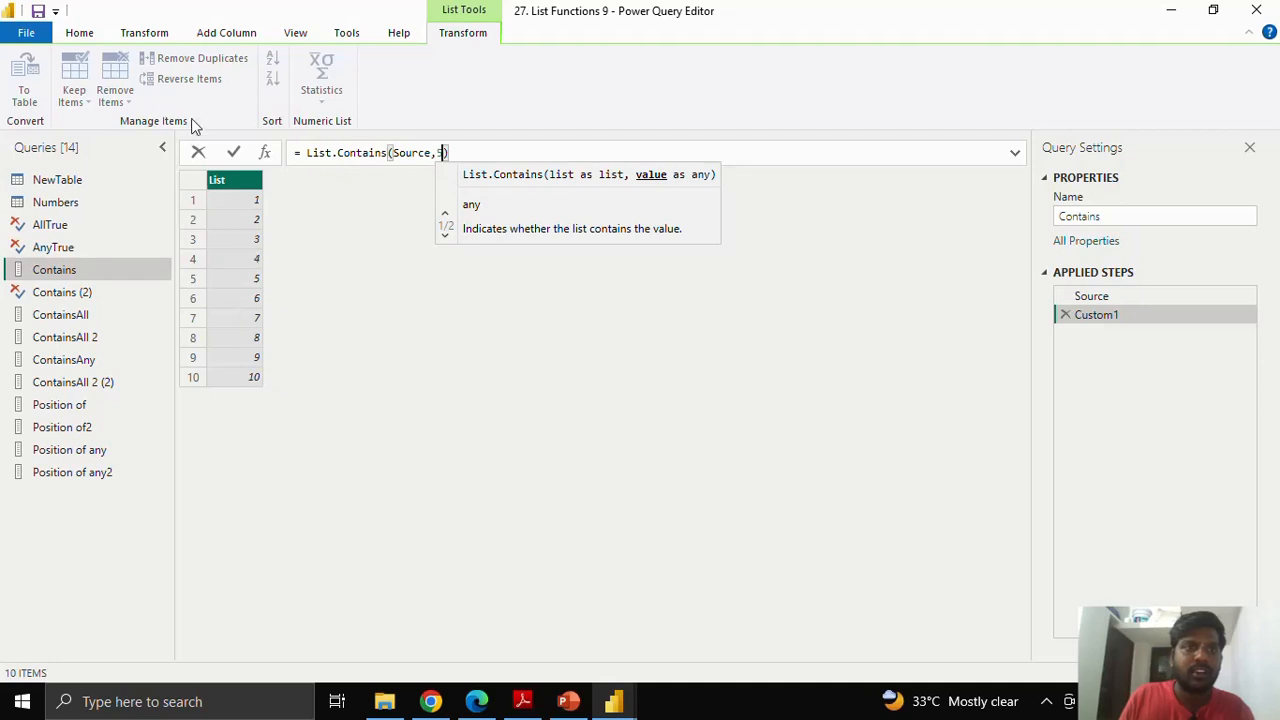
left_click(233, 153)
left_click_drag(185, 175, 233, 196)
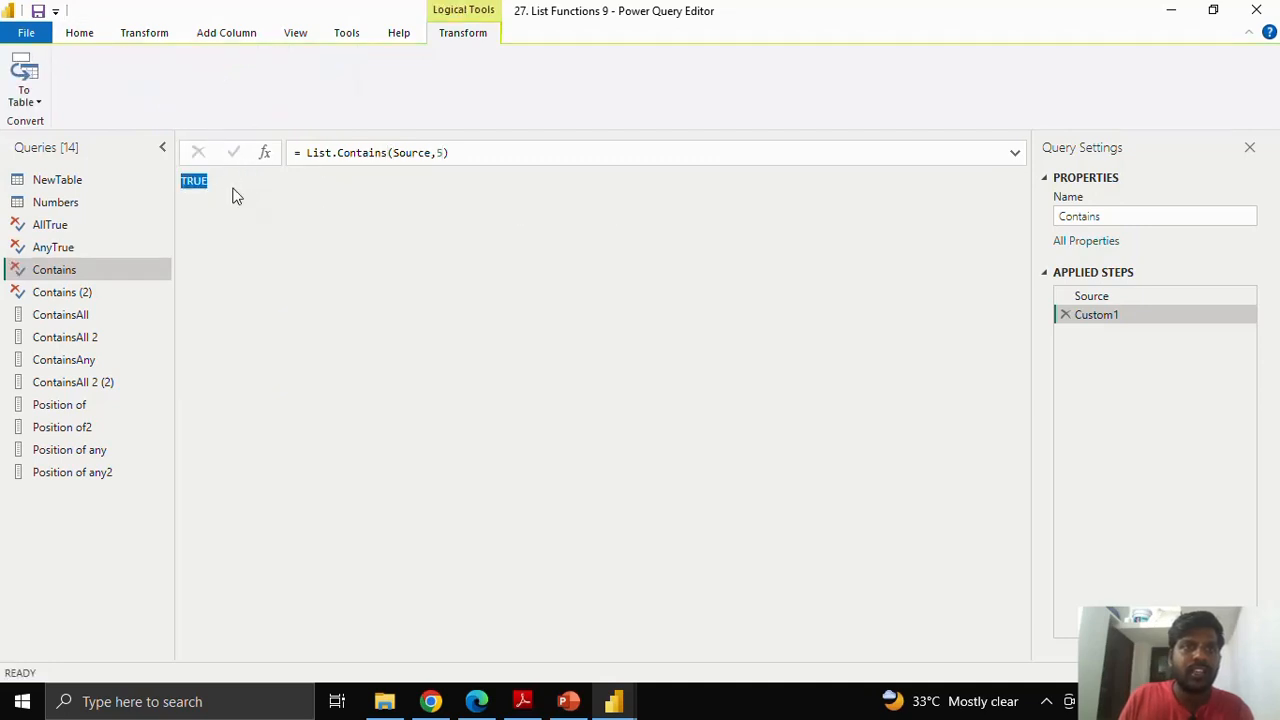
- Change the value checked by List.Contains in the Contains query to 55, apply the formula and check the result
left_click(441, 151)
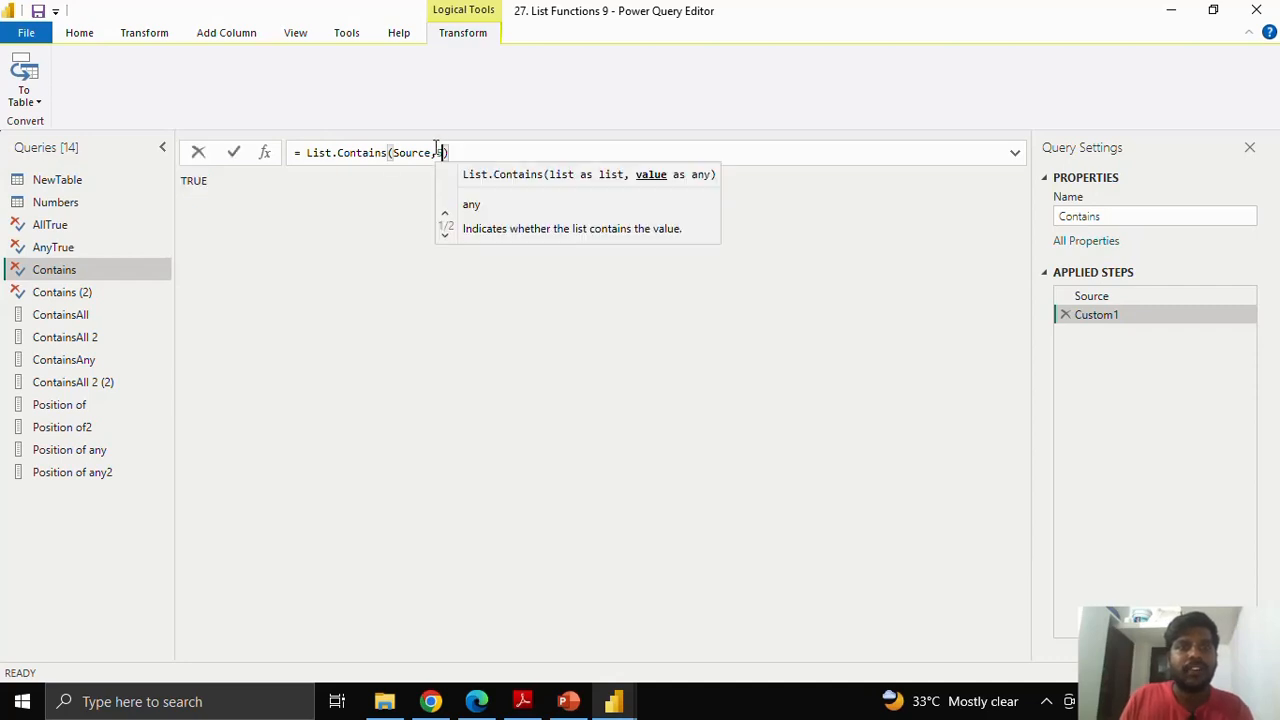
left_click_drag(441, 150, 436, 150)
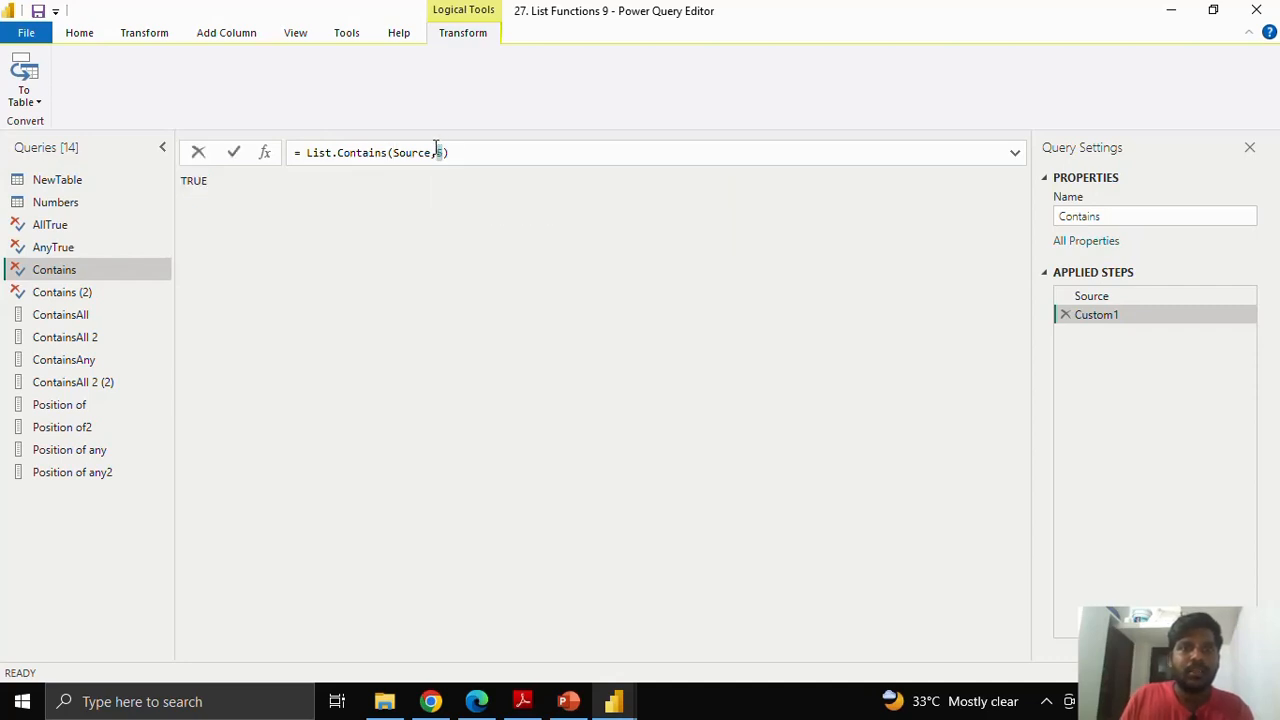
type("55")
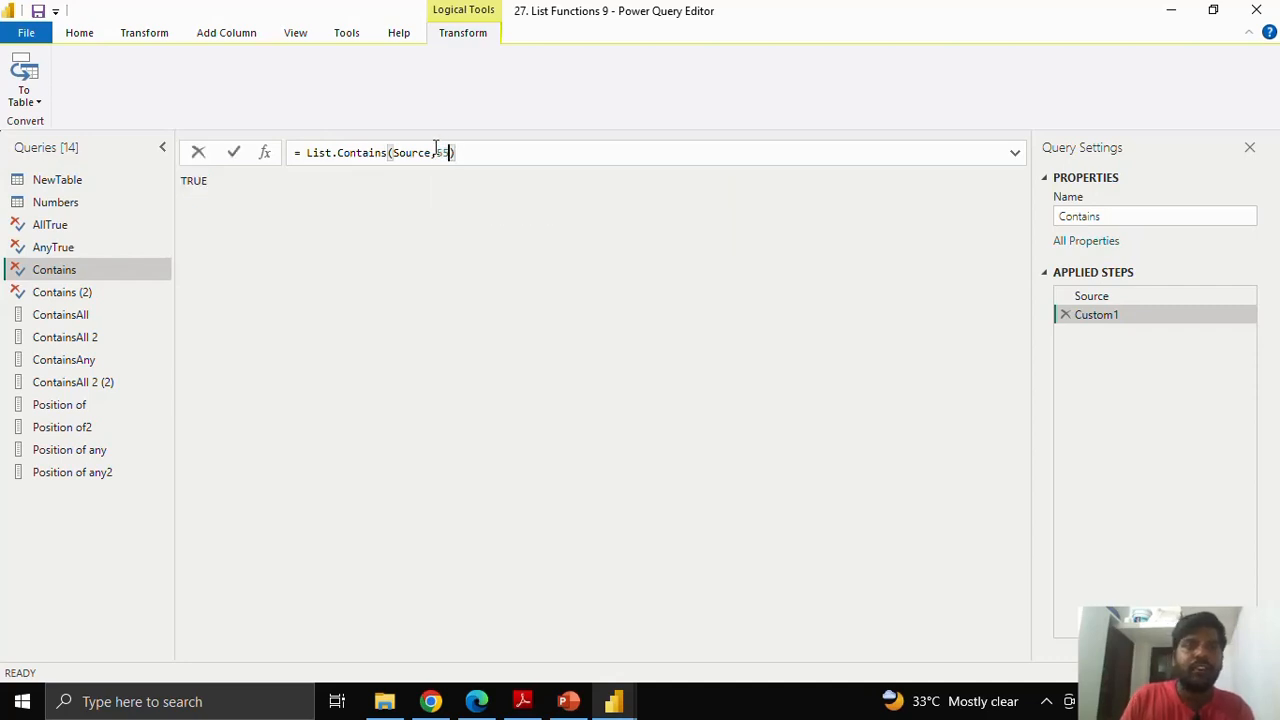
left_click(235, 153)
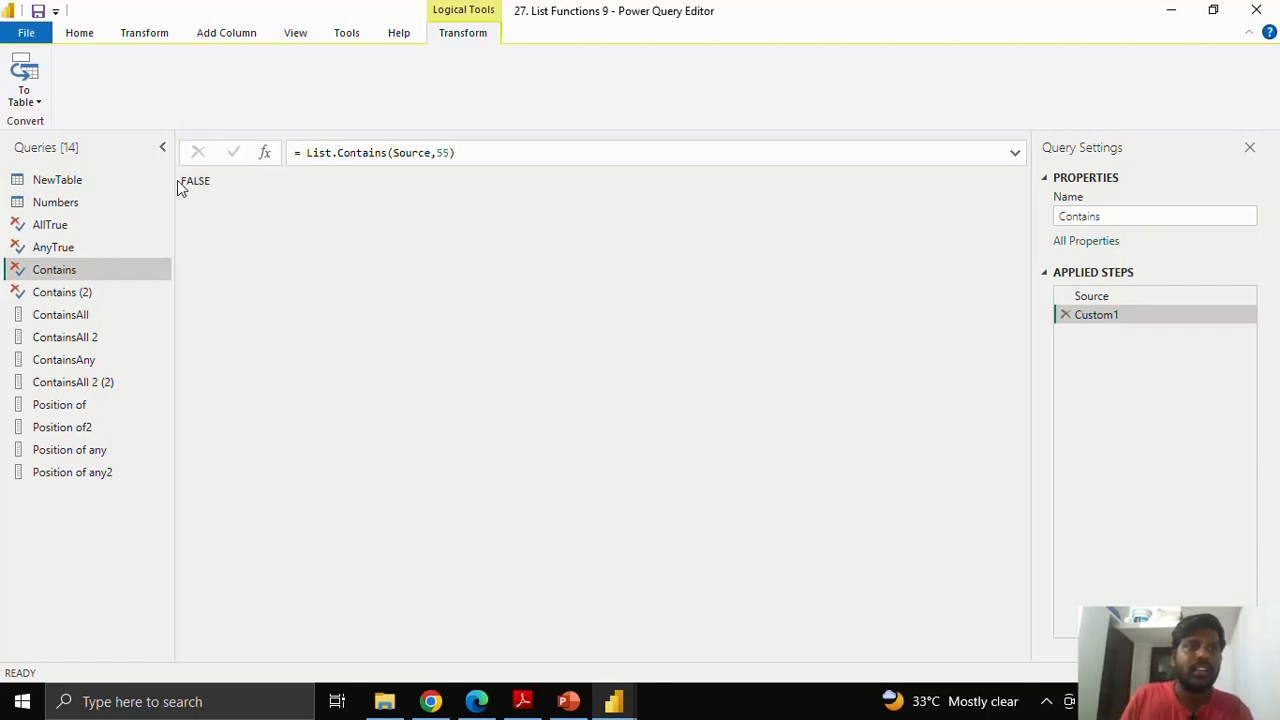
left_click(177, 180)
left_click(212, 182)
double_click(212, 182)
- Add a custom step to the ContainsAll query and replace its Source formula with an empty List.ContainsAll() call
left_click(110, 315)
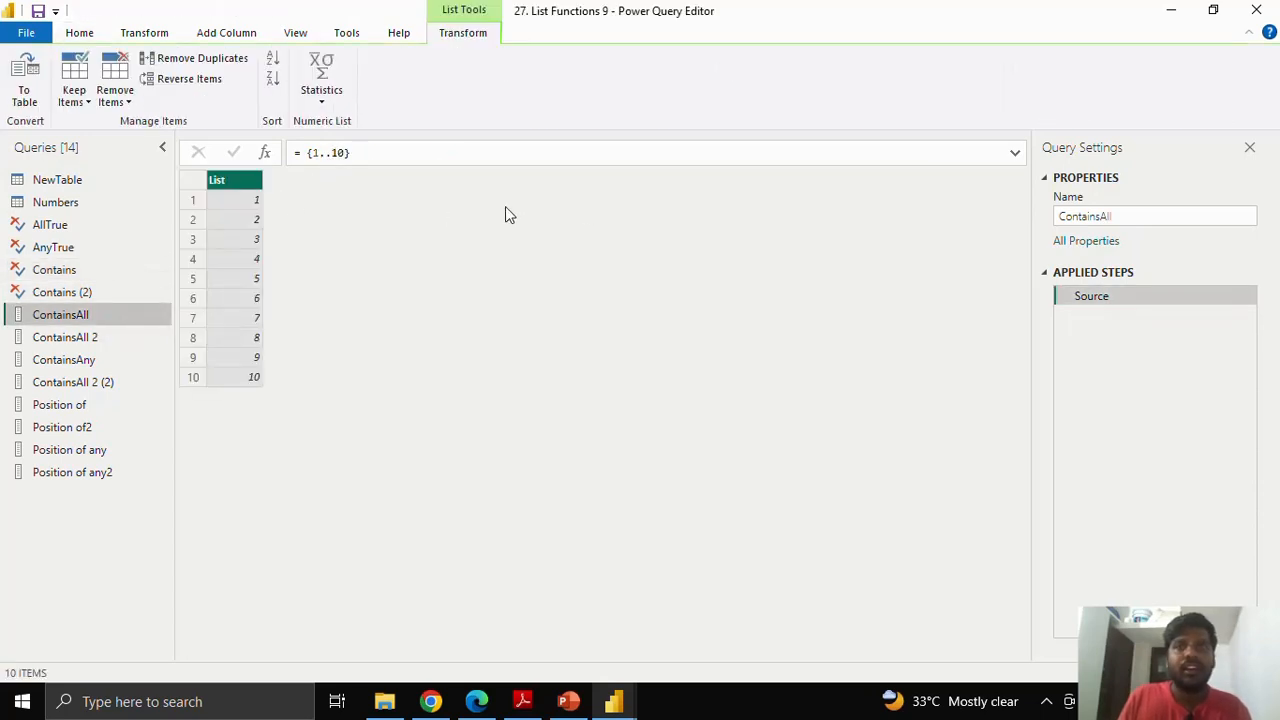
left_click(265, 152)
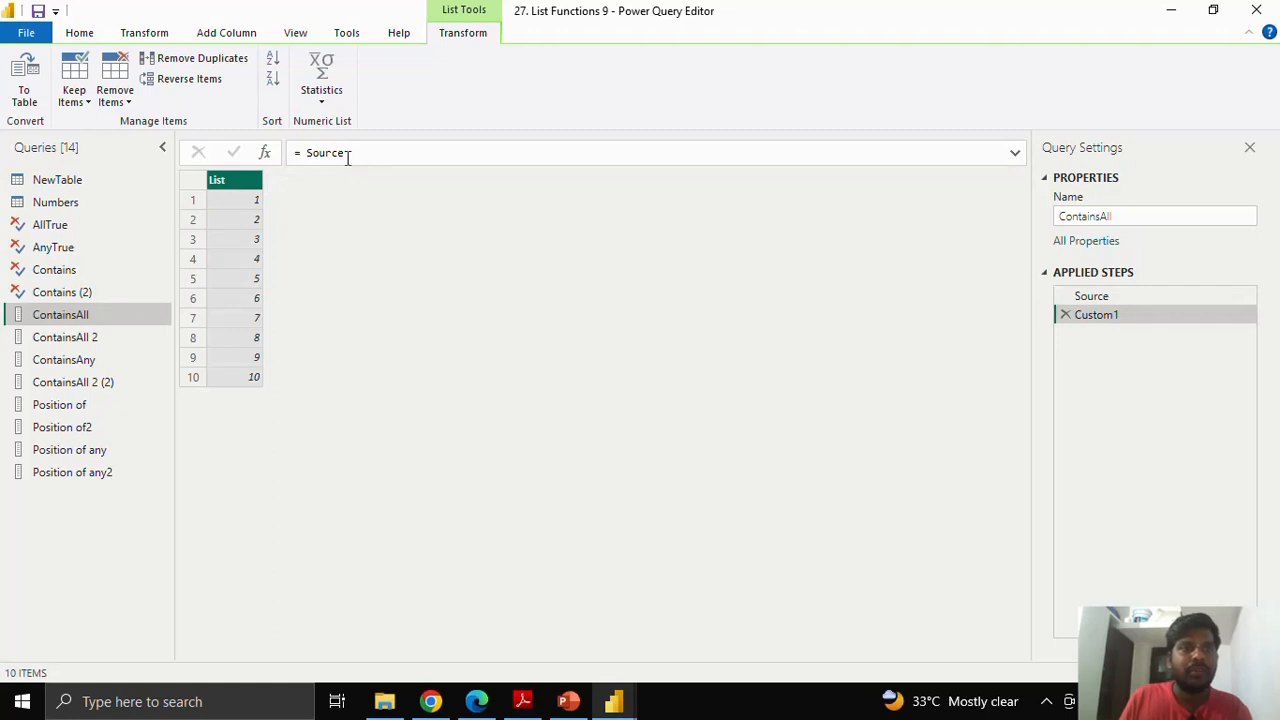
left_click_drag(345, 152, 300, 152)
key("BackSpace")
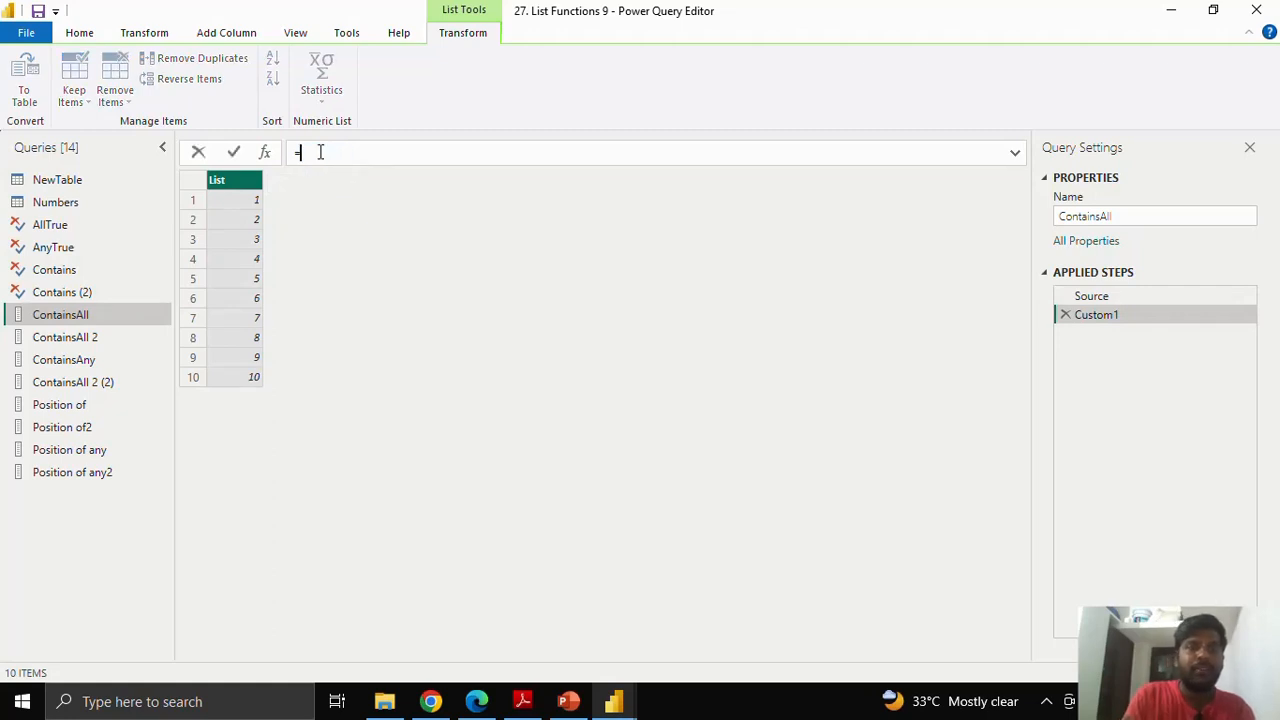
type("Cont")
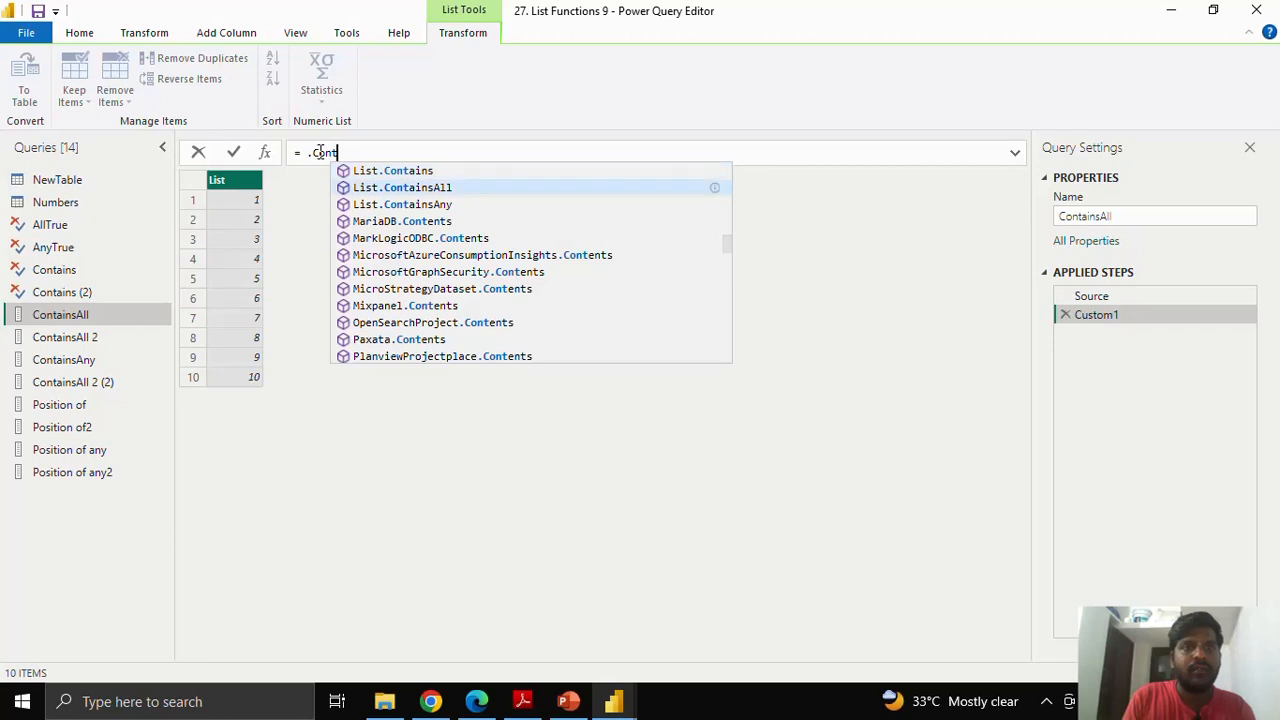
key("Tab")
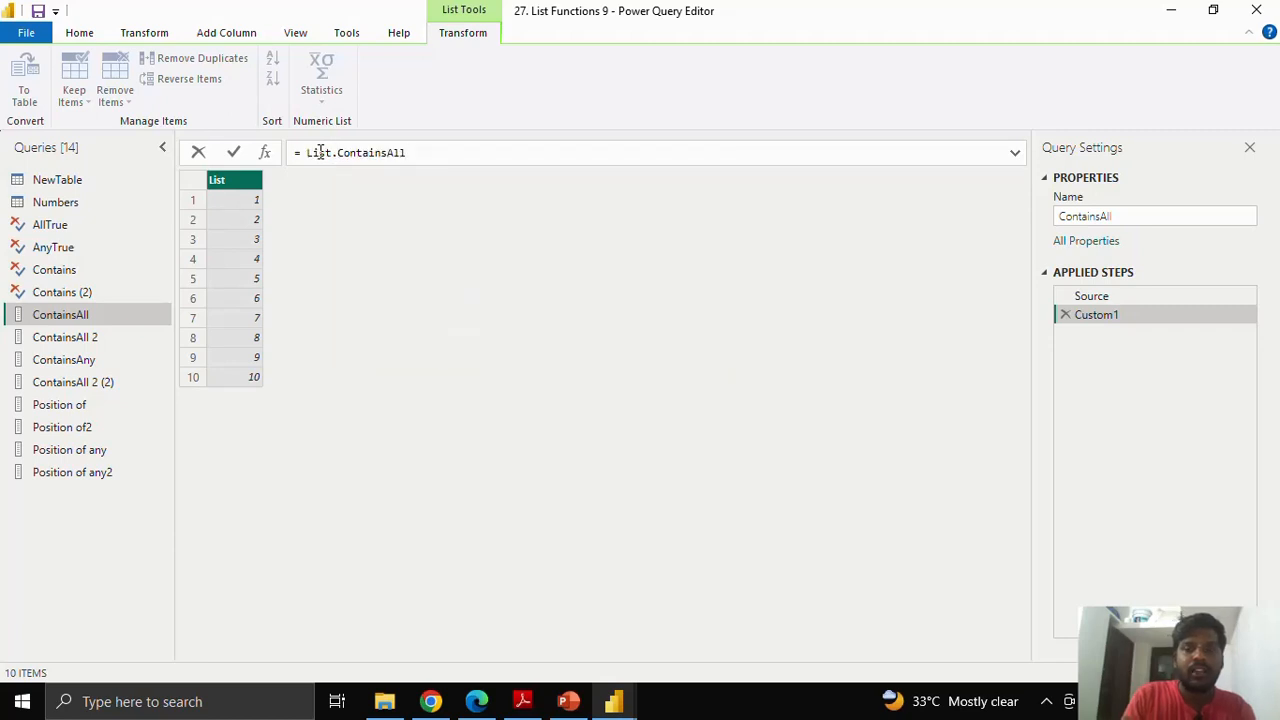
type("(")
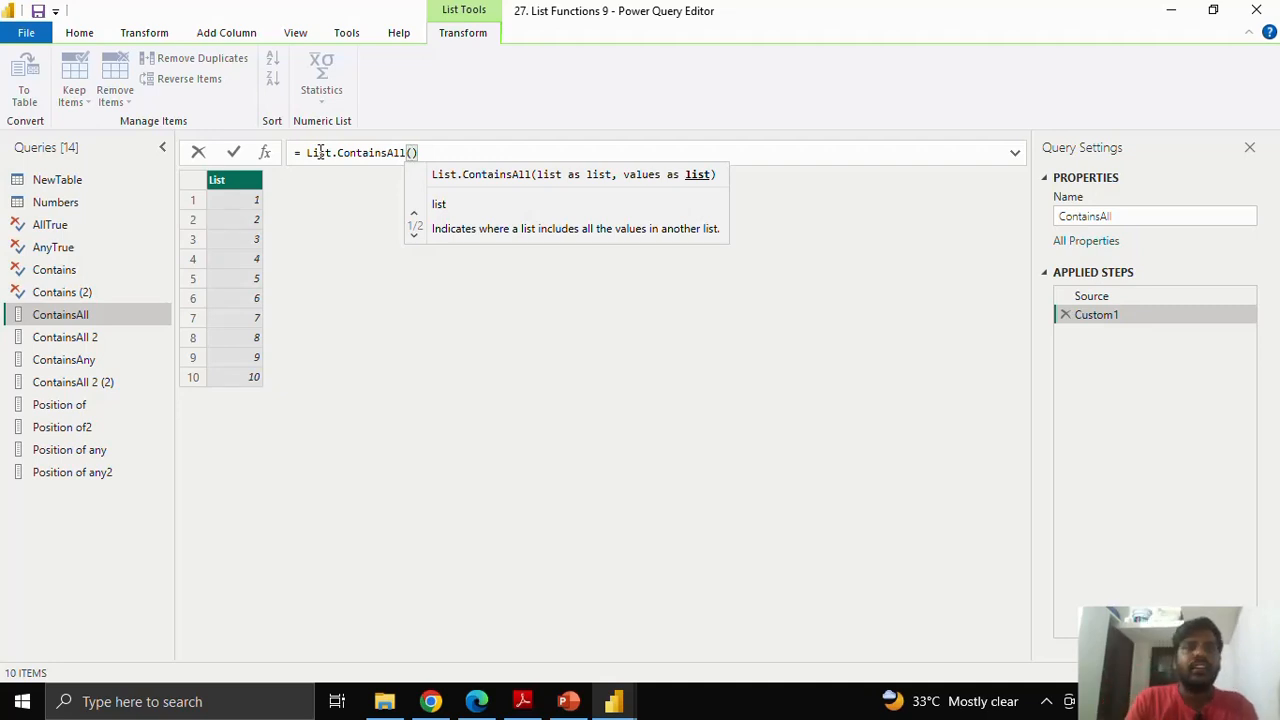
- Give List.ContainsAll in the ContainsAll query the arguments Source and {1,2,3}, apply the formula and check the result
type("Si")
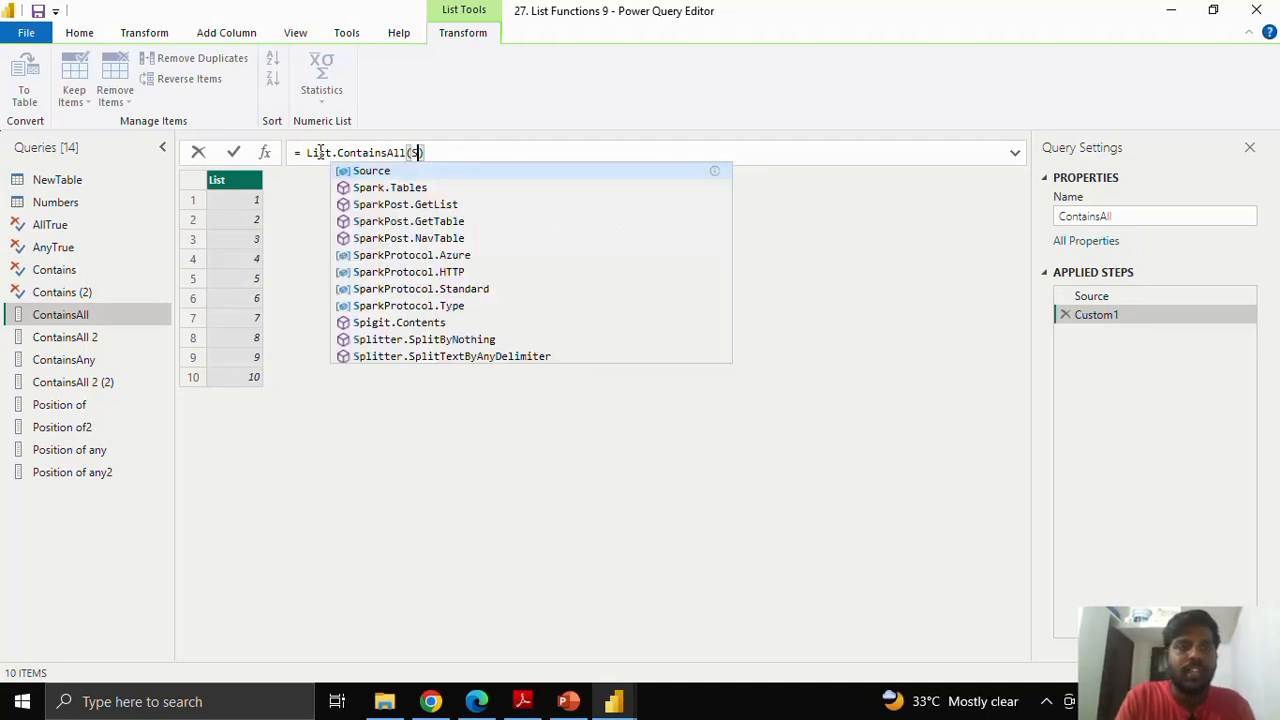
key("BackSpace")
type("ource,")
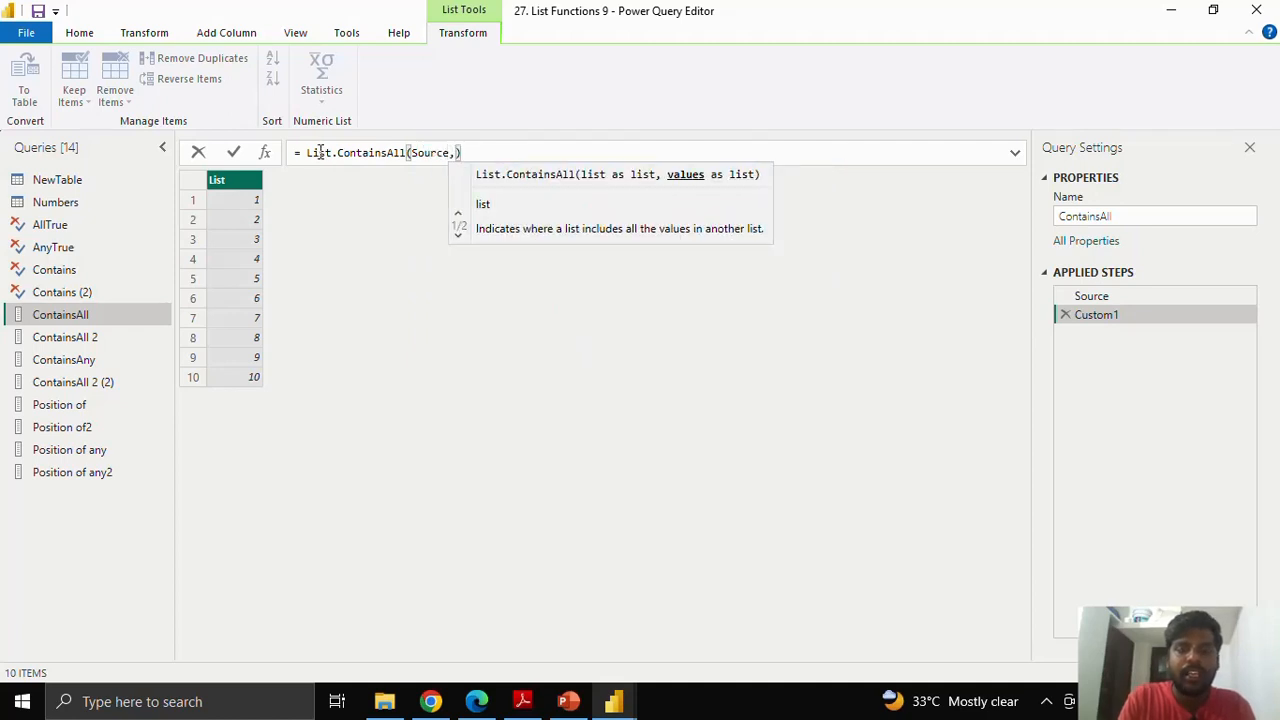
type("{")
type("1,2,3")
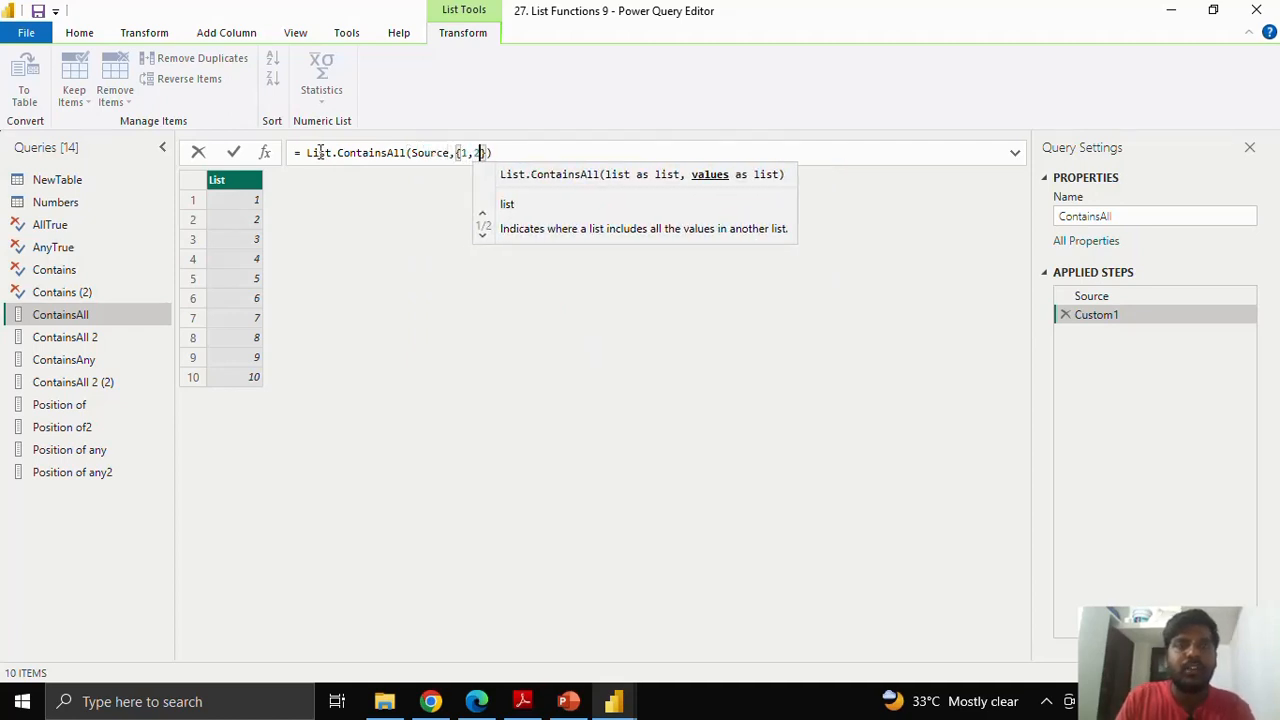
key("End")
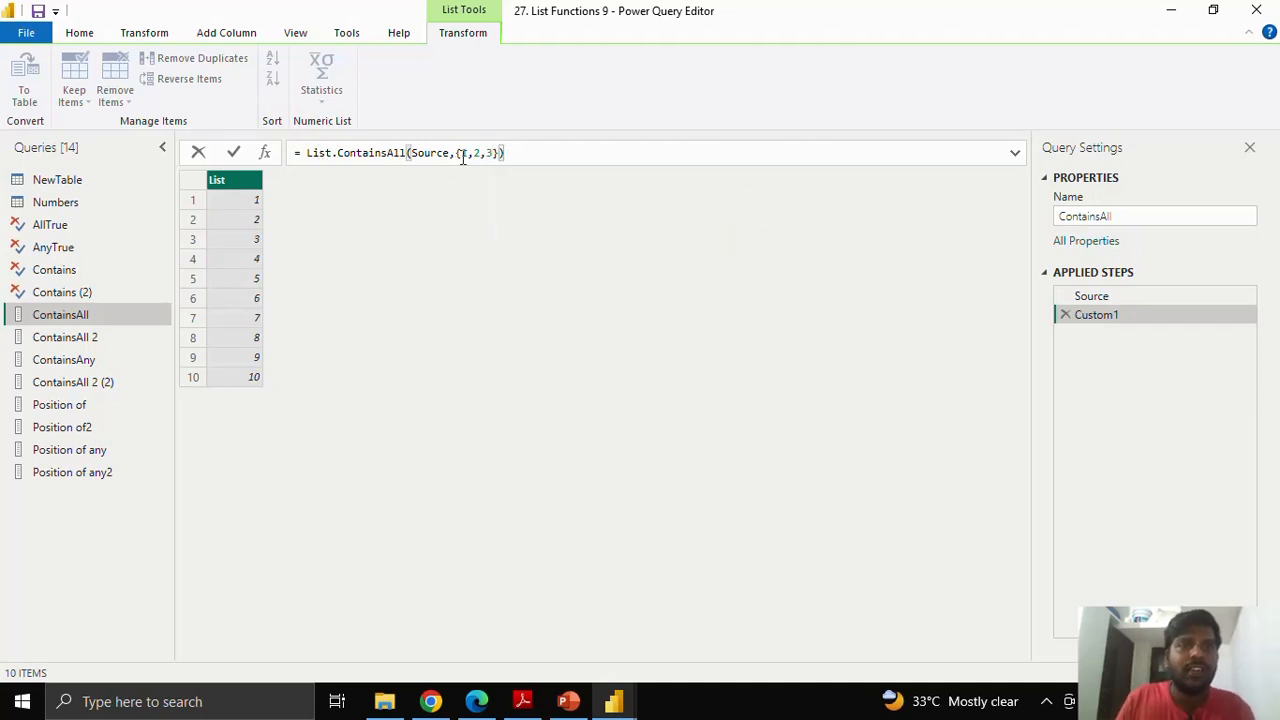
left_click(236, 153)
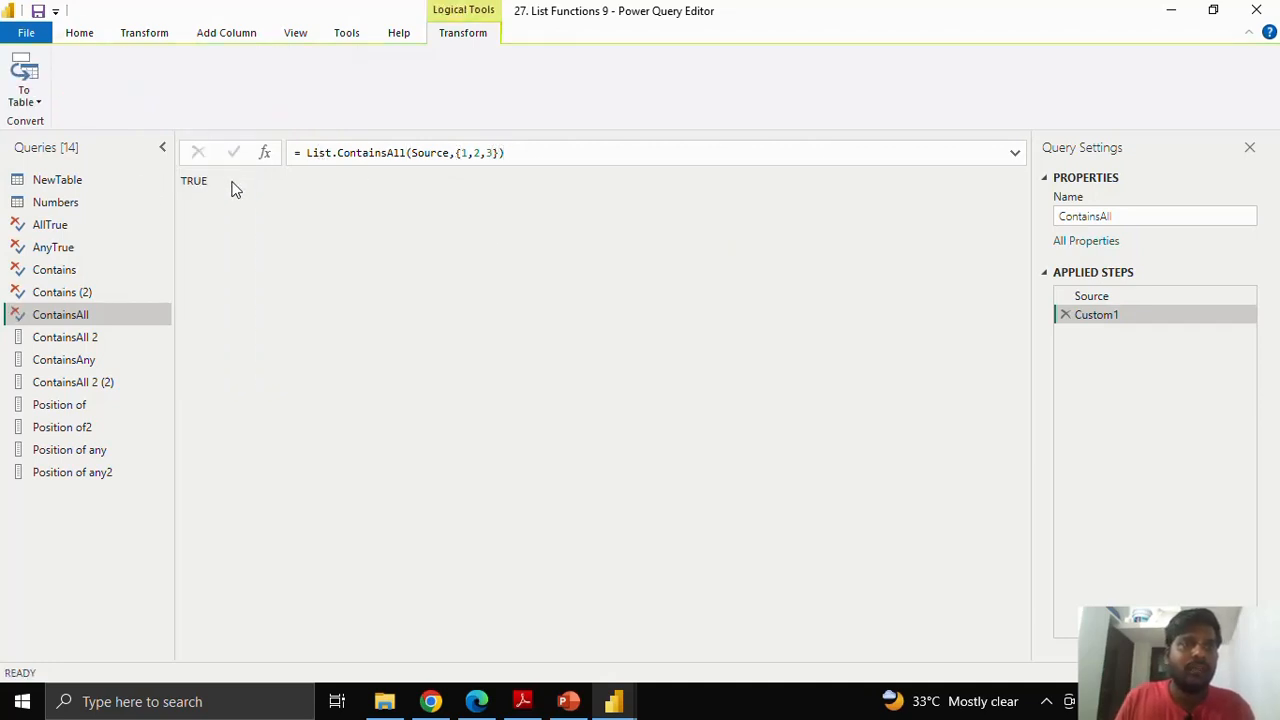
left_click_drag(182, 181, 218, 181)
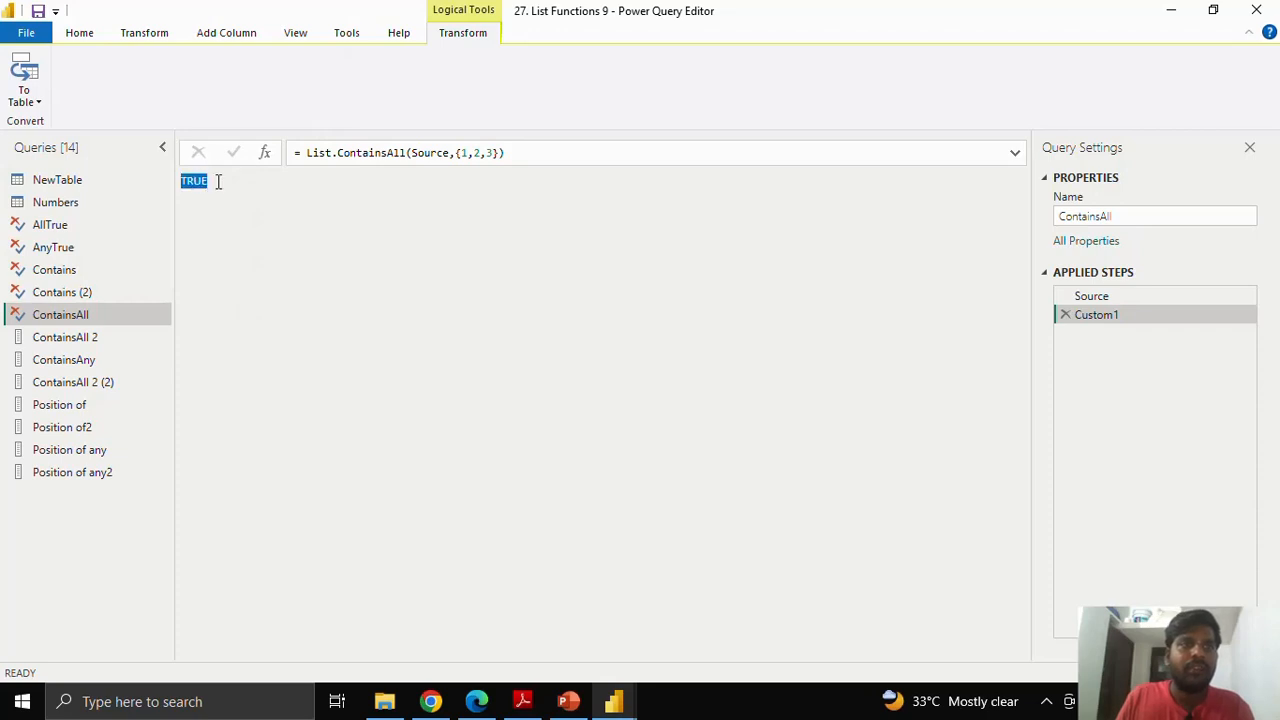
- Change the last value in the ContainsAll query's comparison list to 33, apply the formula and check the result
left_click(490, 152)
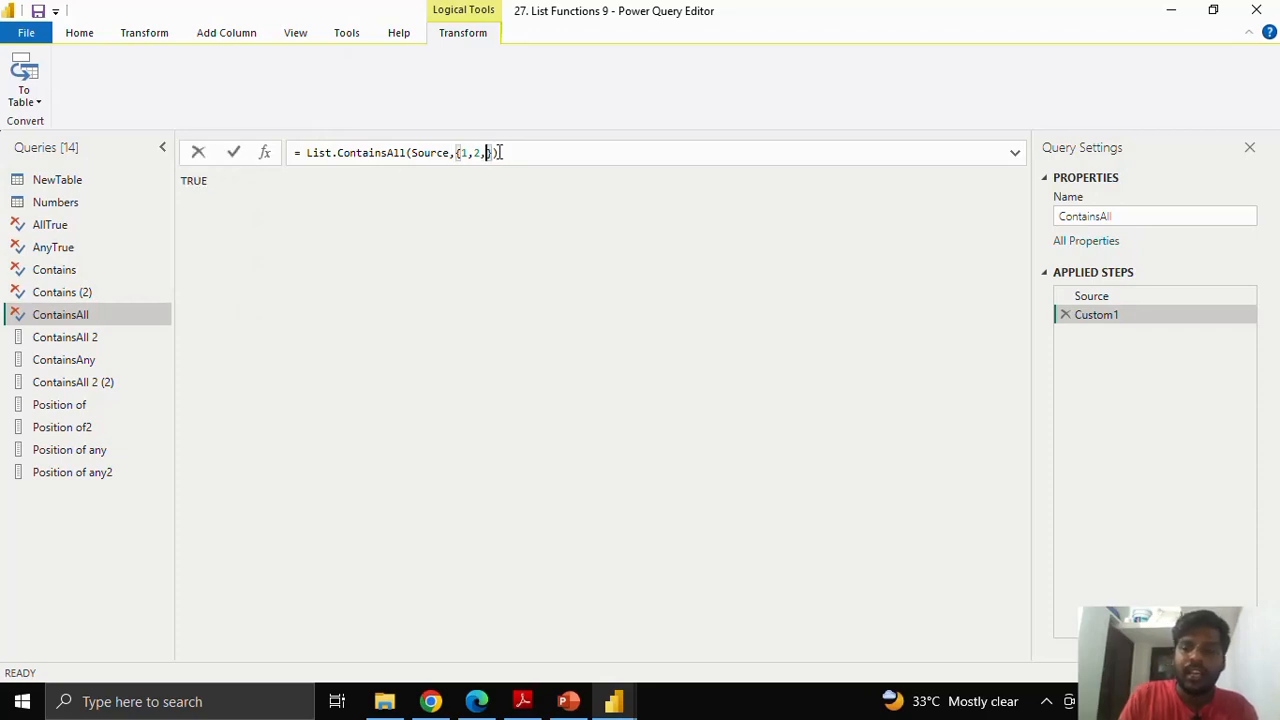
type("33")
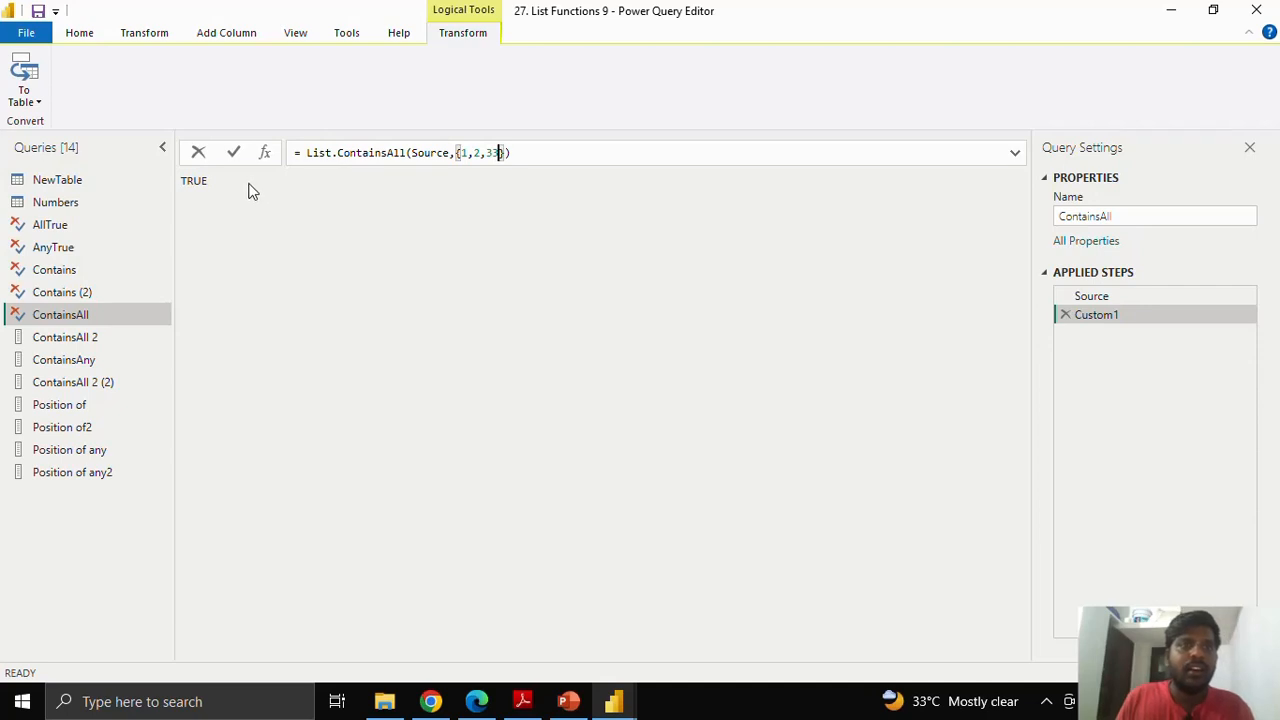
left_click(233, 152)
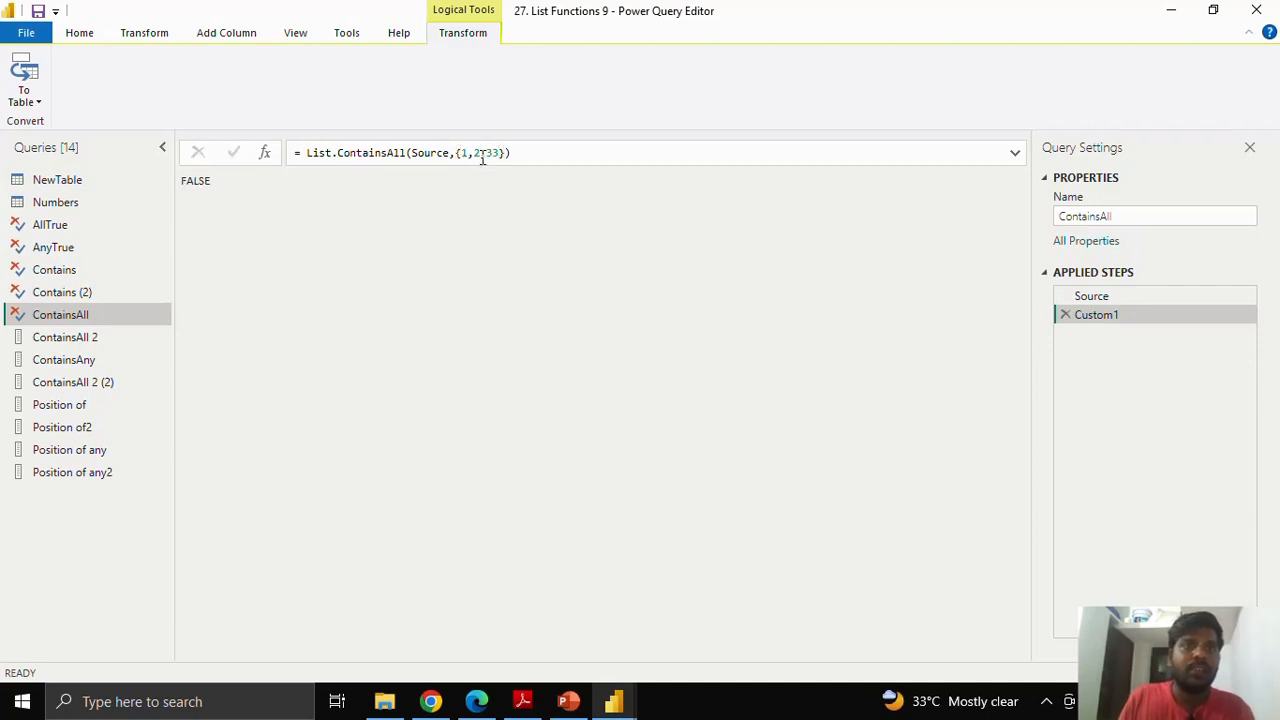
left_click(183, 190)
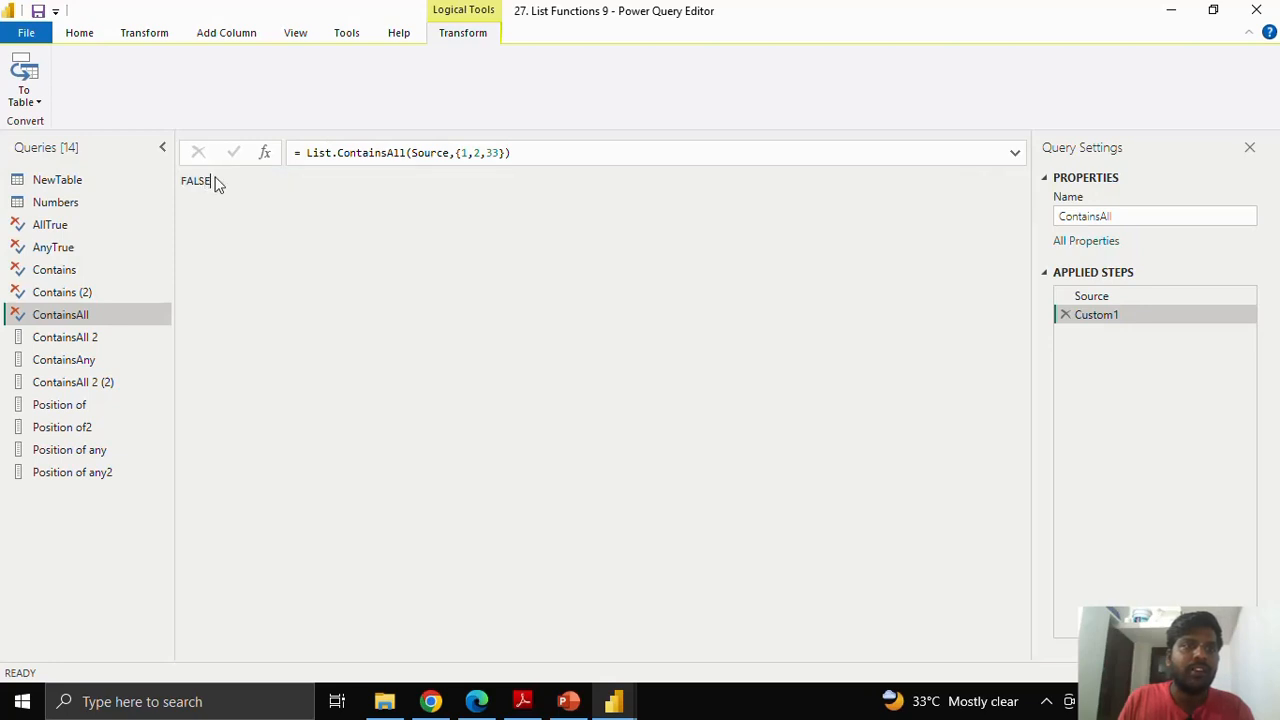
left_click_drag(214, 183, 185, 183)
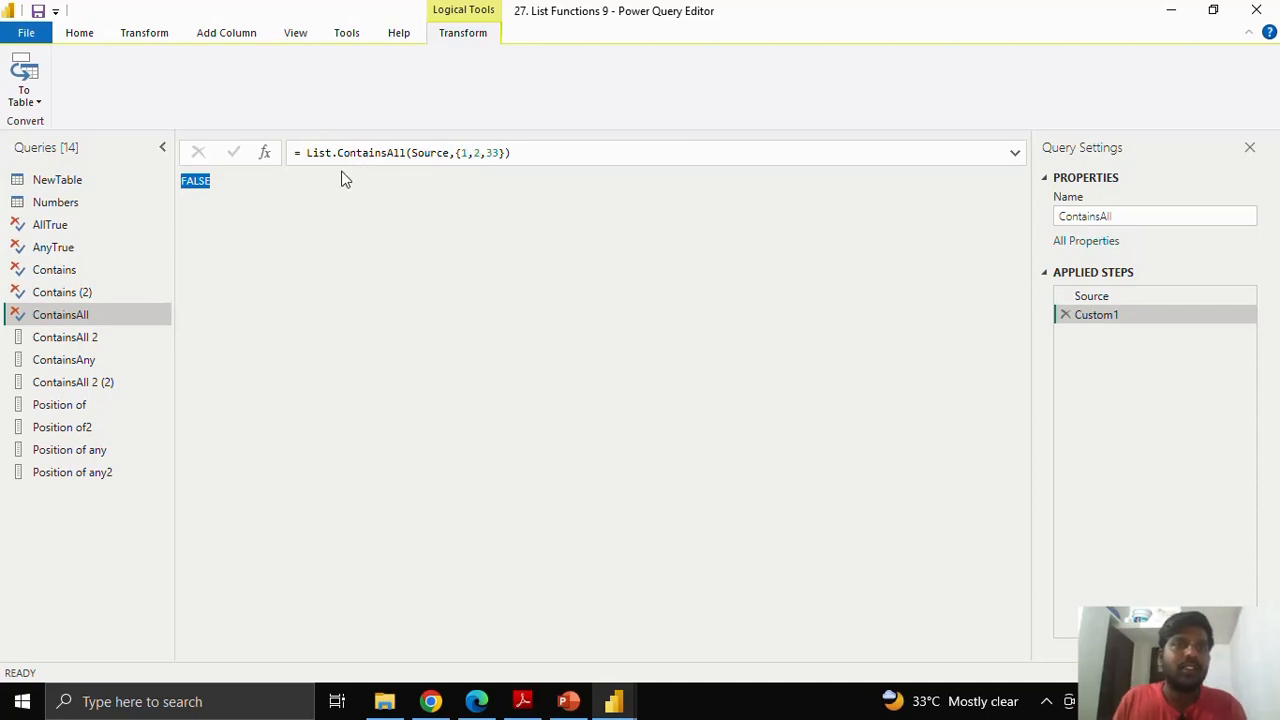
- Add a custom step to the ContainsAll 2 query and replace its Source reference with the List.ContainsAll function
left_click(81, 341)
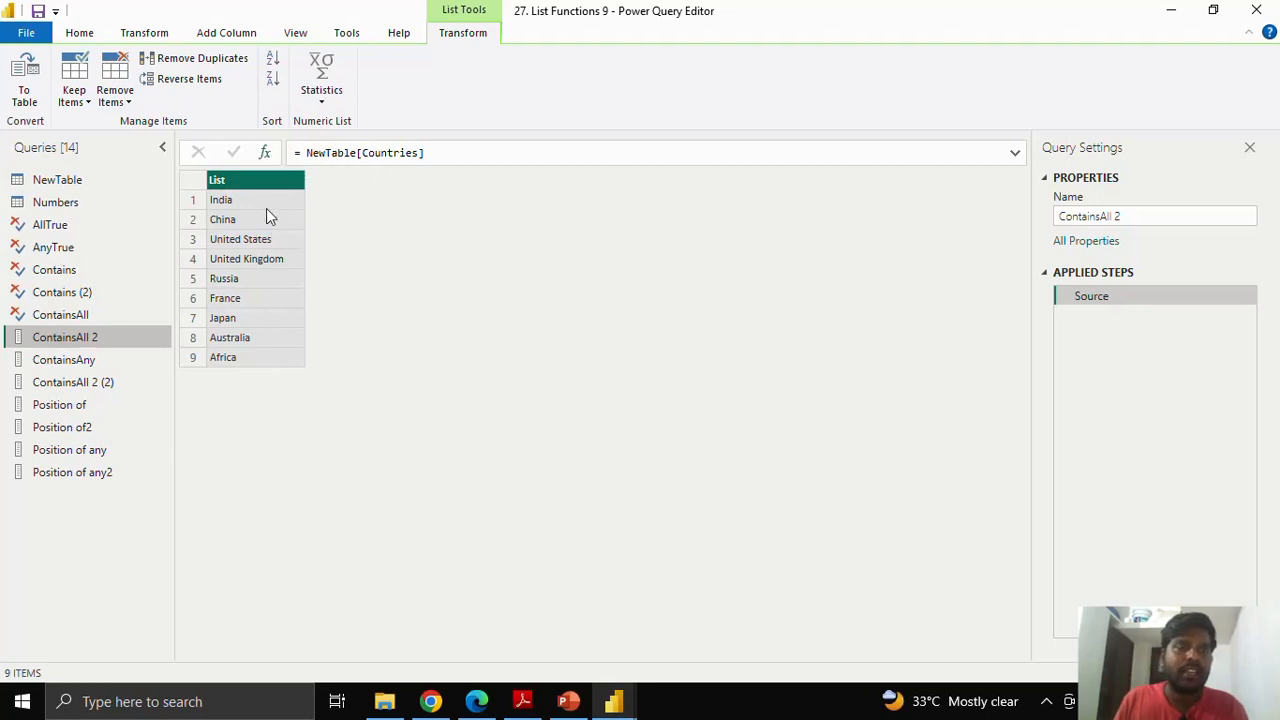
left_click(267, 153)
left_click_drag(350, 153, 306, 156)
type("List.ContainsAll")
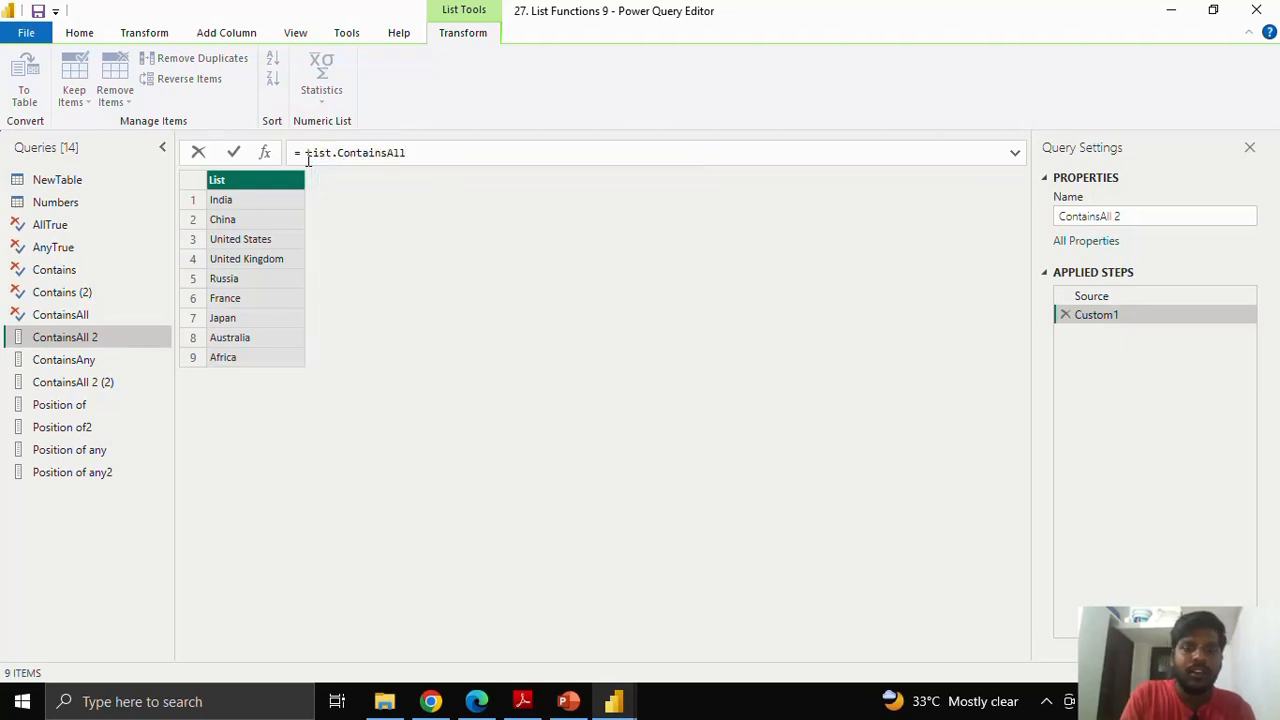
- Give List.ContainsAll in the ContainsAll 2 query the arguments Source and {"India","Japan"}, and apply the formula
type("(So")
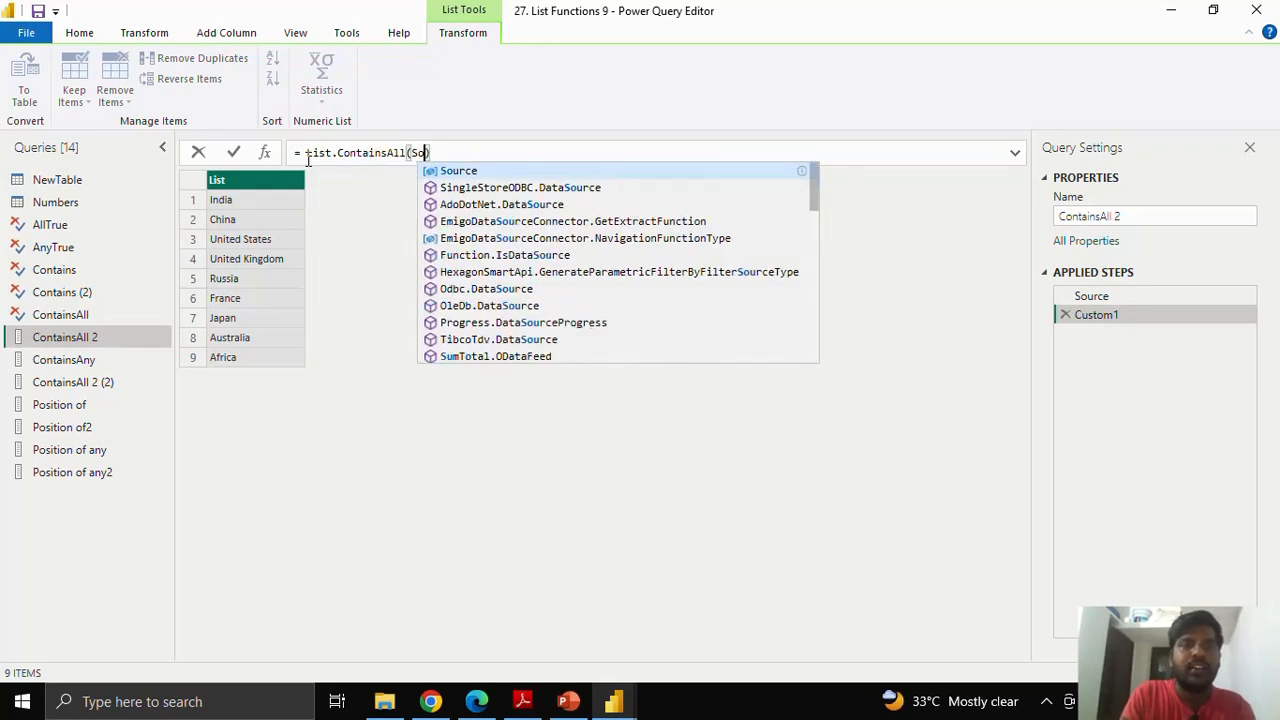
type("urce,")
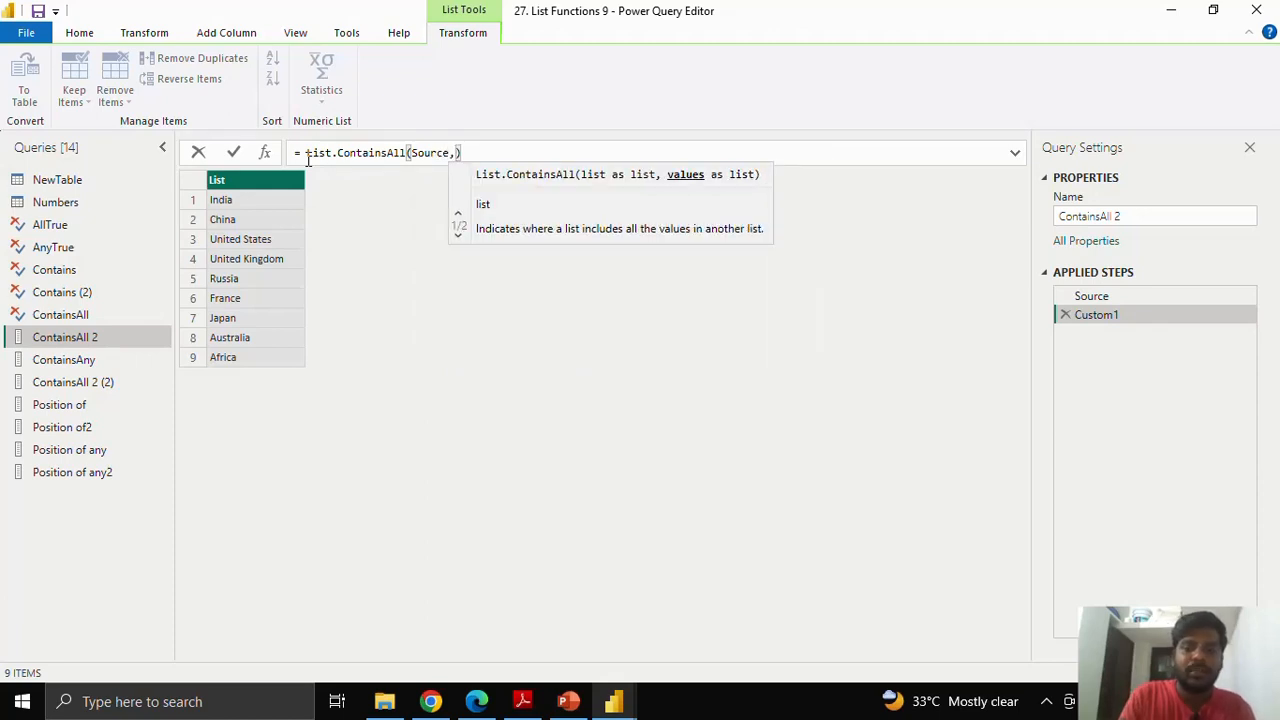
type("{")
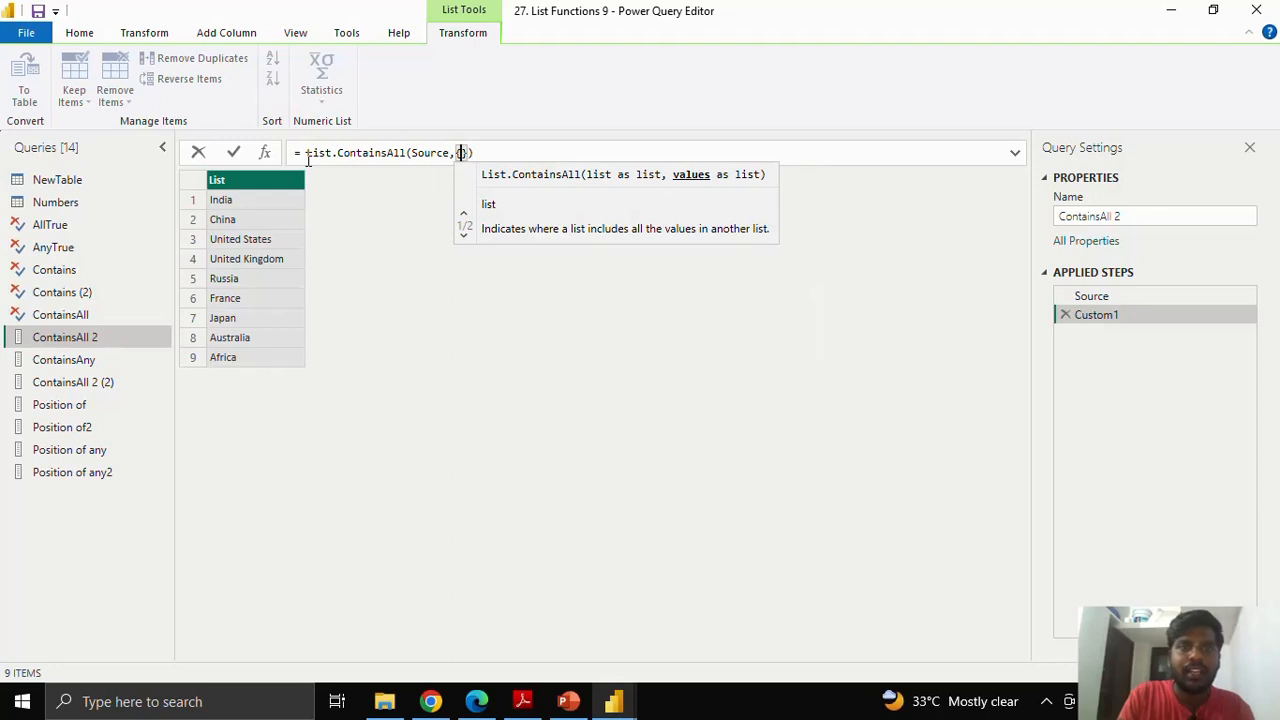
type("\"in")
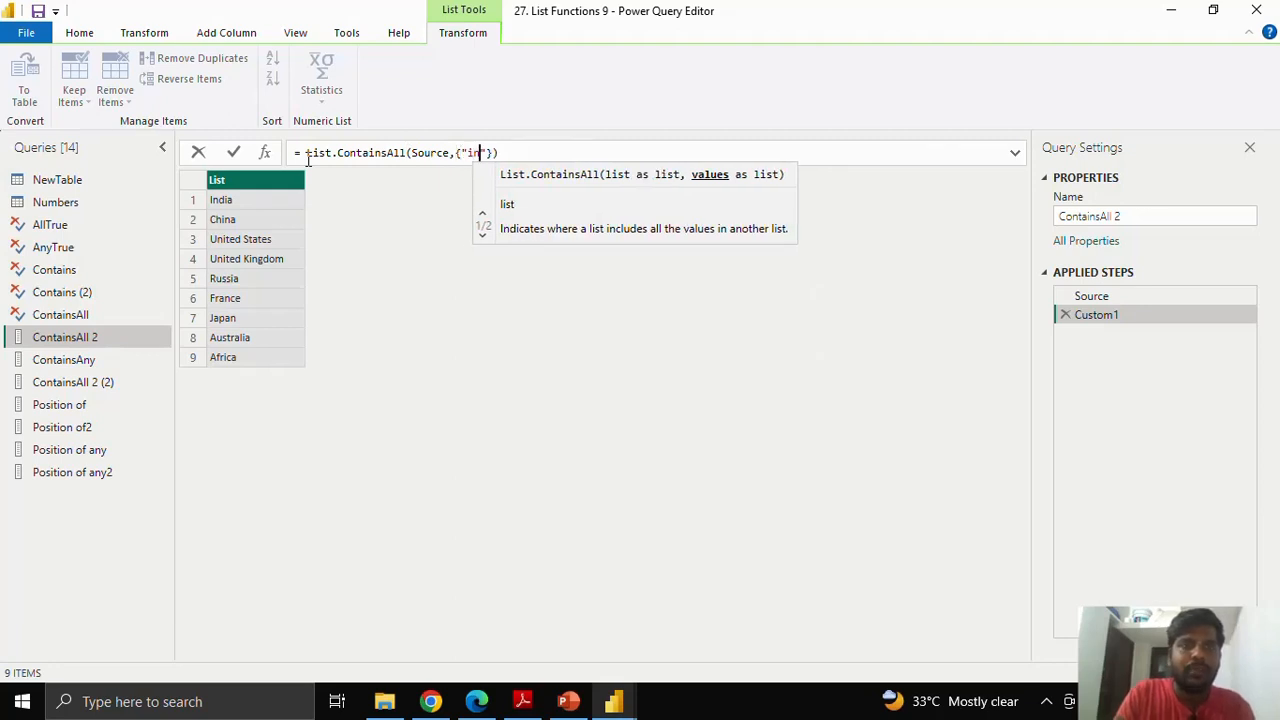
key("BackSpace")
key("BackSpace")
type("India\"")
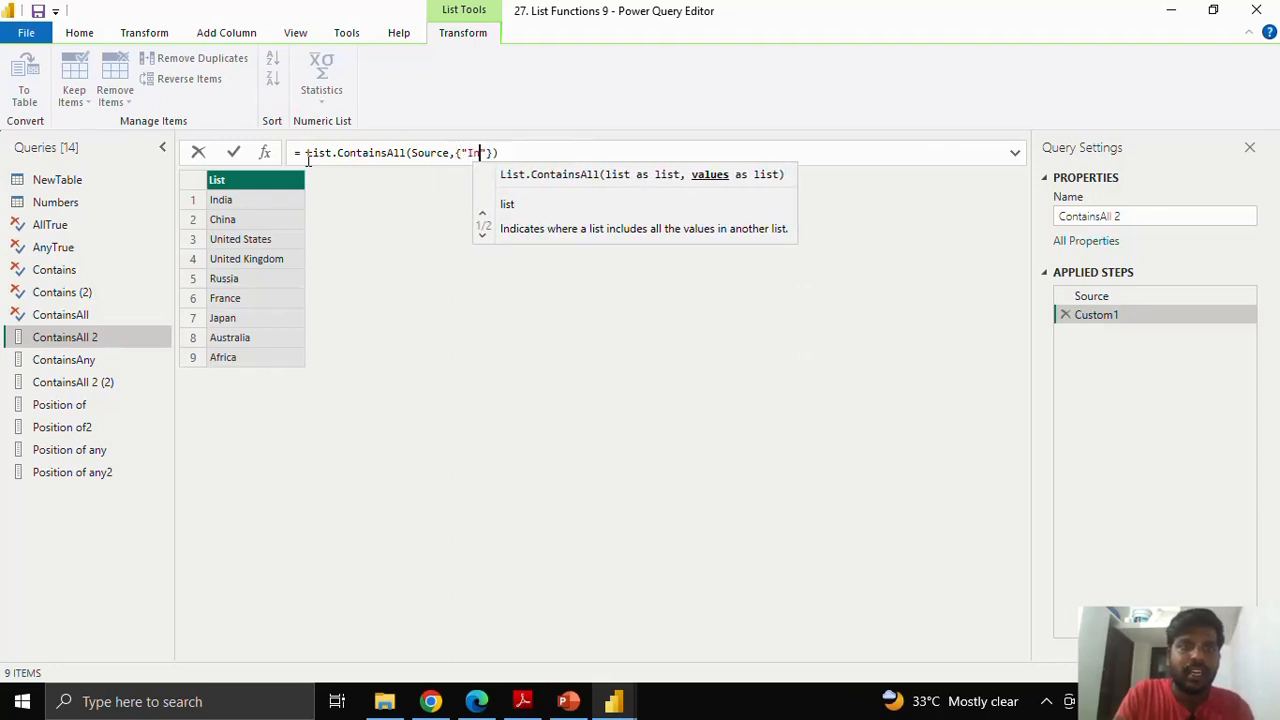
type(",\"")
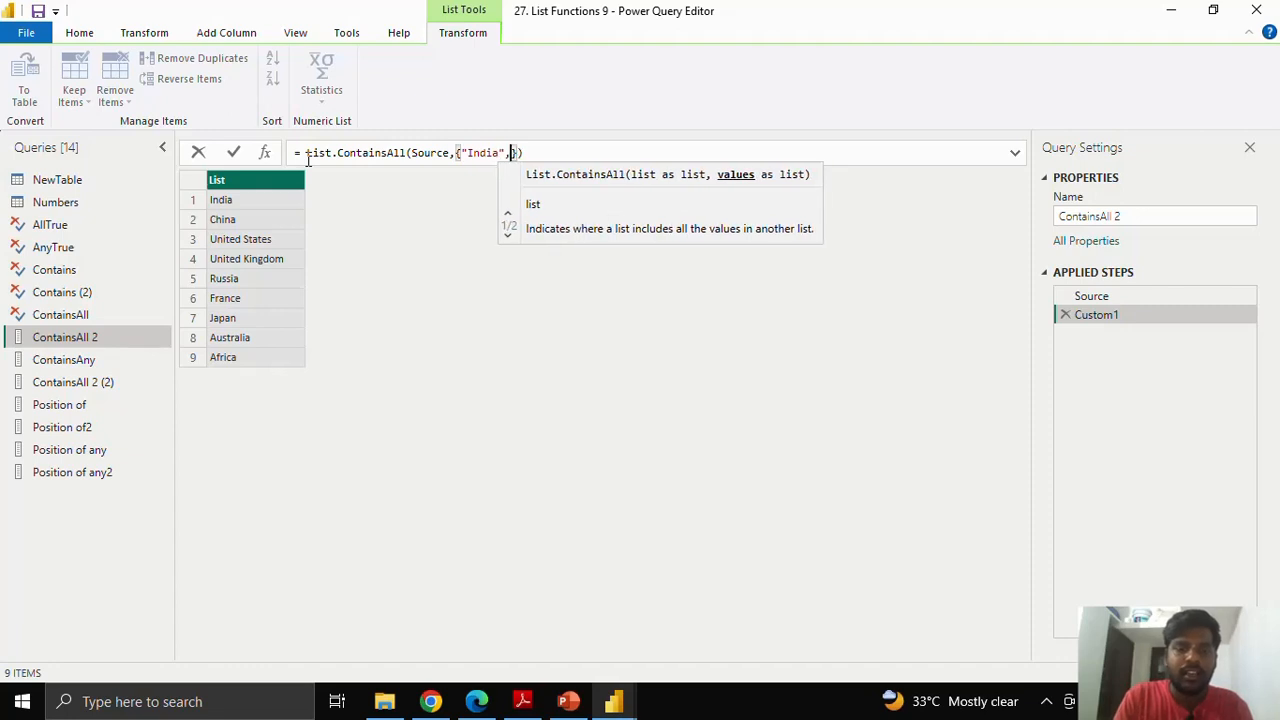
type("Japan")
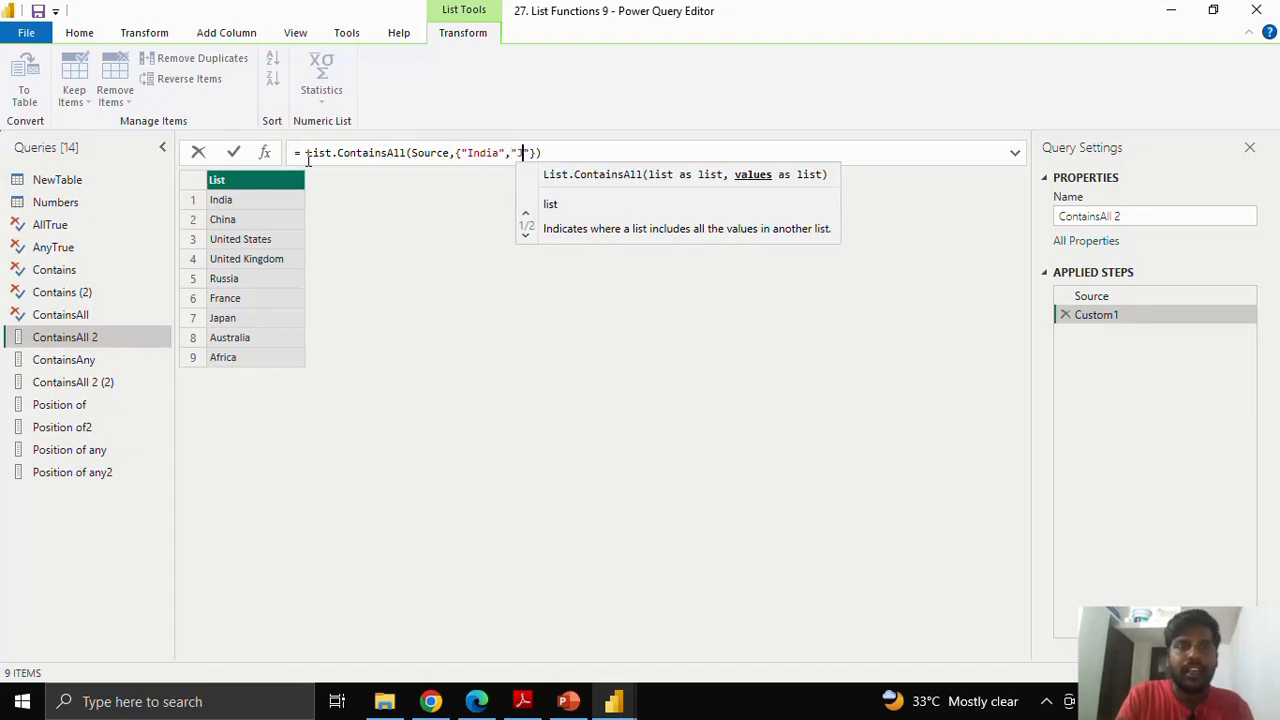
left_click(235, 154)
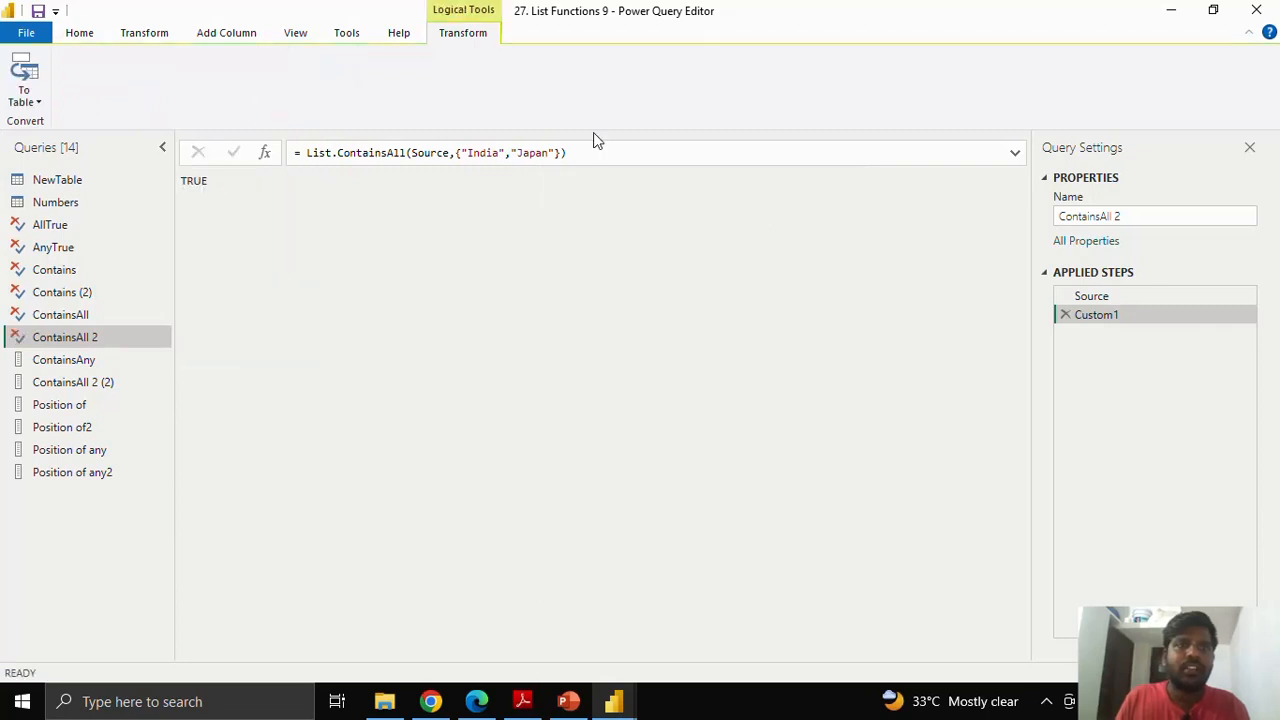
- Change "India" to lowercase "india" in the ContainsAll 2 query's comparison list, apply the formula and check the result
left_click(475, 153)
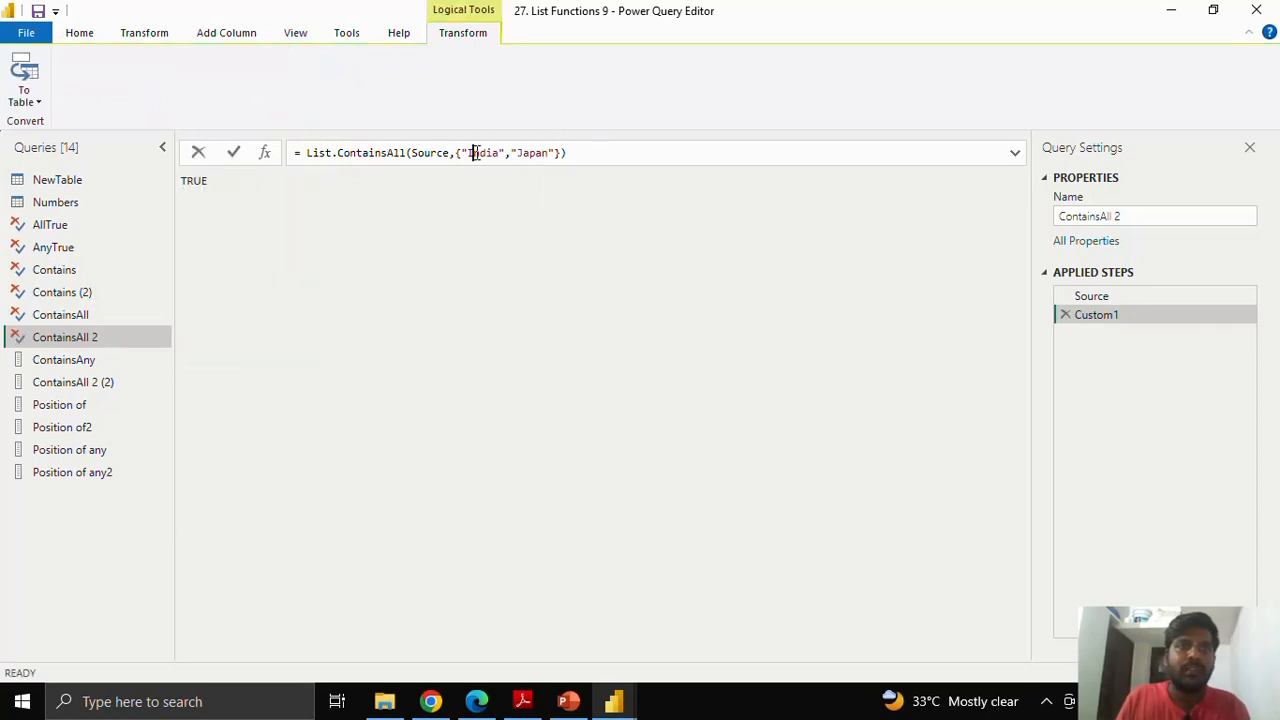
key("BackSpace")
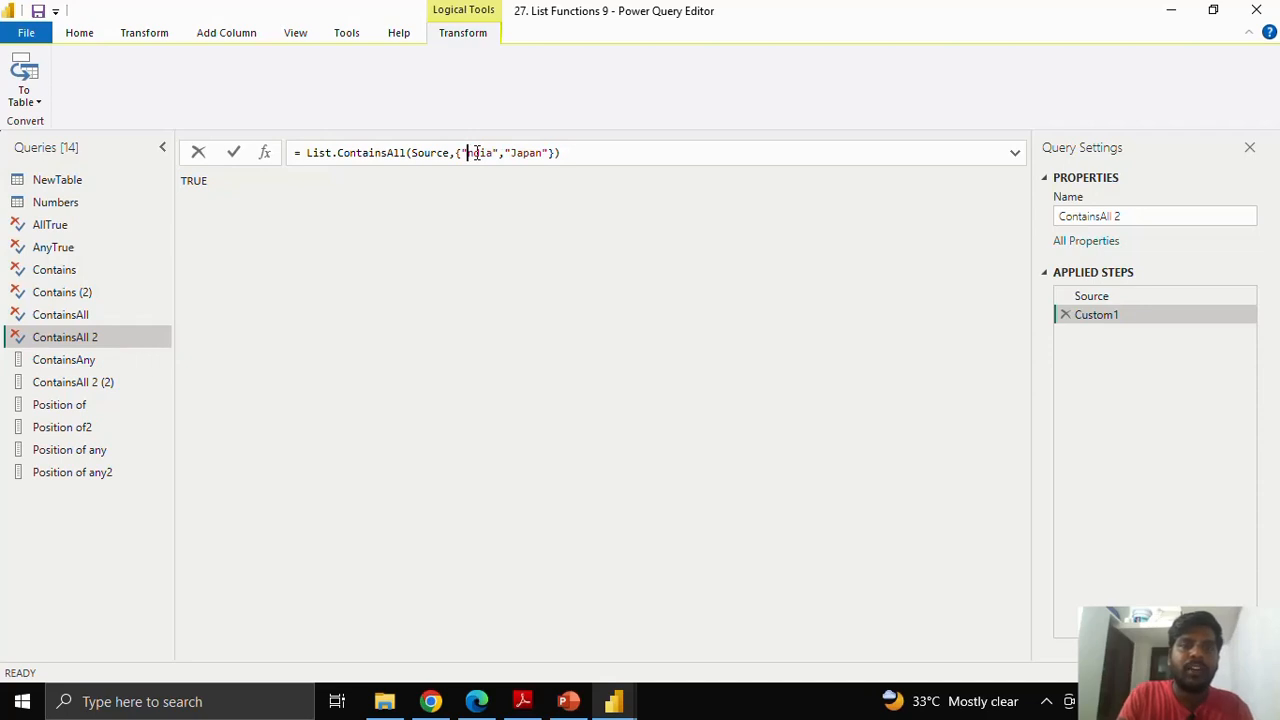
type("I")
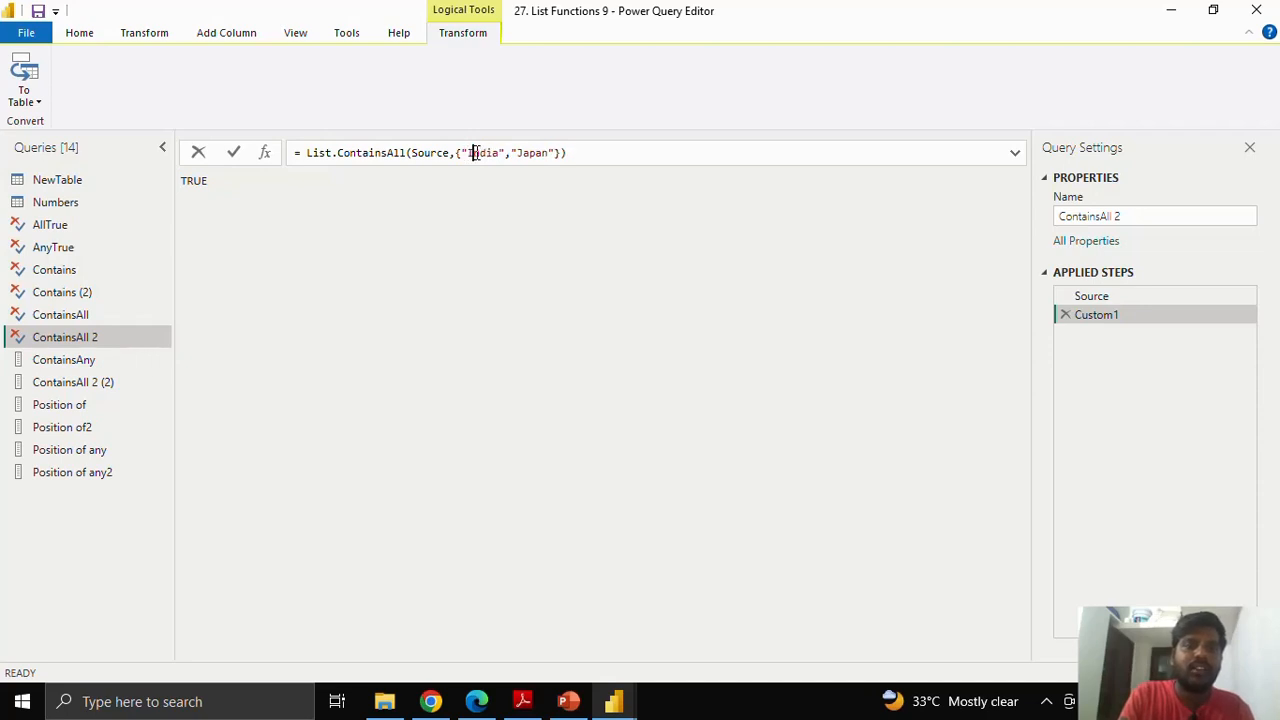
key("BackSpace")
type("i")
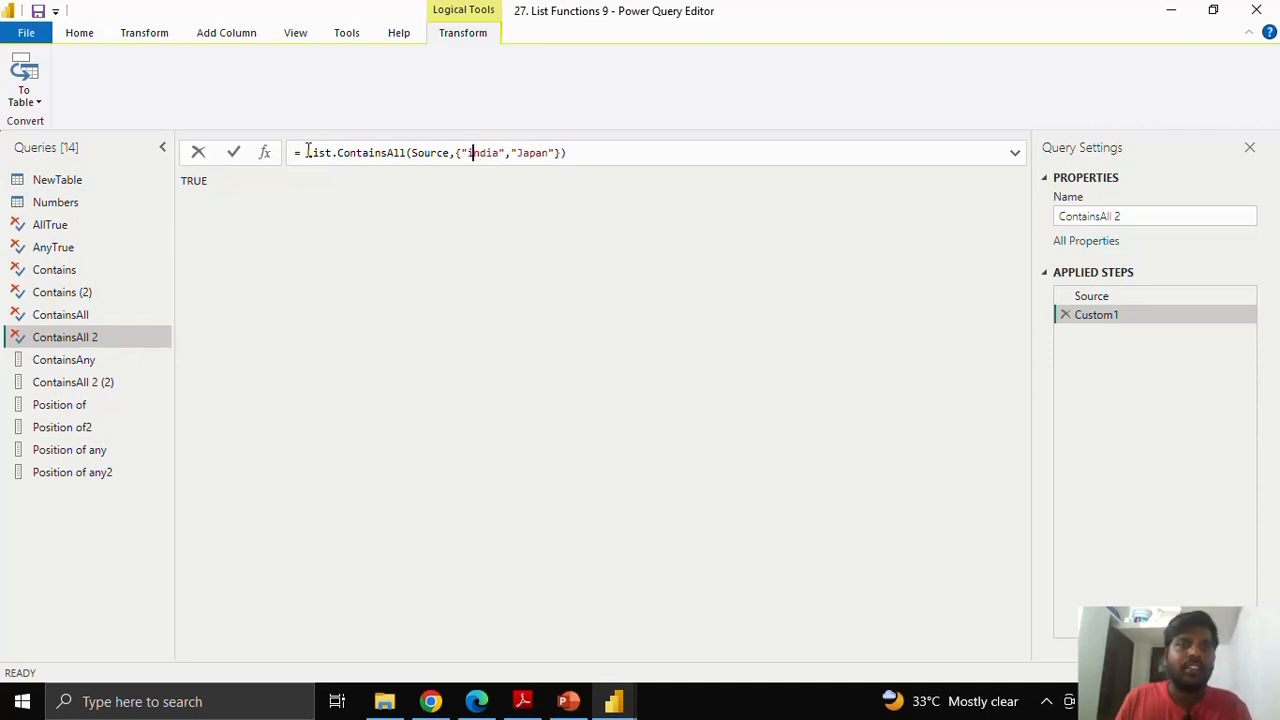
left_click(234, 153)
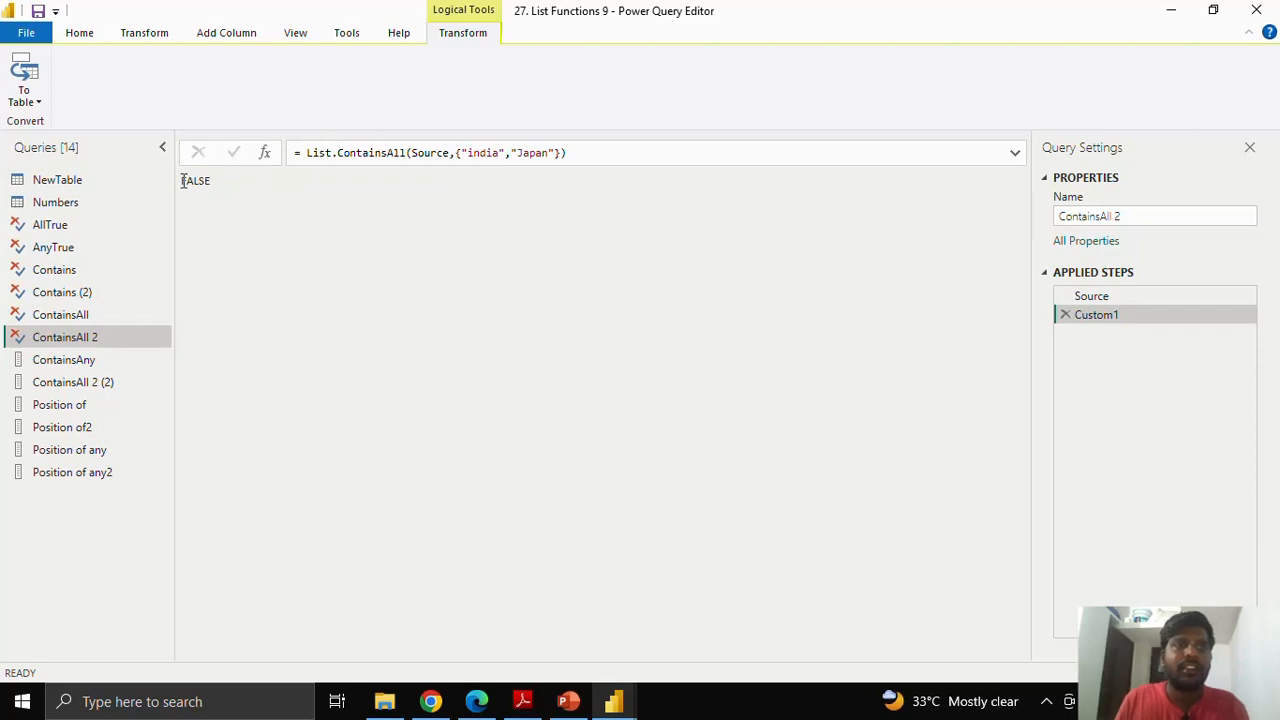
left_click_drag(182, 180, 213, 181)
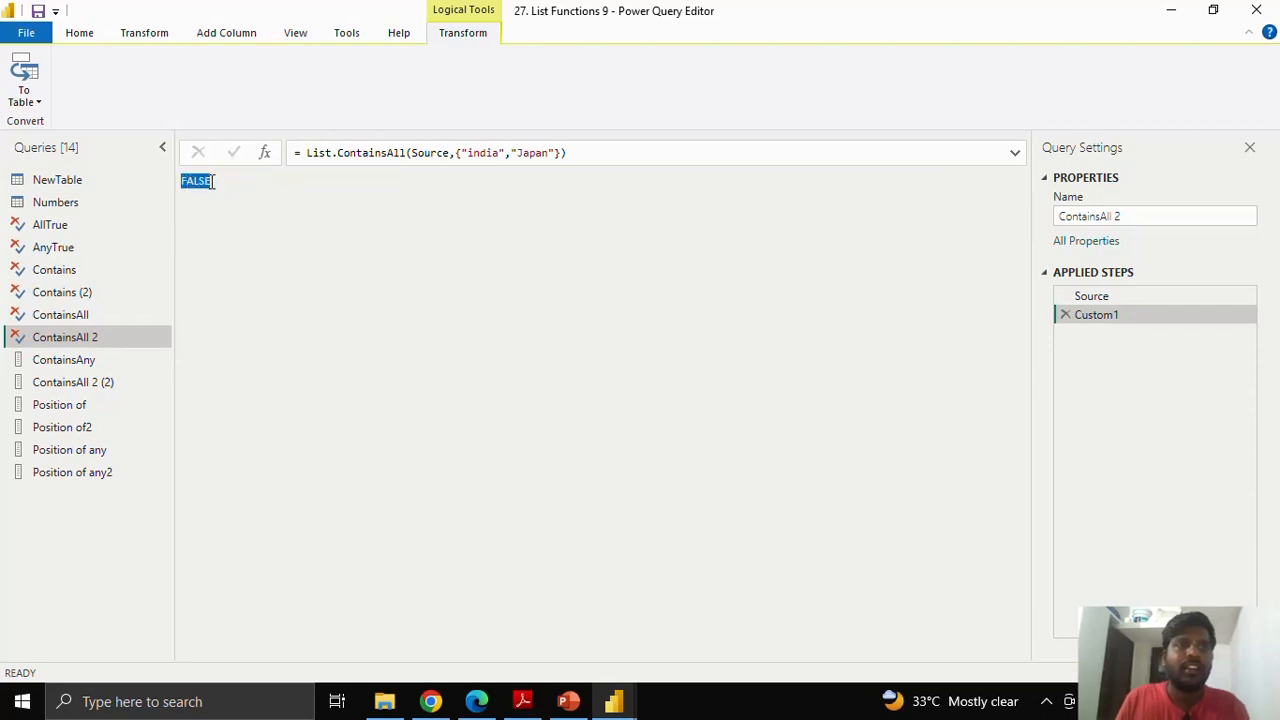
- Set the ContainsAll 2 query's comparison list to {"India","Canada"} and apply the formula
left_click(473, 153)
key("BackSpace")
type("I")
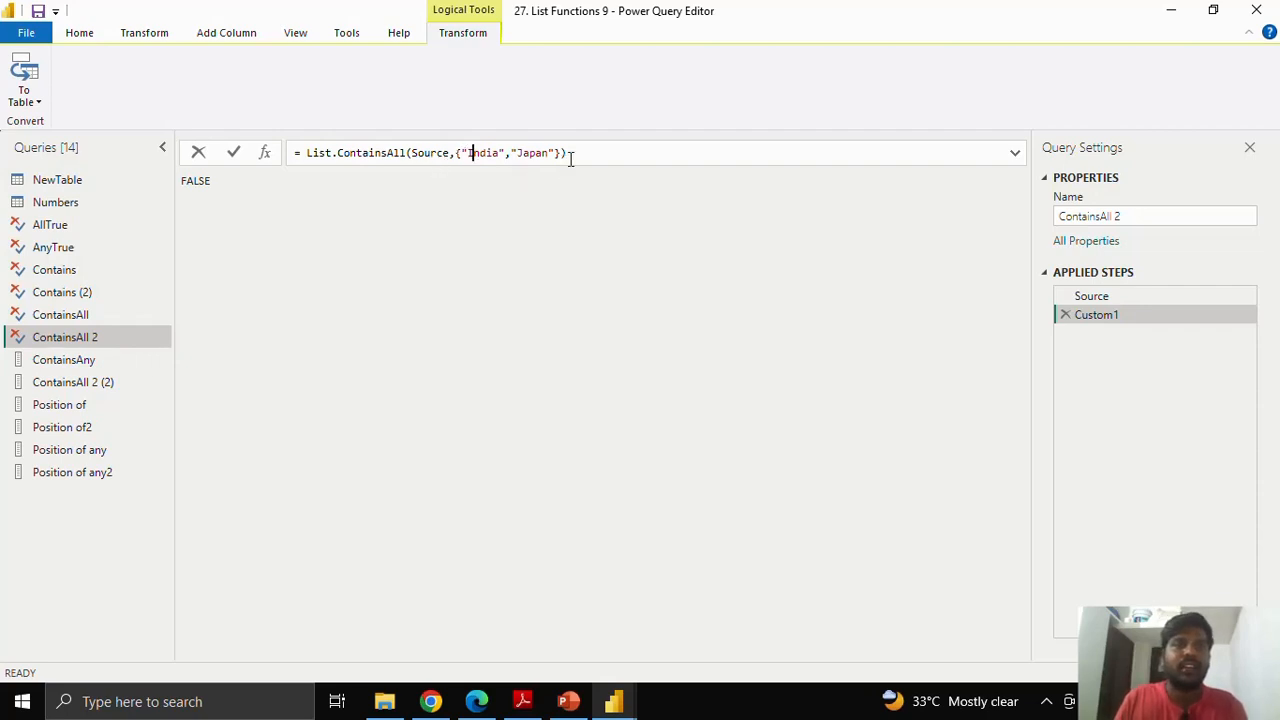
left_click(519, 152)
left_click_drag(519, 152, 549, 152)
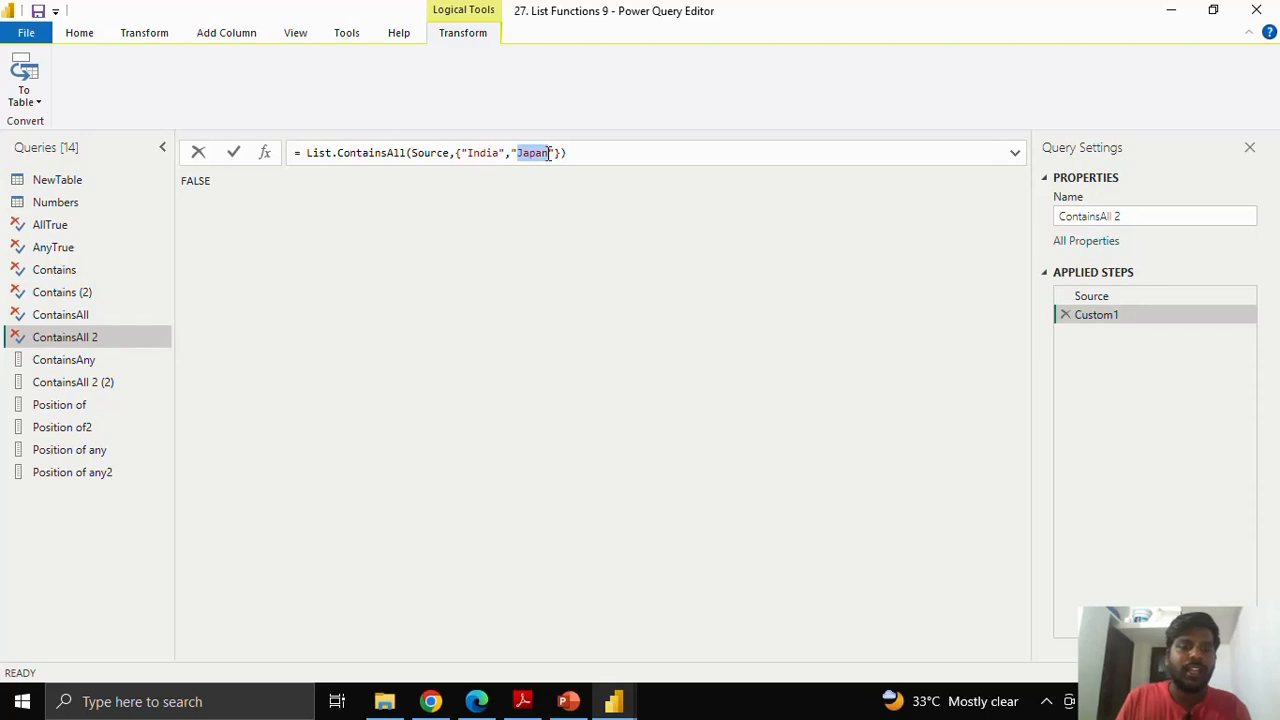
type("Canada")
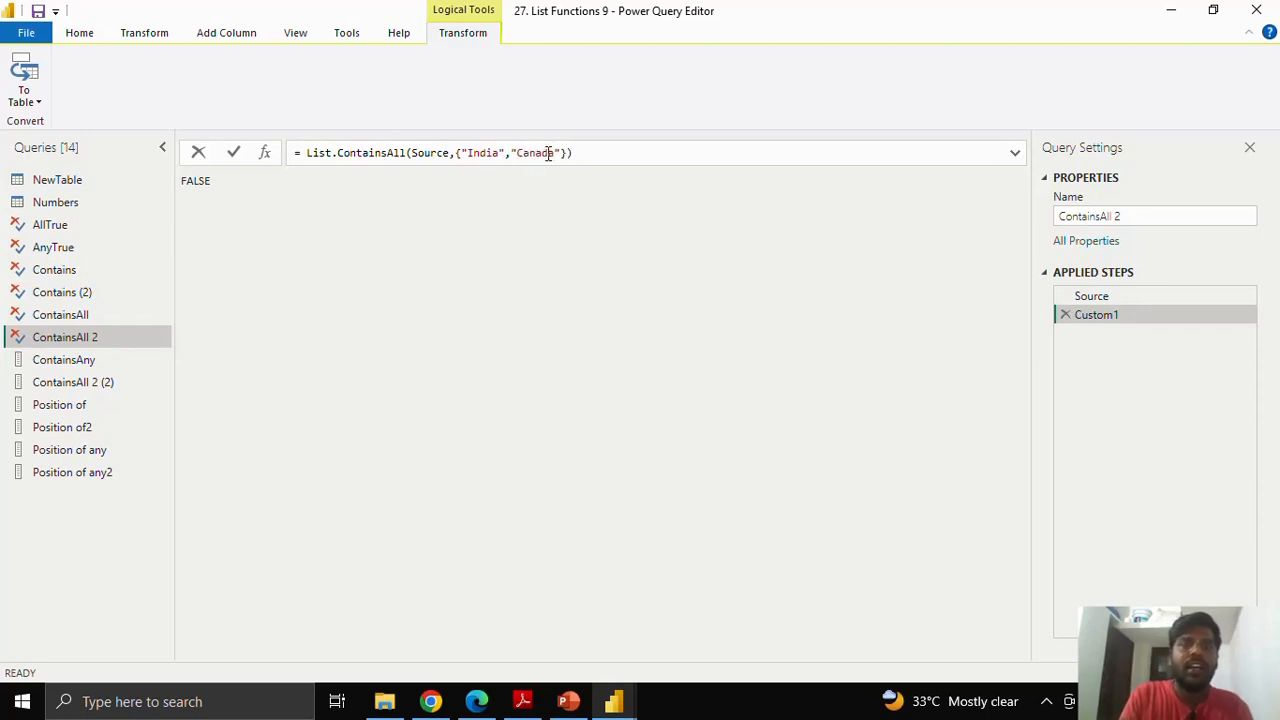
key("Return")
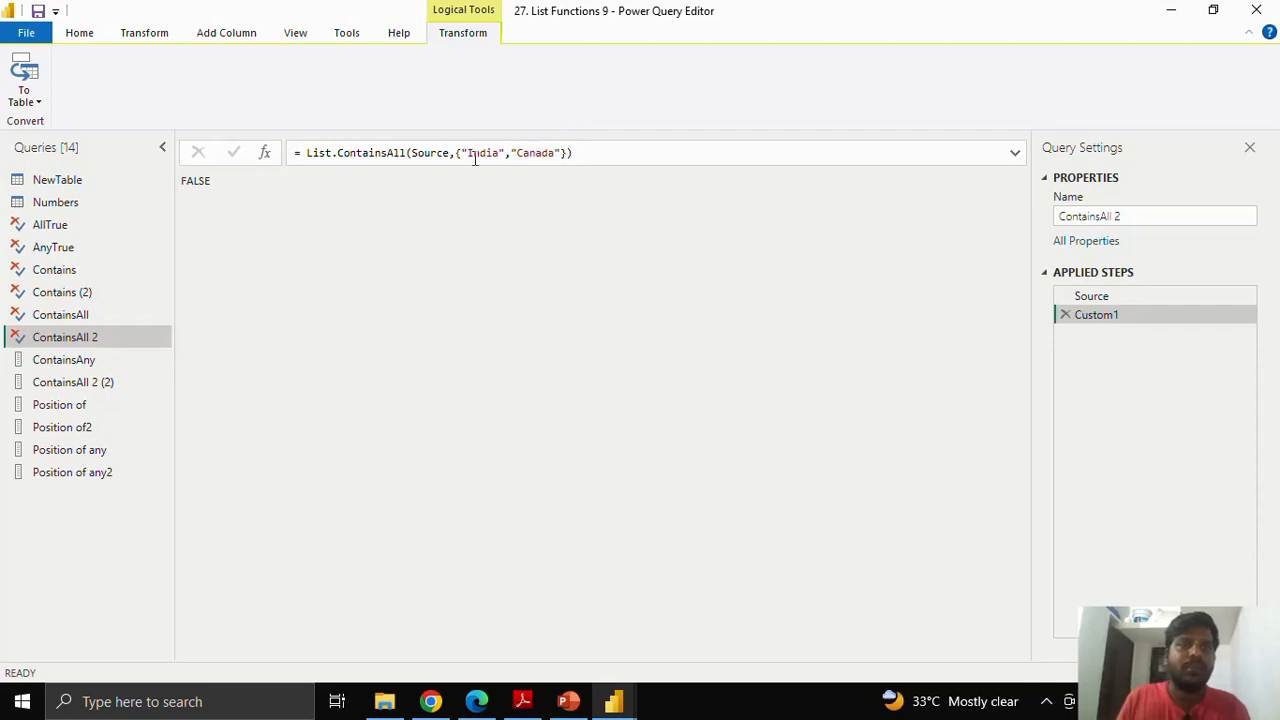
- Add a custom step to the ContainsAny query and replace its Source reference with the List.ContainsAny function
left_click(104, 359)
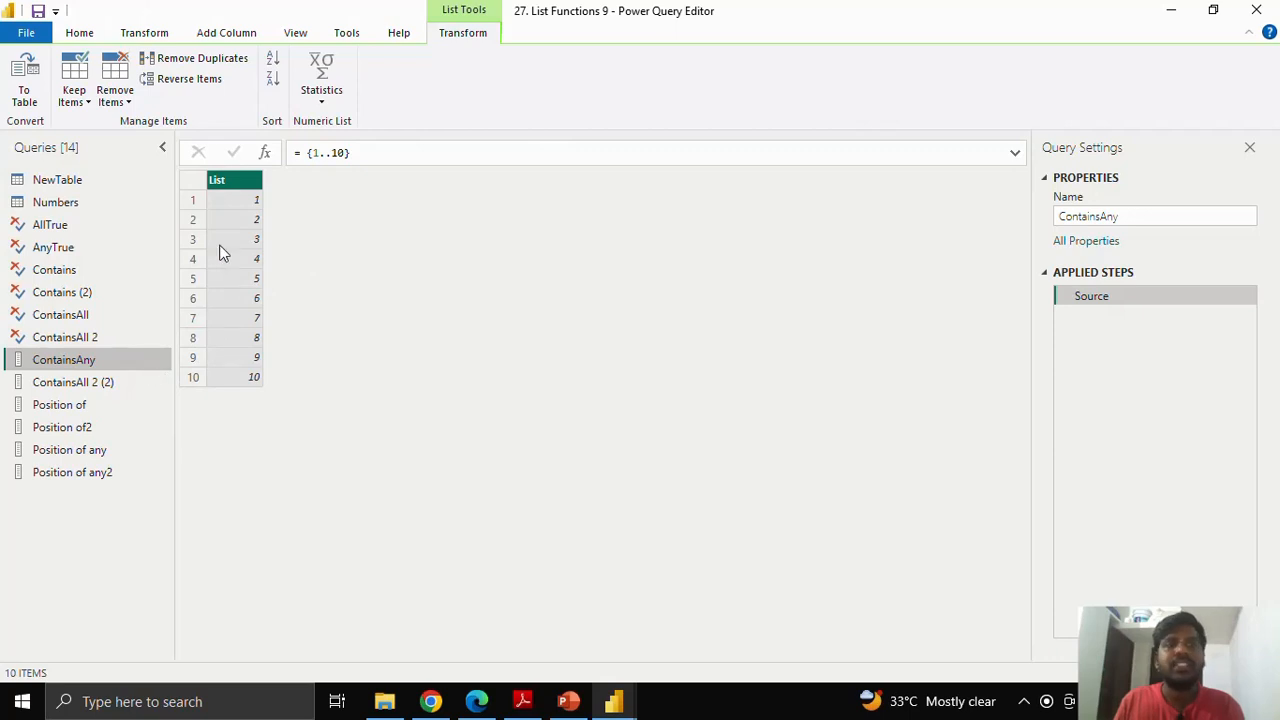
left_click(264, 152)
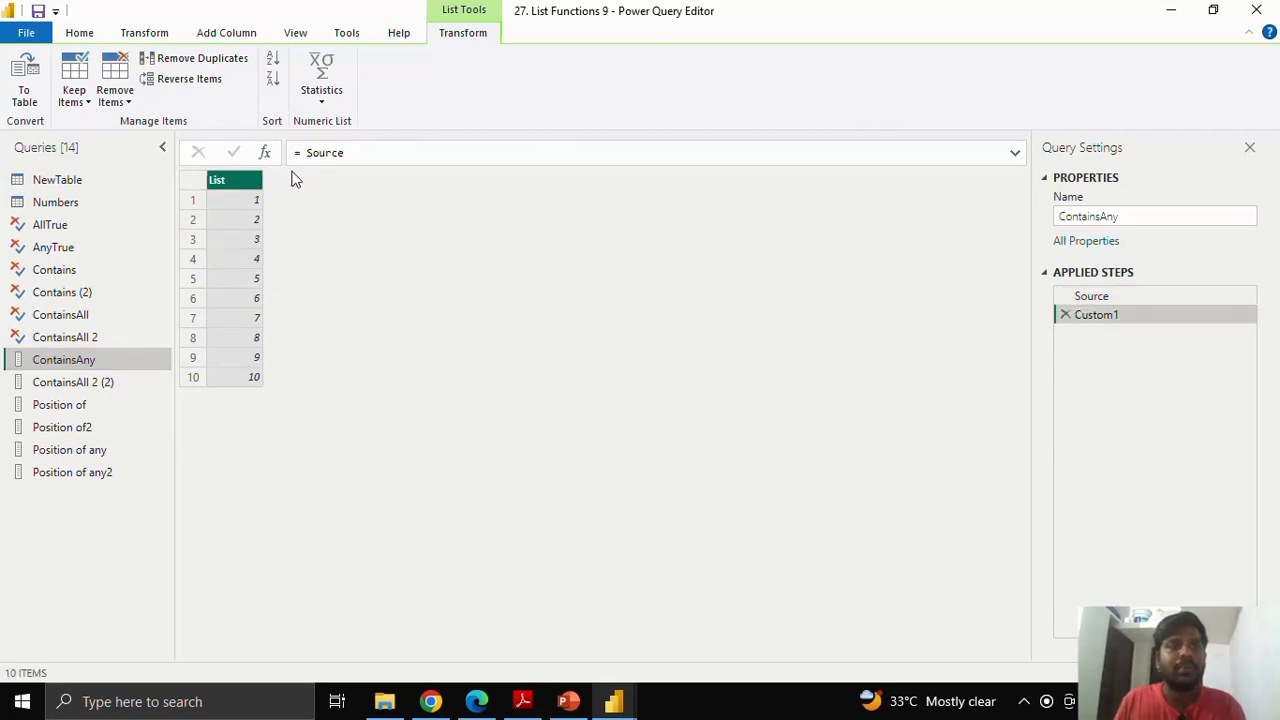
left_click_drag(306, 152, 363, 151)
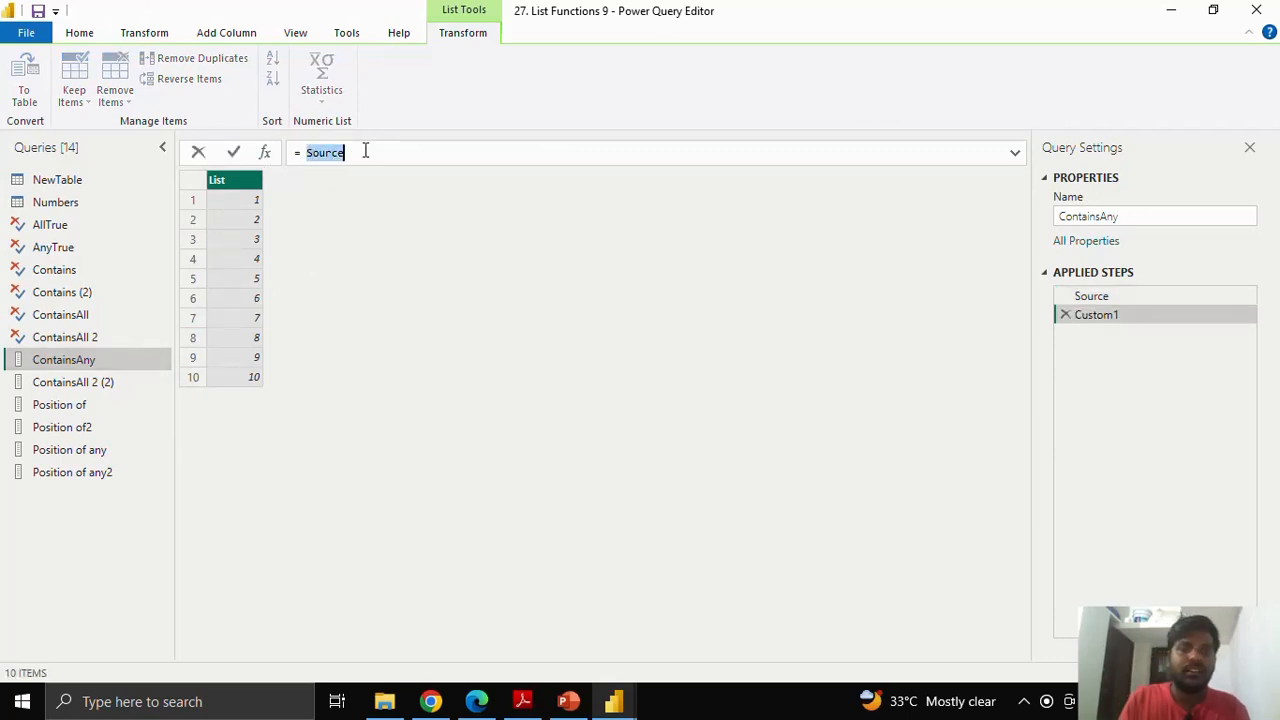
key("BackSpace")
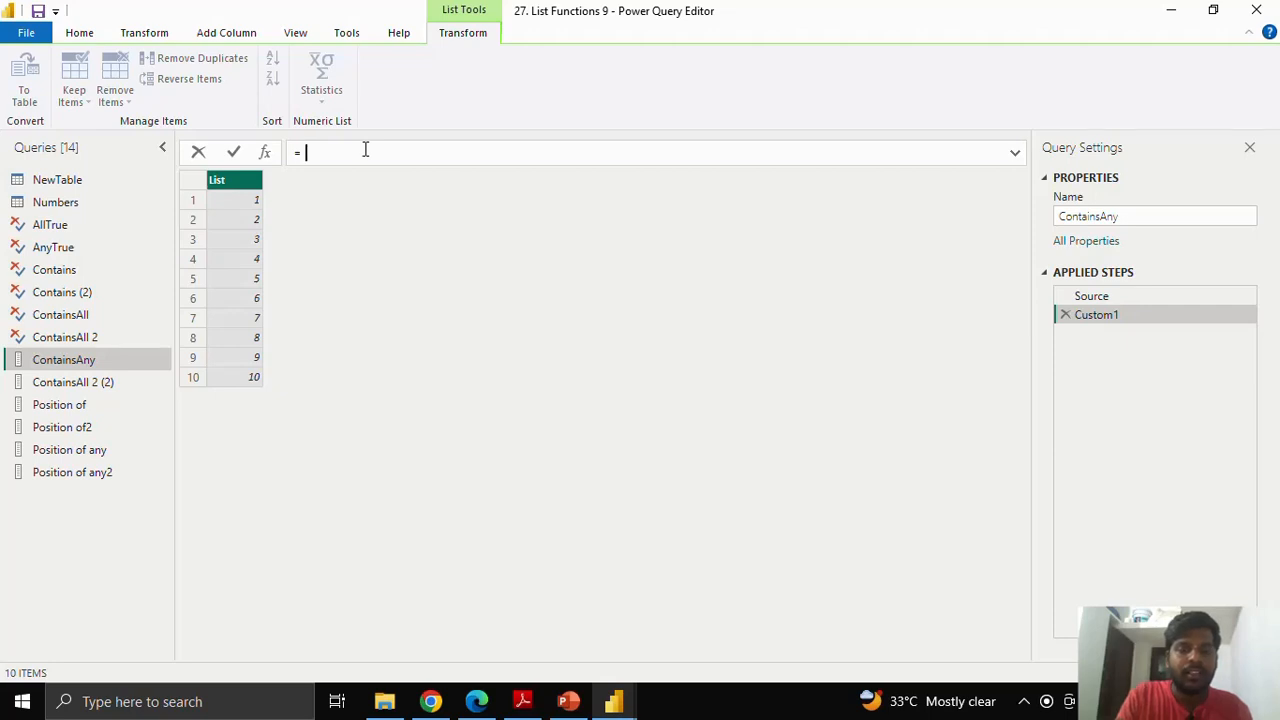
type(".COnt")
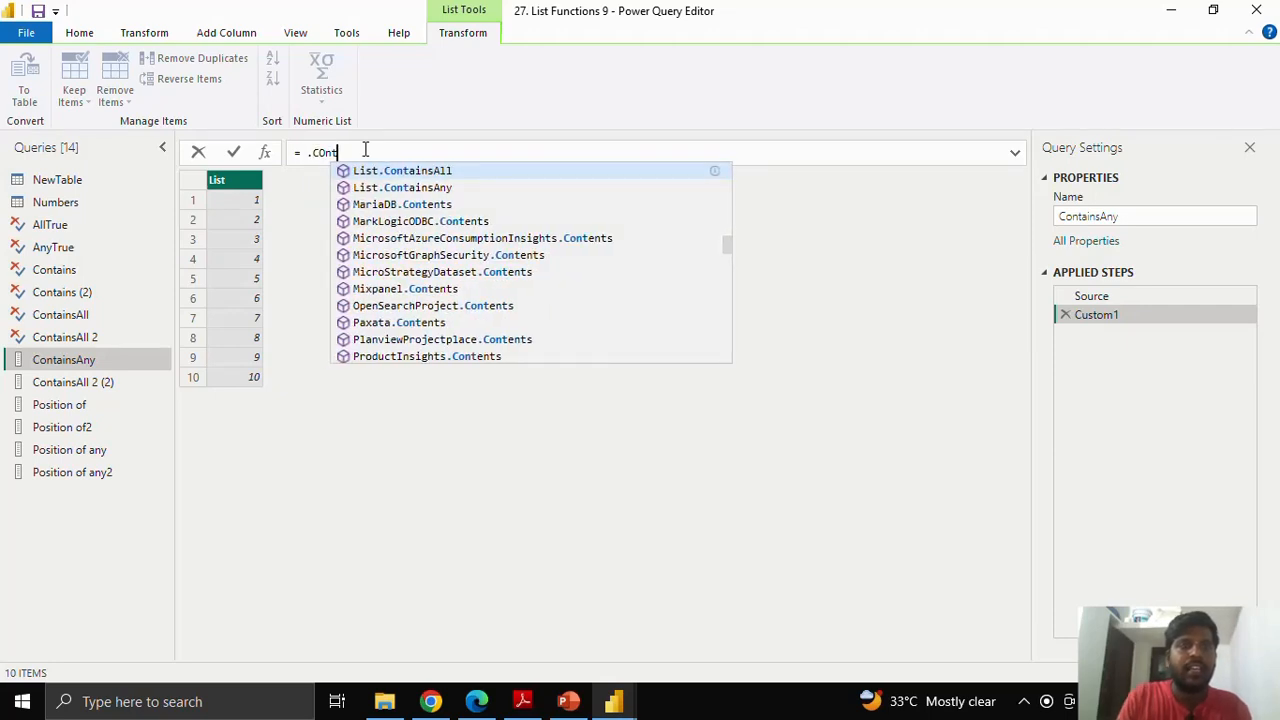
key("Down")
key("Tab")
type("(")
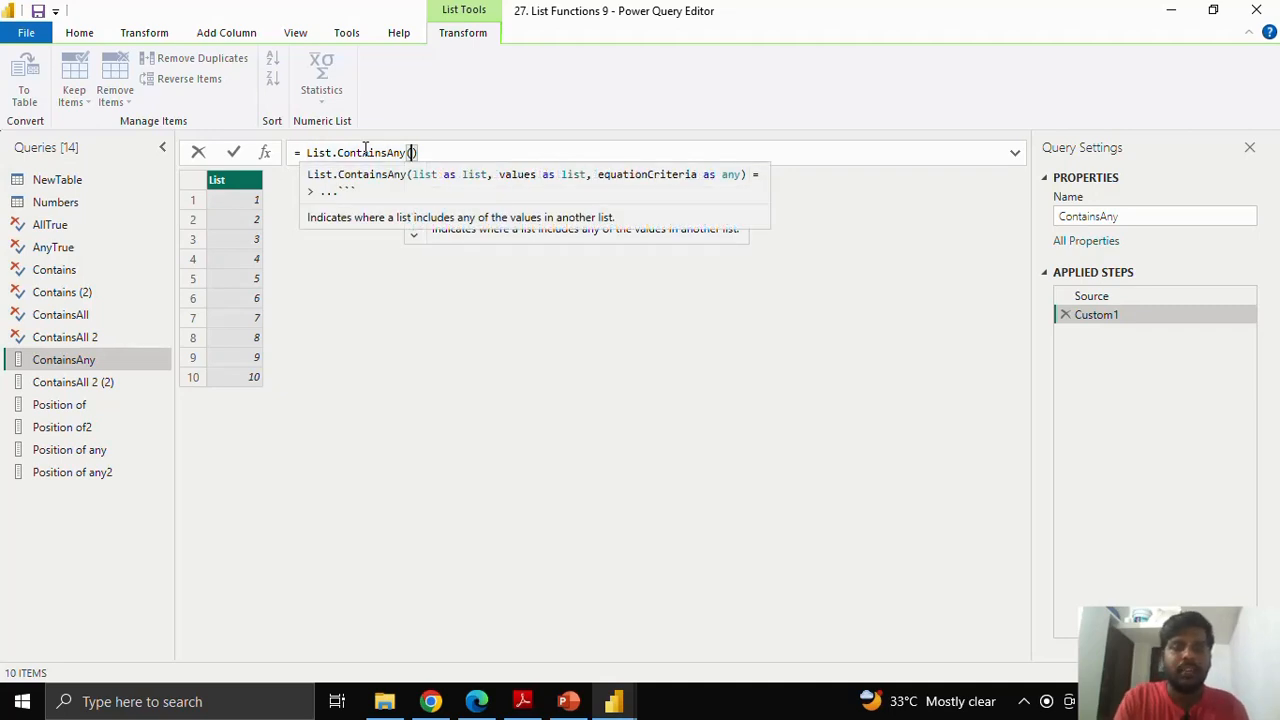
- Give List.ContainsAny in the ContainsAny query the arguments Source and {1,2,3}, and apply the formula
type("Source,")
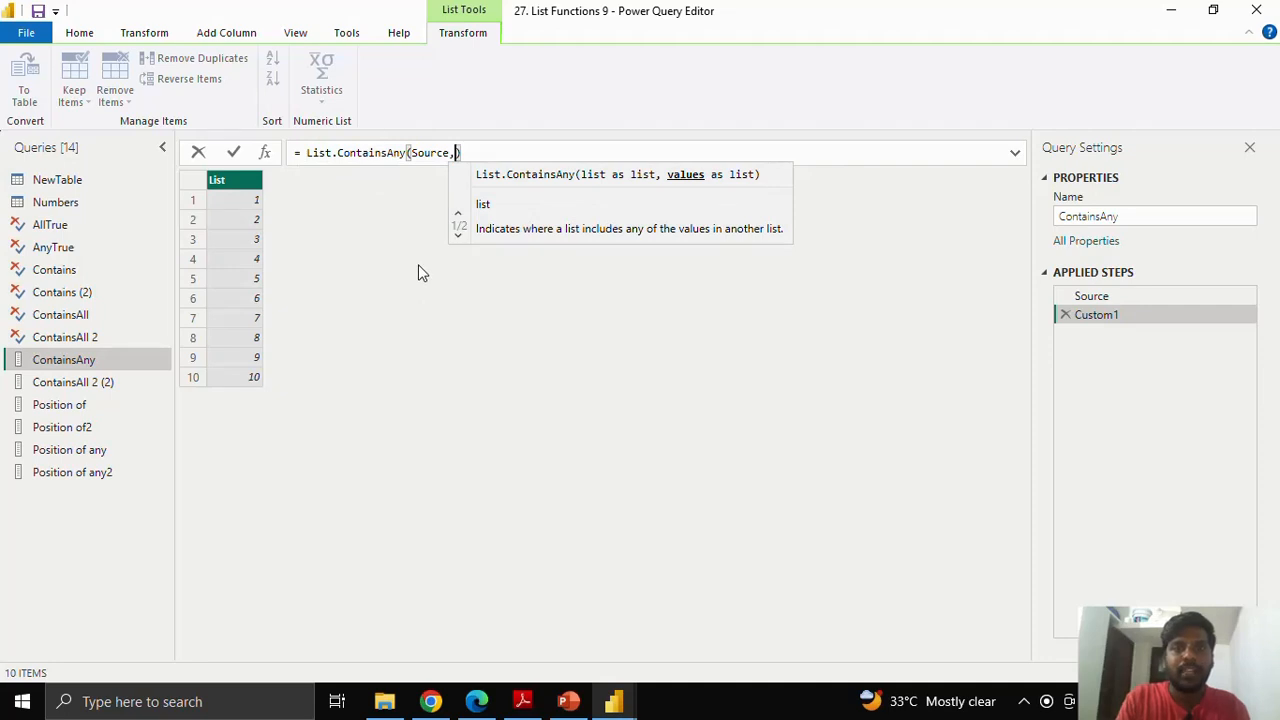
type("{")
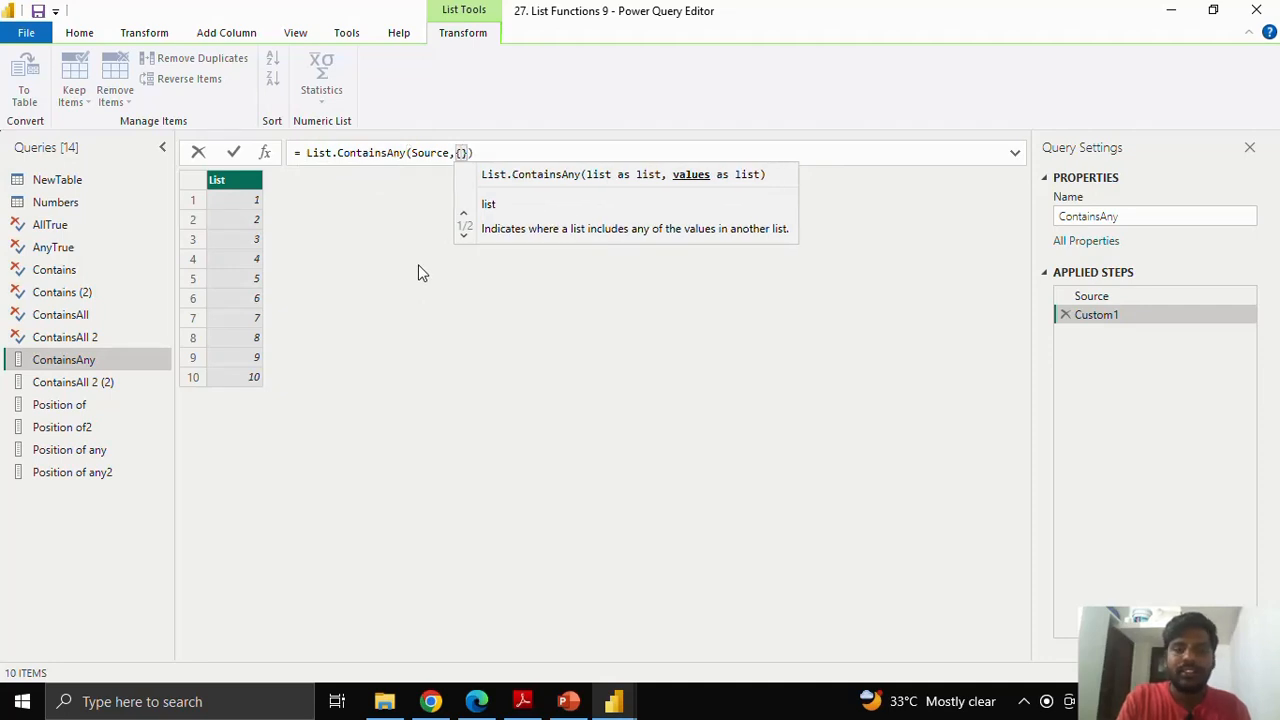
type("1,2")
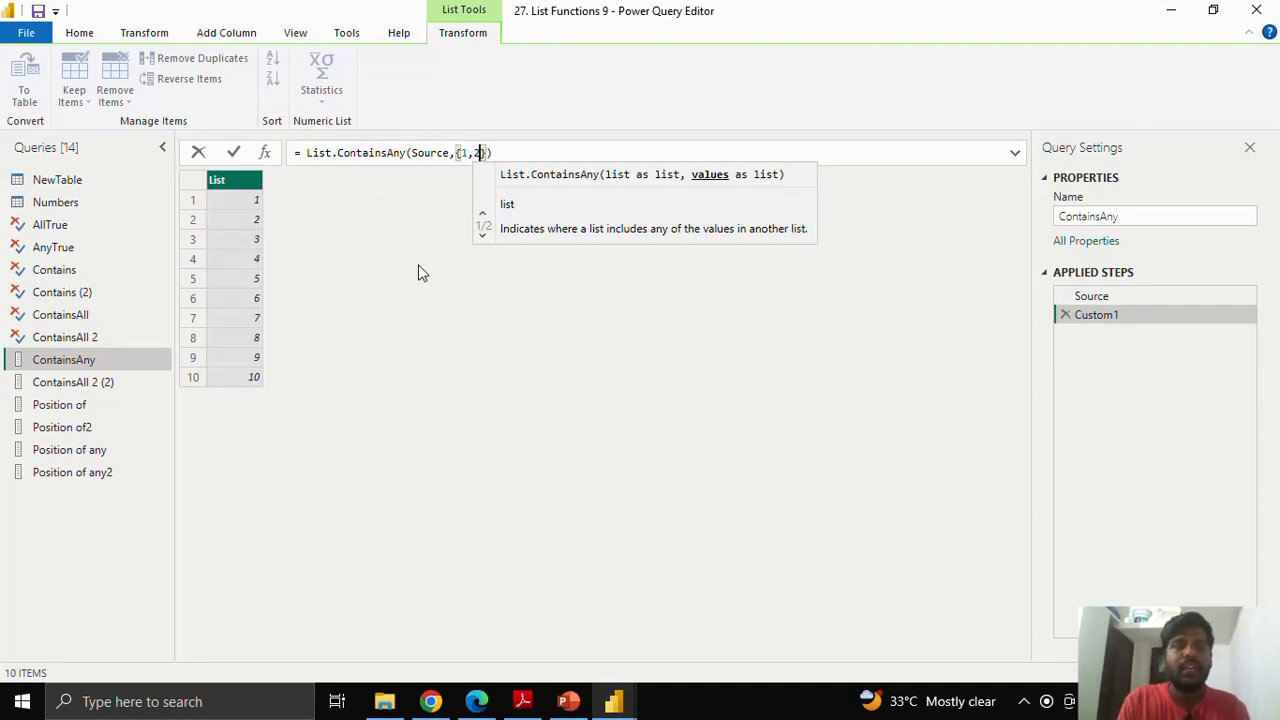
type(",3")
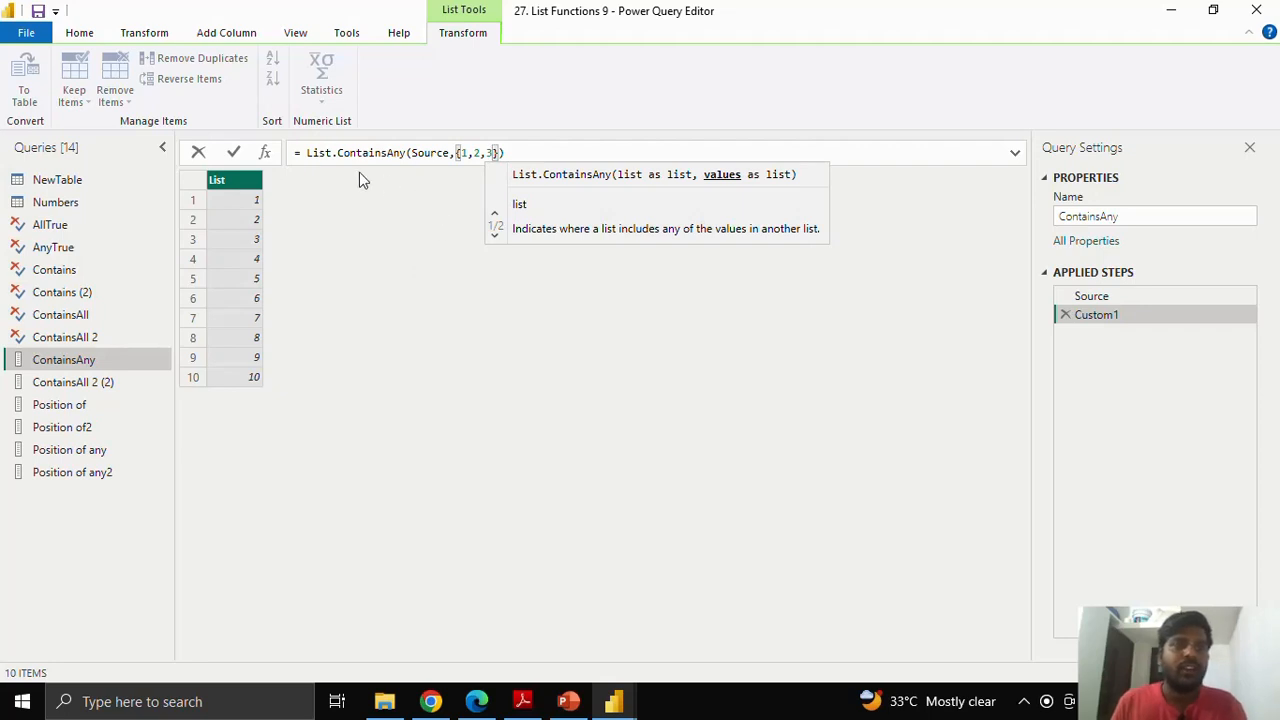
left_click(232, 156)
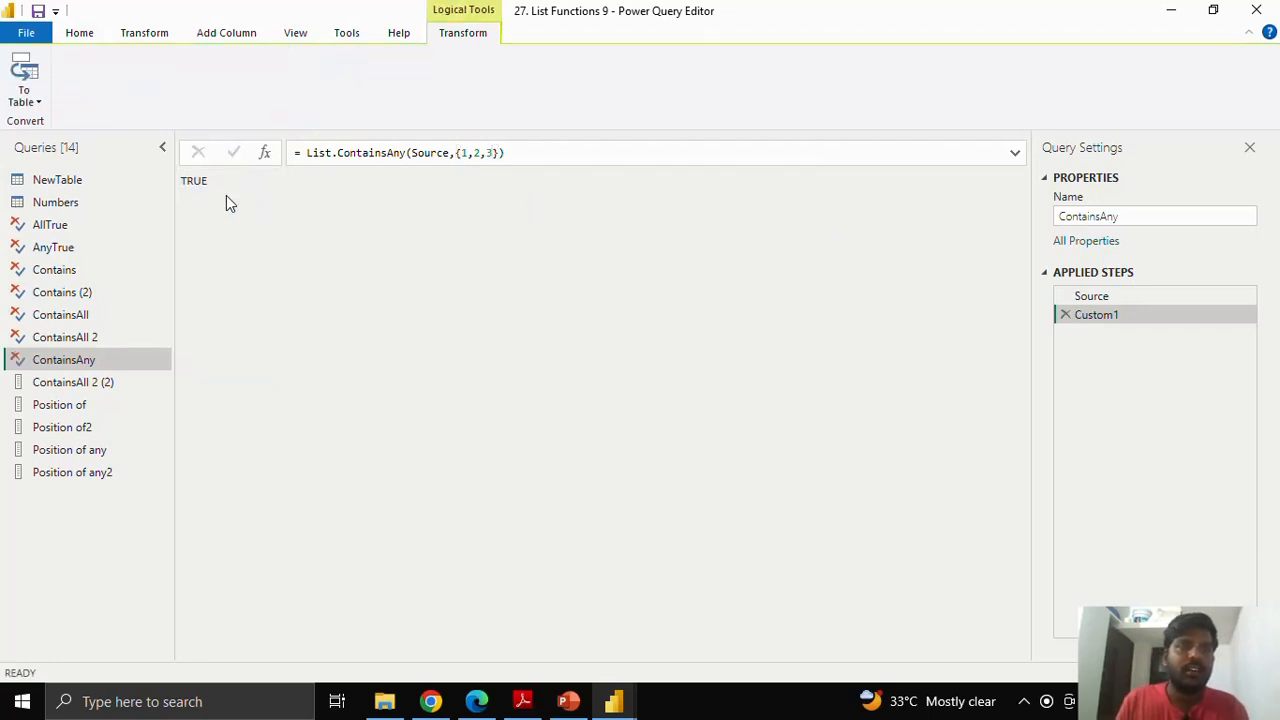
- Change the second and third values in the ContainsAny query's comparison list to 22 and 23, and apply the formula
left_click(491, 152)
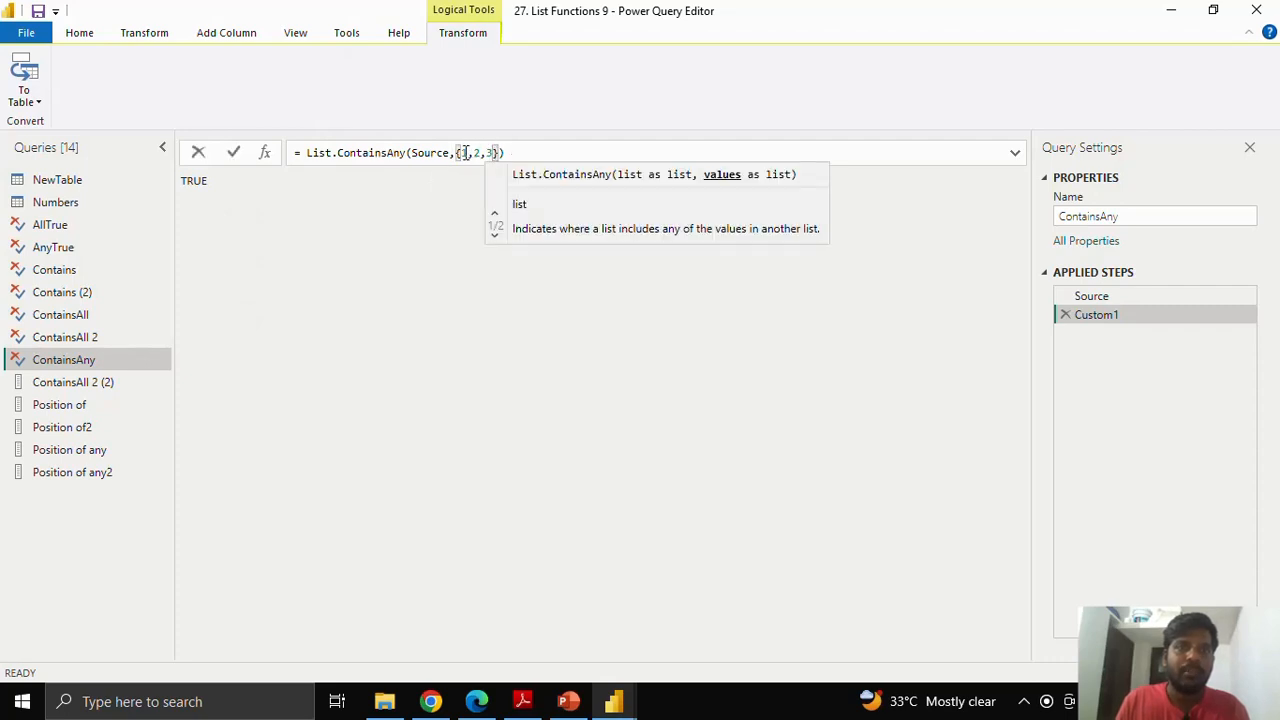
left_click(462, 152)
left_click(476, 152)
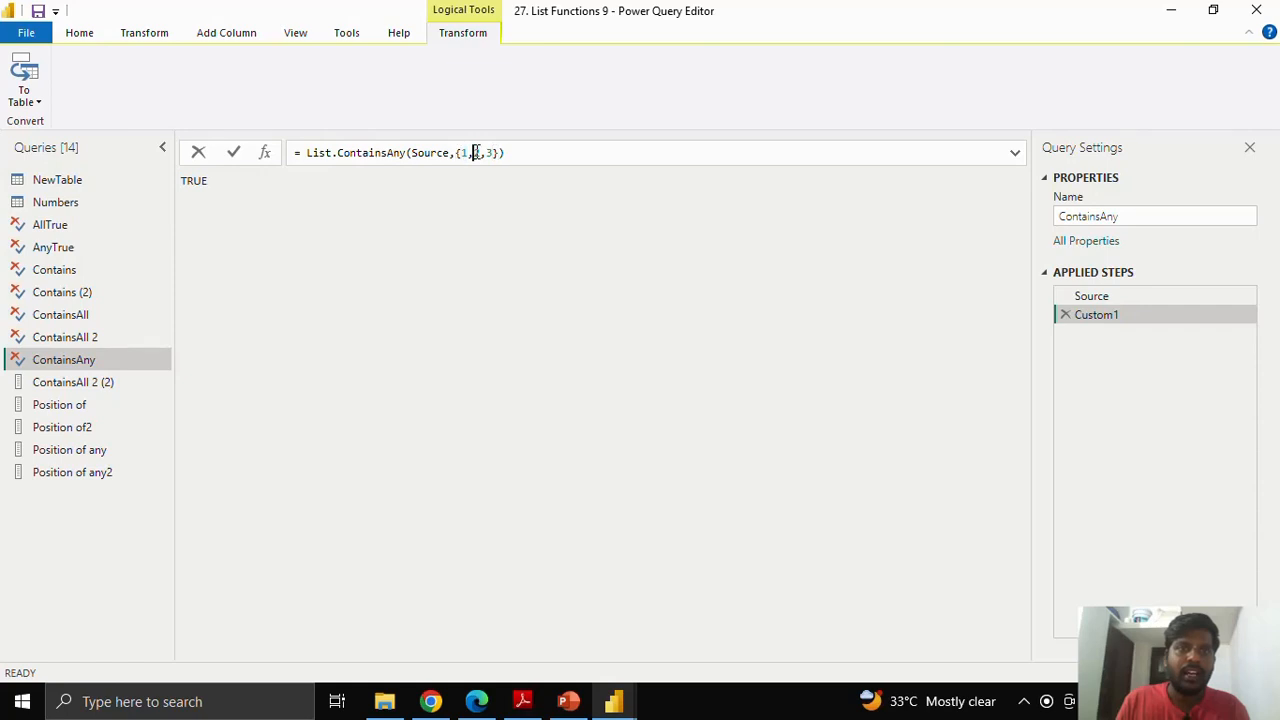
type("2")
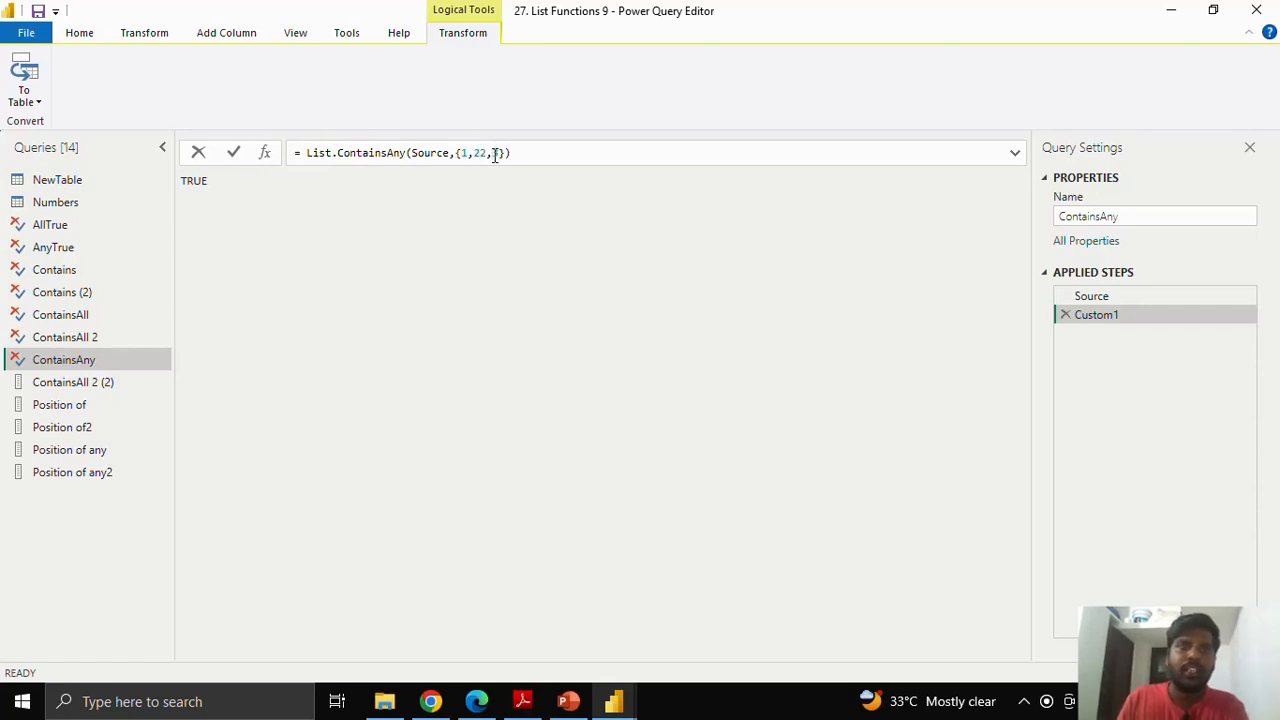
left_click(494, 153)
type("2")
left_click(236, 158)
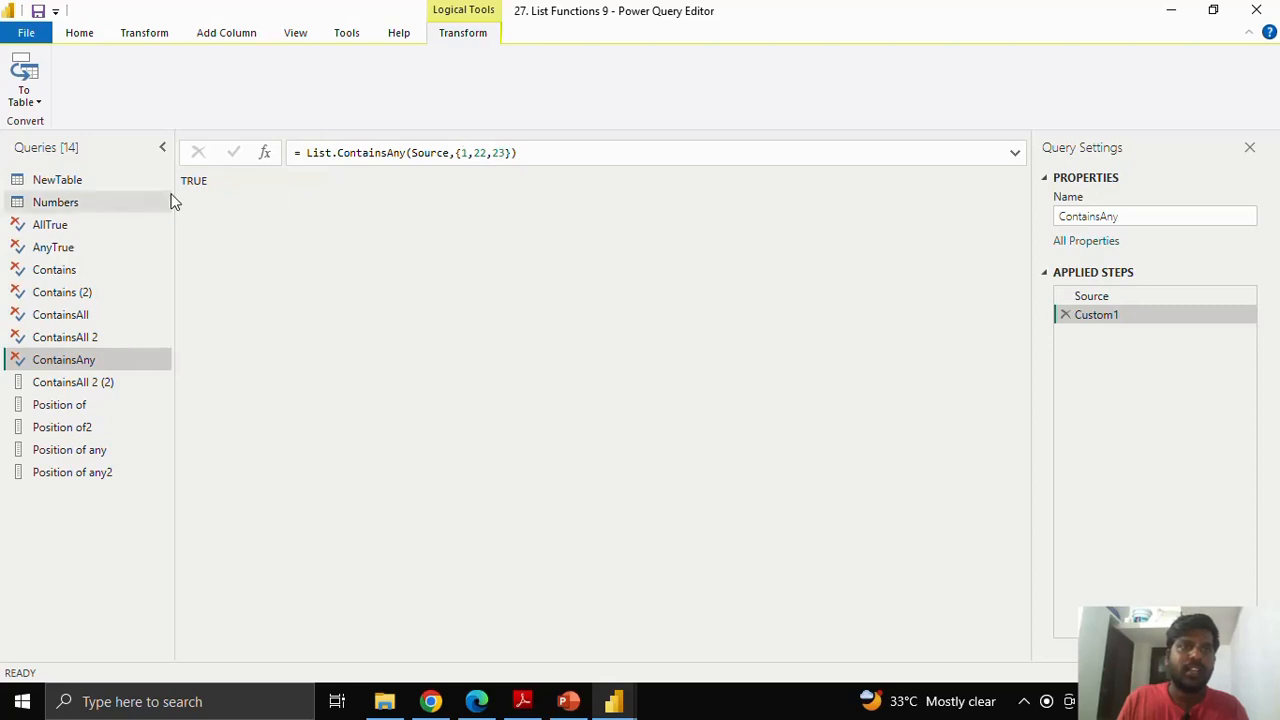
- Change the first value in the ContainsAny query's comparison list to 11, apply the formula and review the compared values
left_click(463, 152)
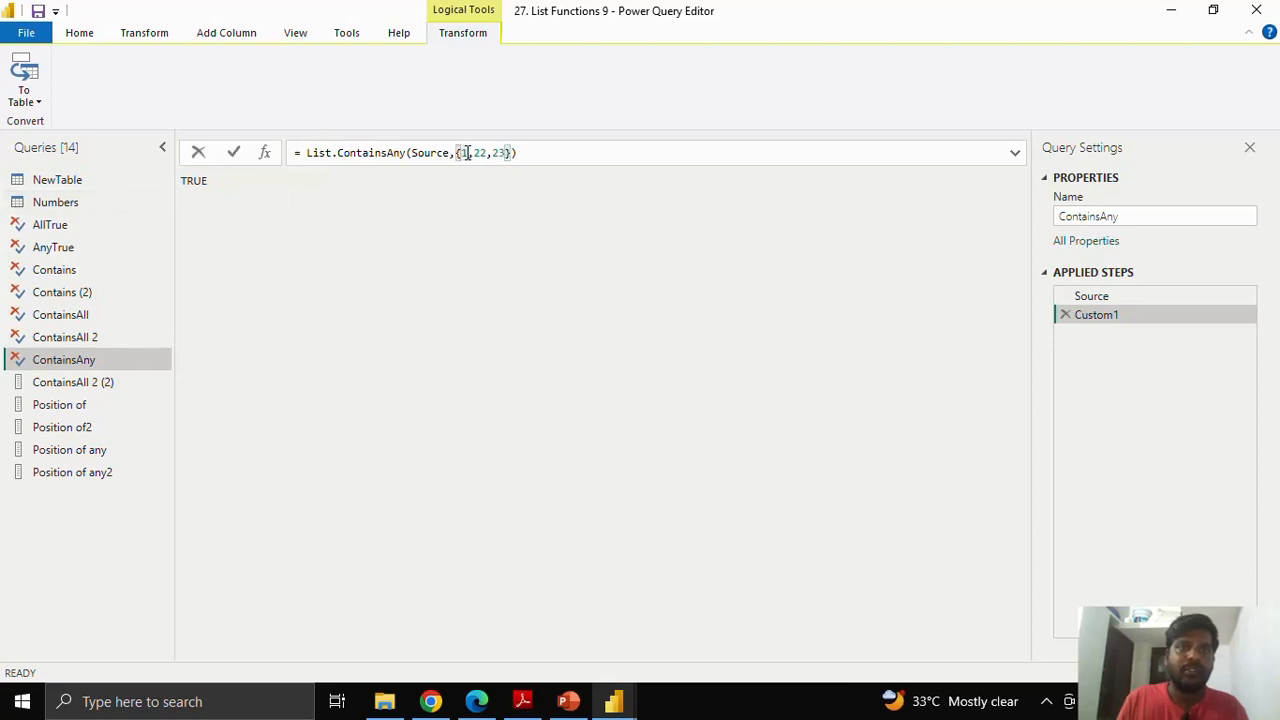
type("1")
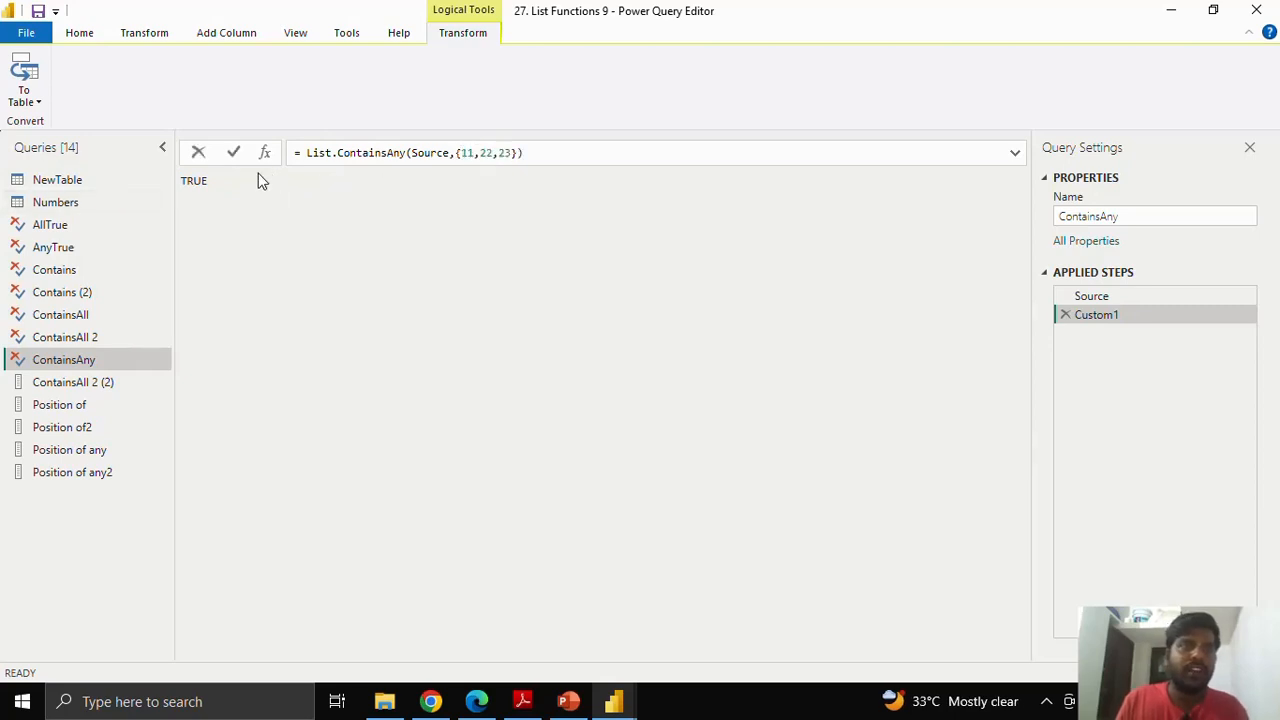
left_click(233, 152)
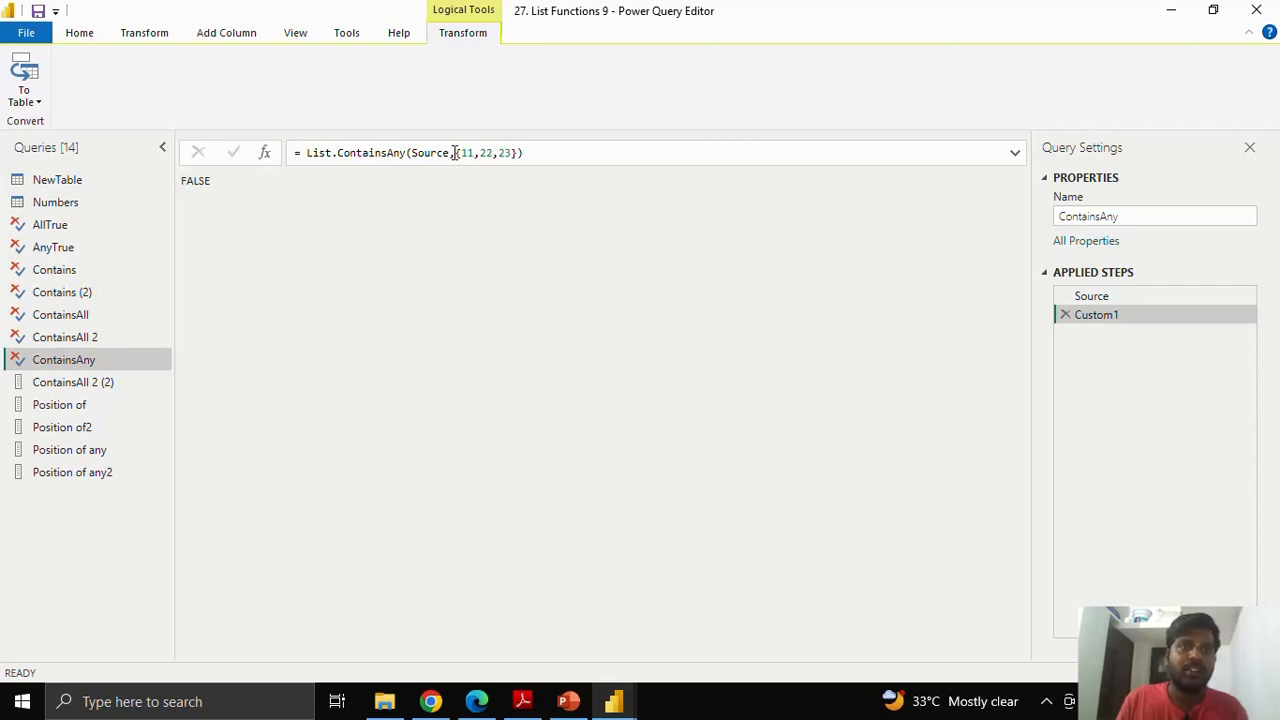
left_click_drag(459, 152, 513, 152)
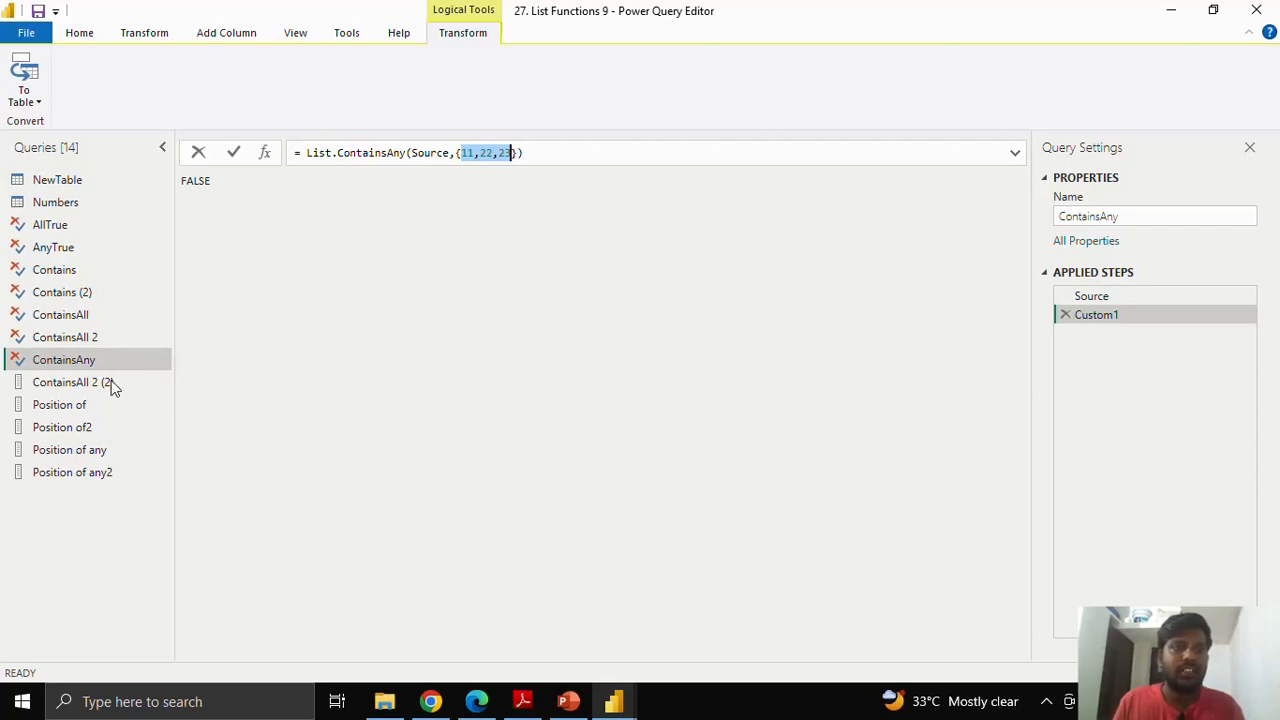
key("Escape")
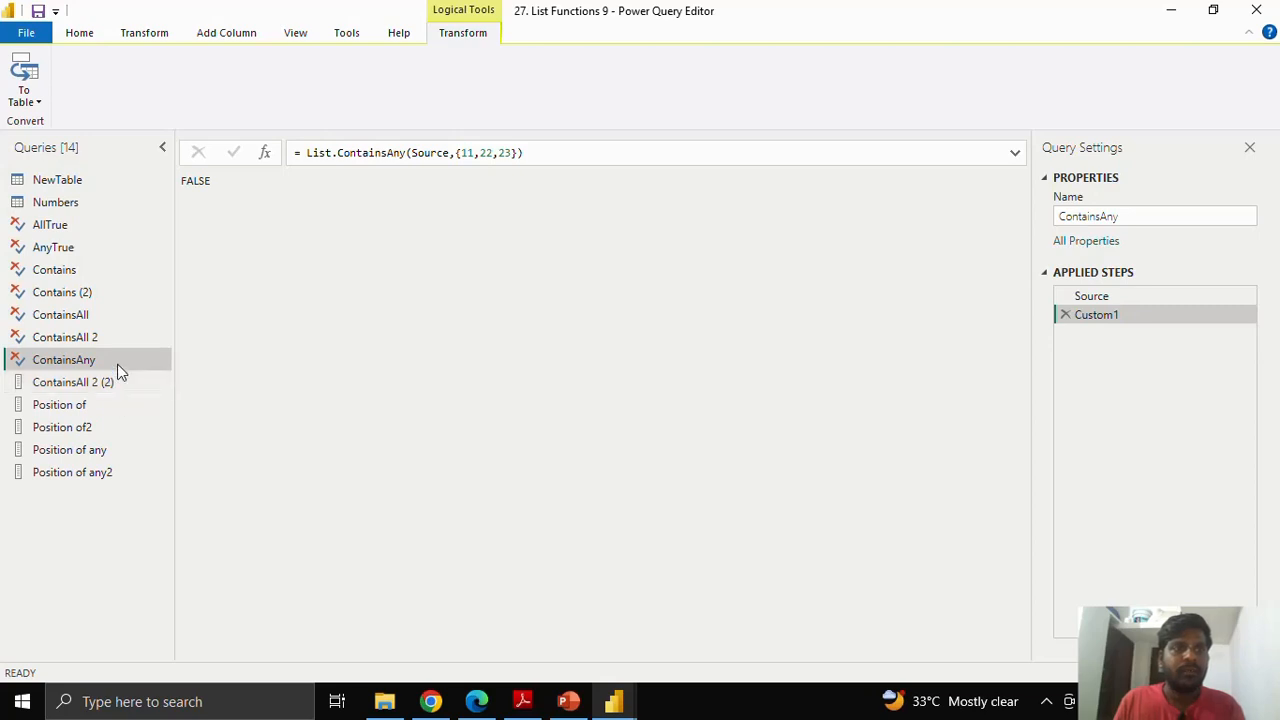
- Rename the ContainsAll 2 (2) query as ContainsAny (2)
left_click(117, 380)
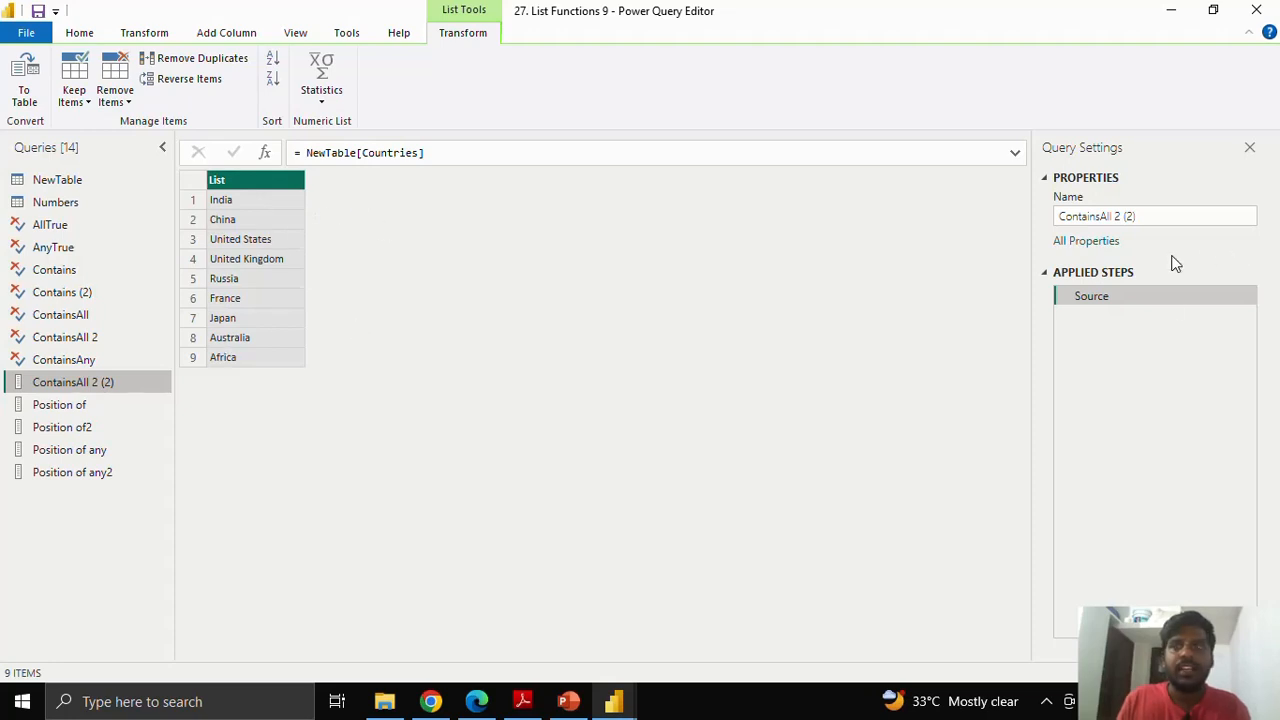
left_click(1122, 216)
left_click_drag(1122, 216, 1108, 218)
left_click(1107, 217)
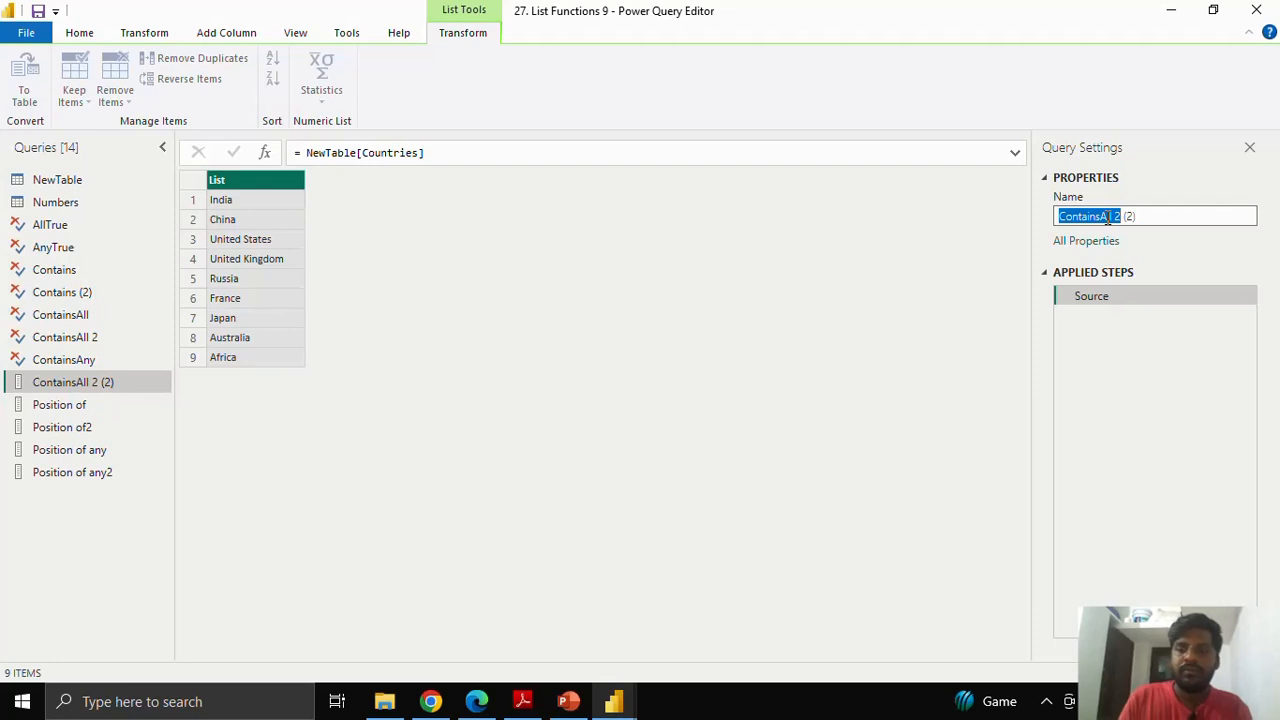
key("Right")
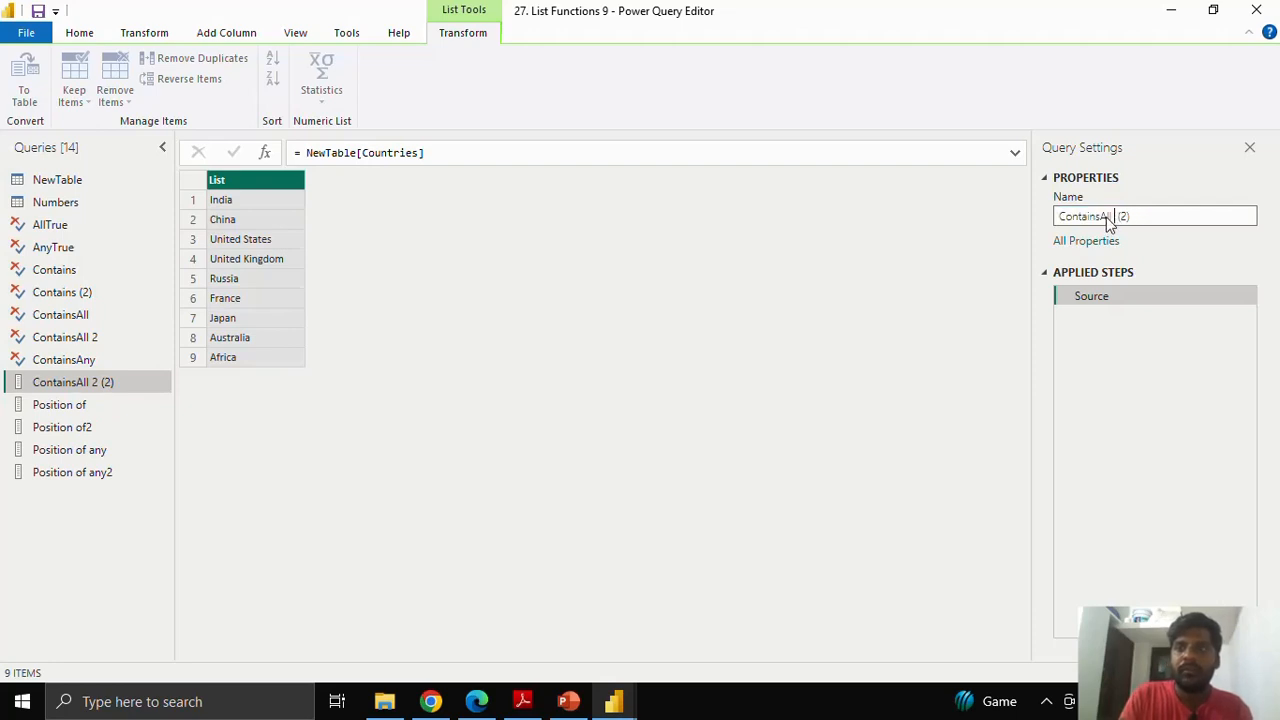
type("Any")
key("Return")
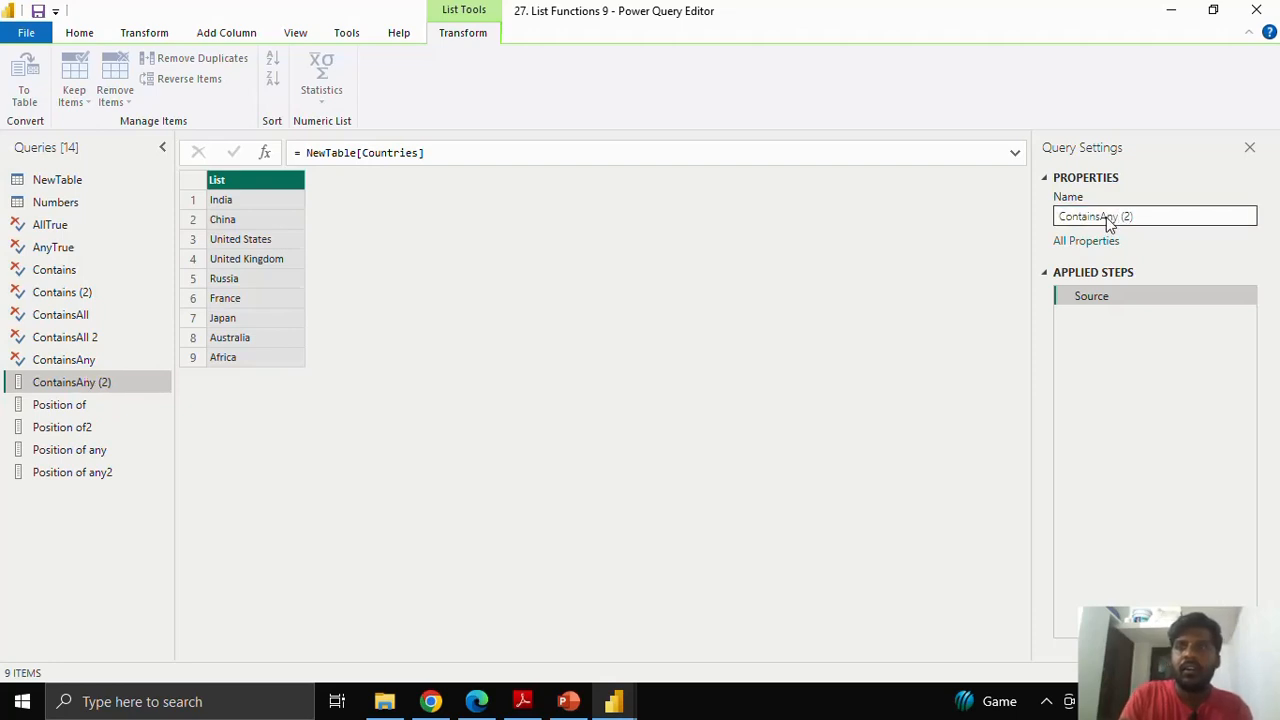
- Add a custom step to the ContainsAny (2) query and begin its formula with List.ContainsAny
left_click(265, 153)
left_click_drag(351, 152, 313, 148)
type("Con")
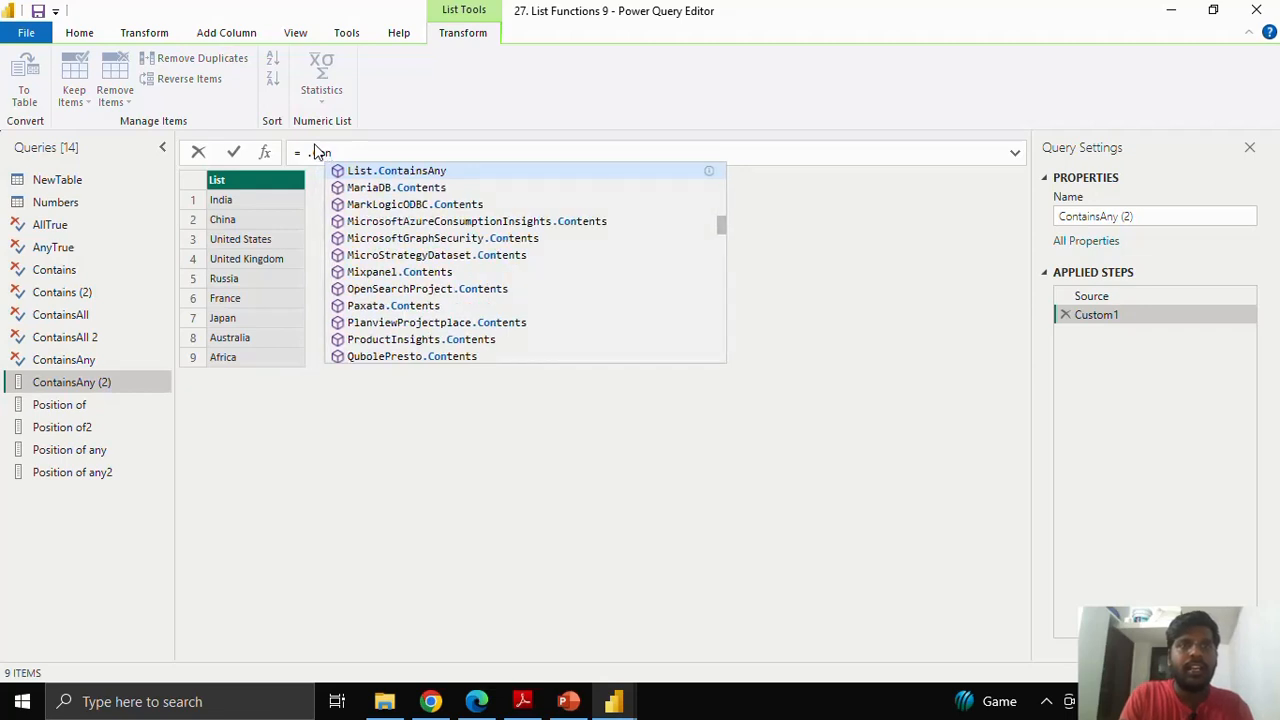
key("Tab")
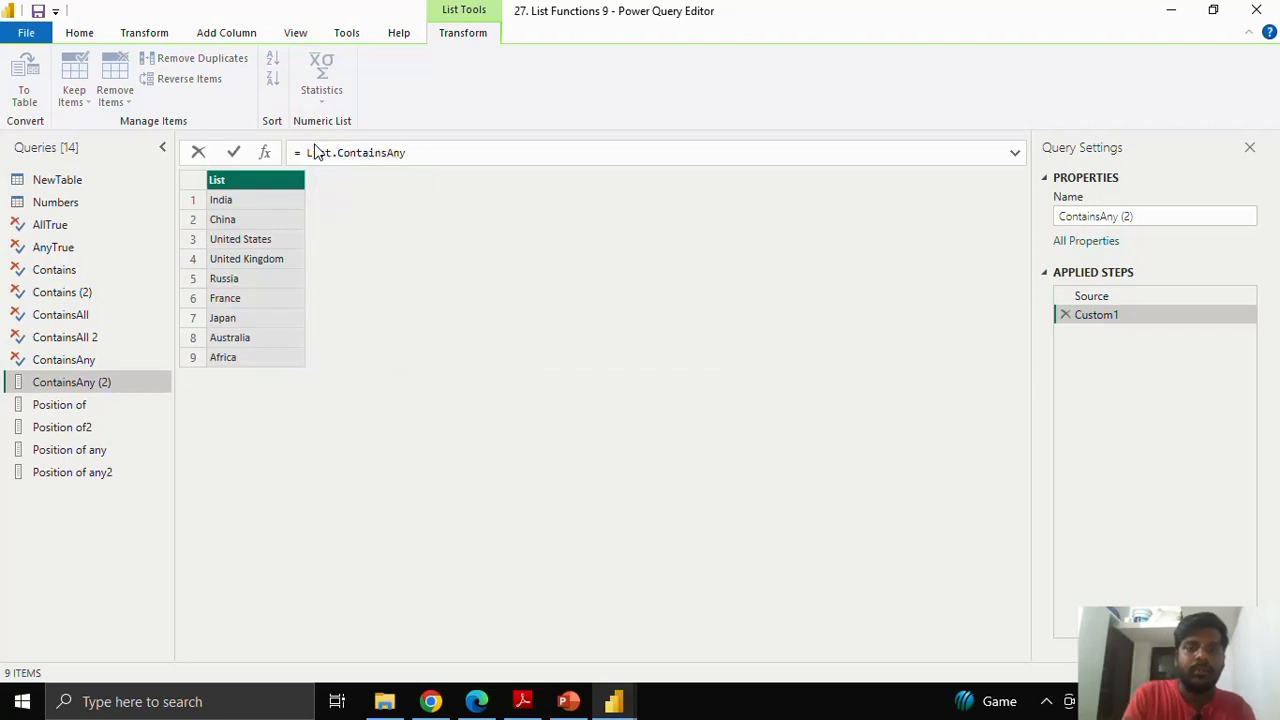
type("(")
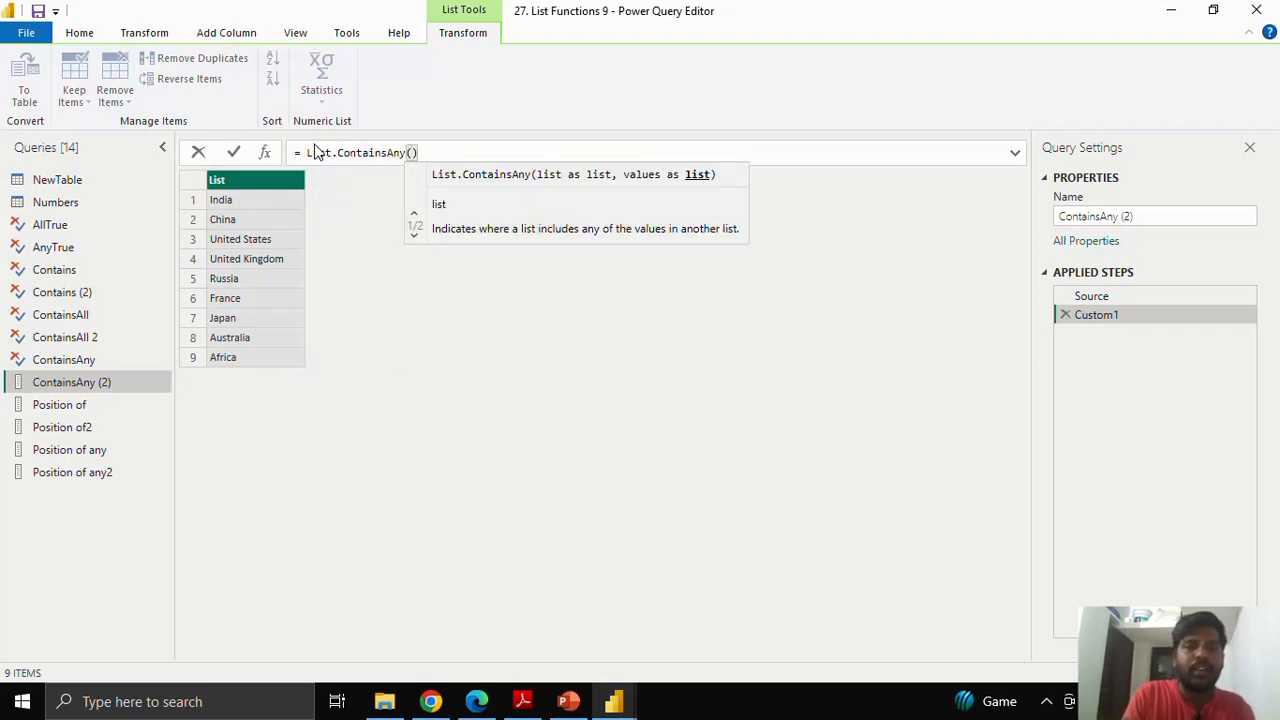
- Give List.ContainsAny in the ContainsAny (2) query the arguments Source and {"India","China"}, and apply the formula
type("Sour")
key("Tab")
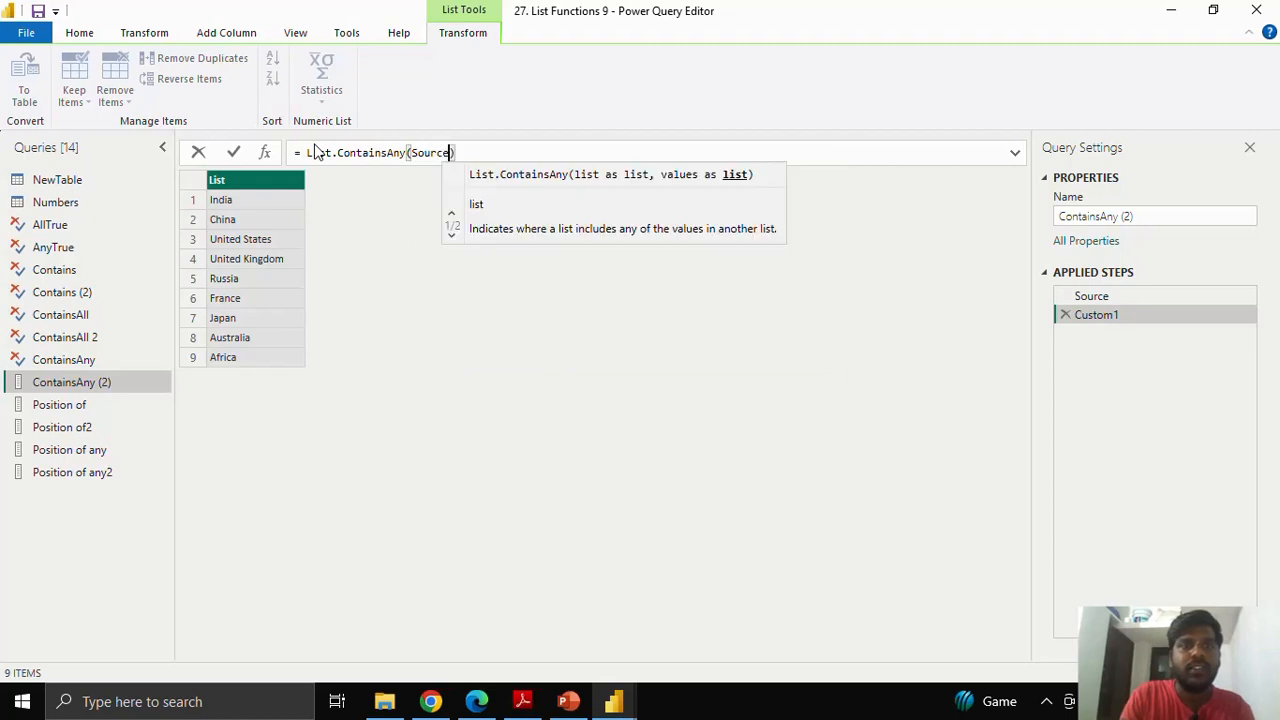
type(",")
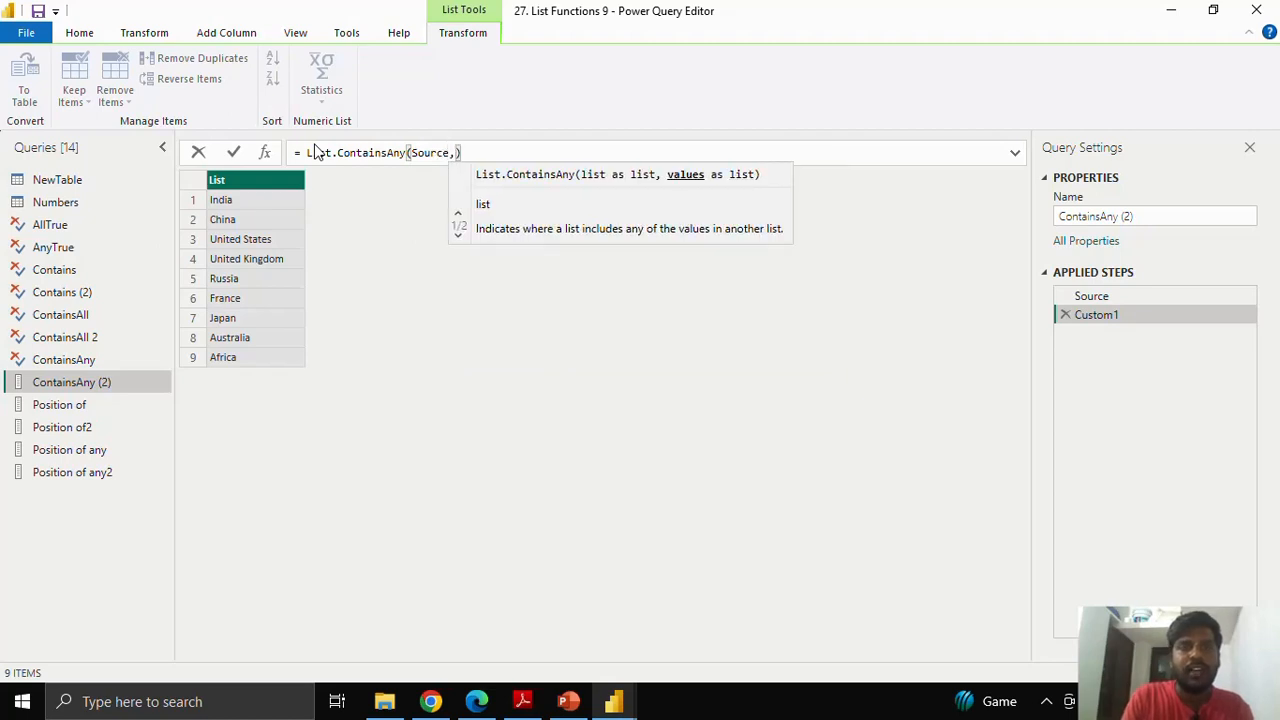
type("{")
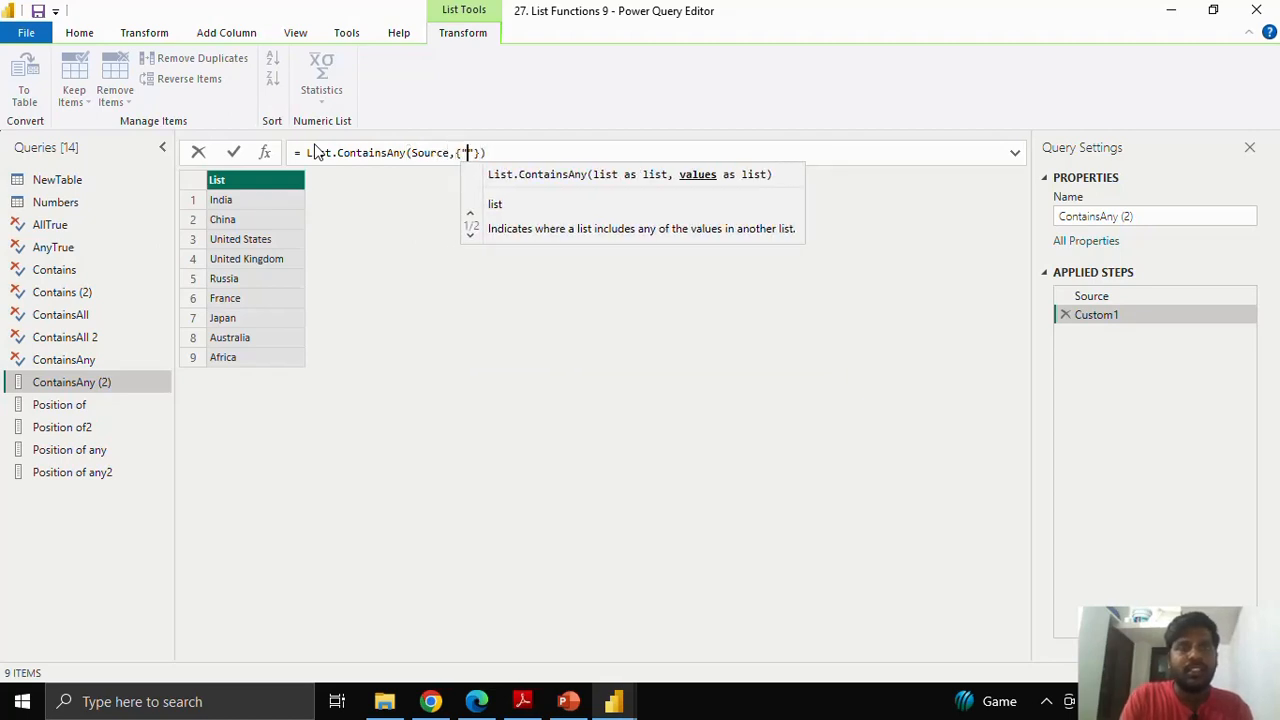
type("\"India\"")
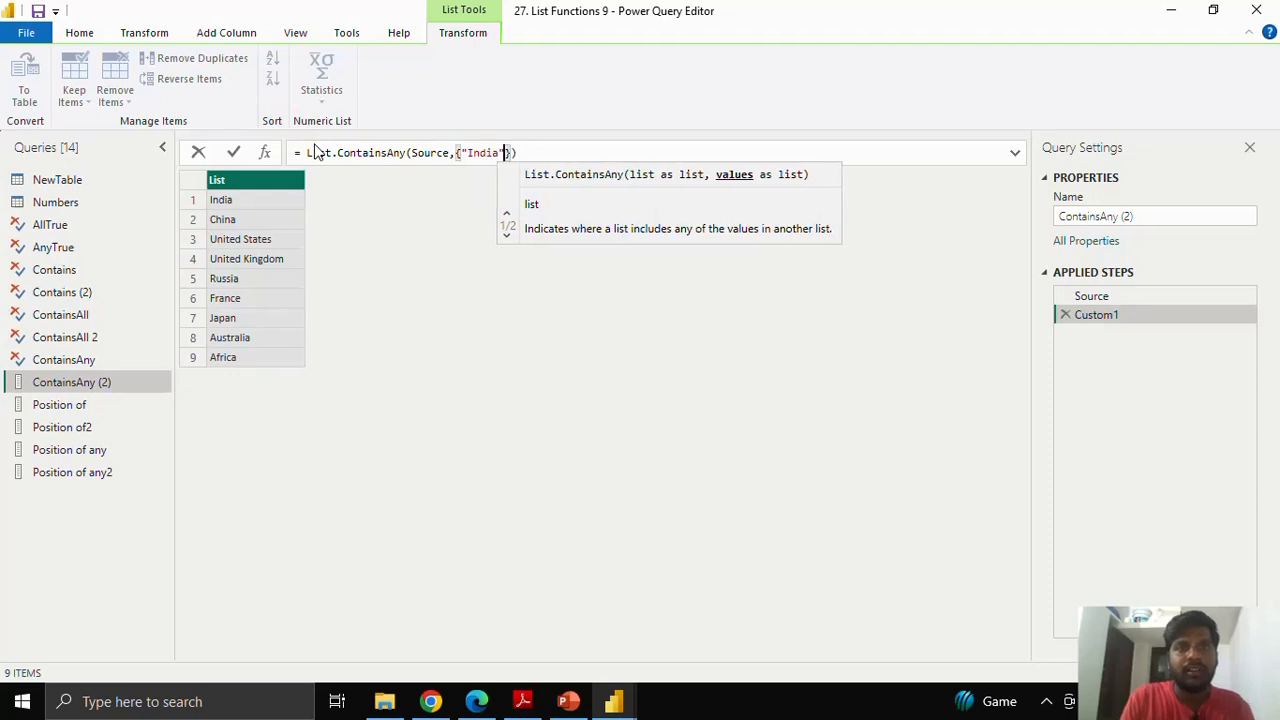
type(",\"China")
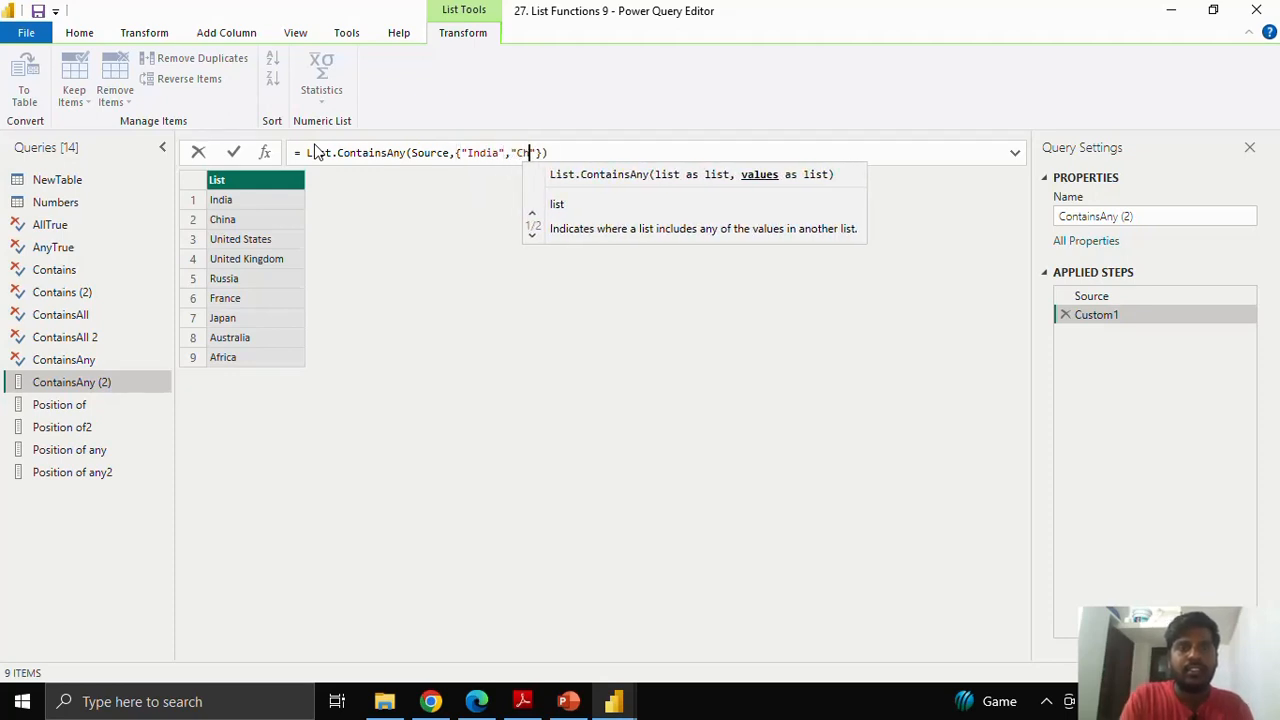
type("\"}")
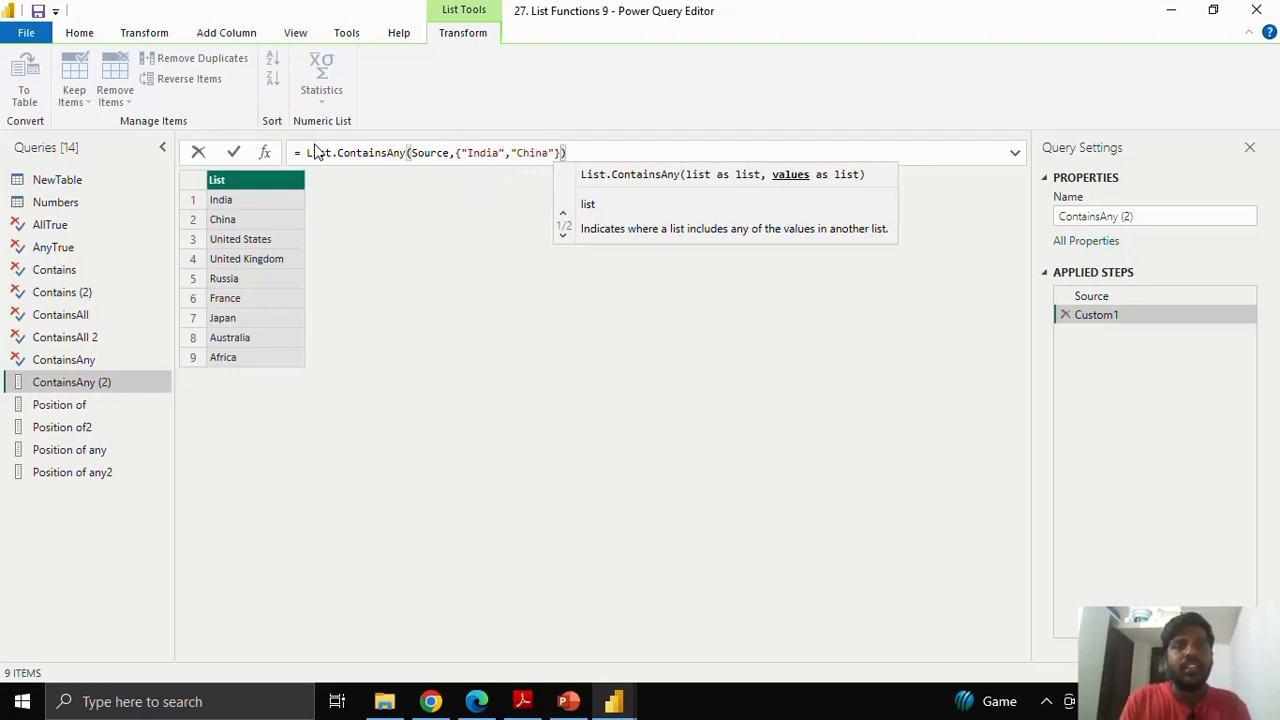
key("Return")
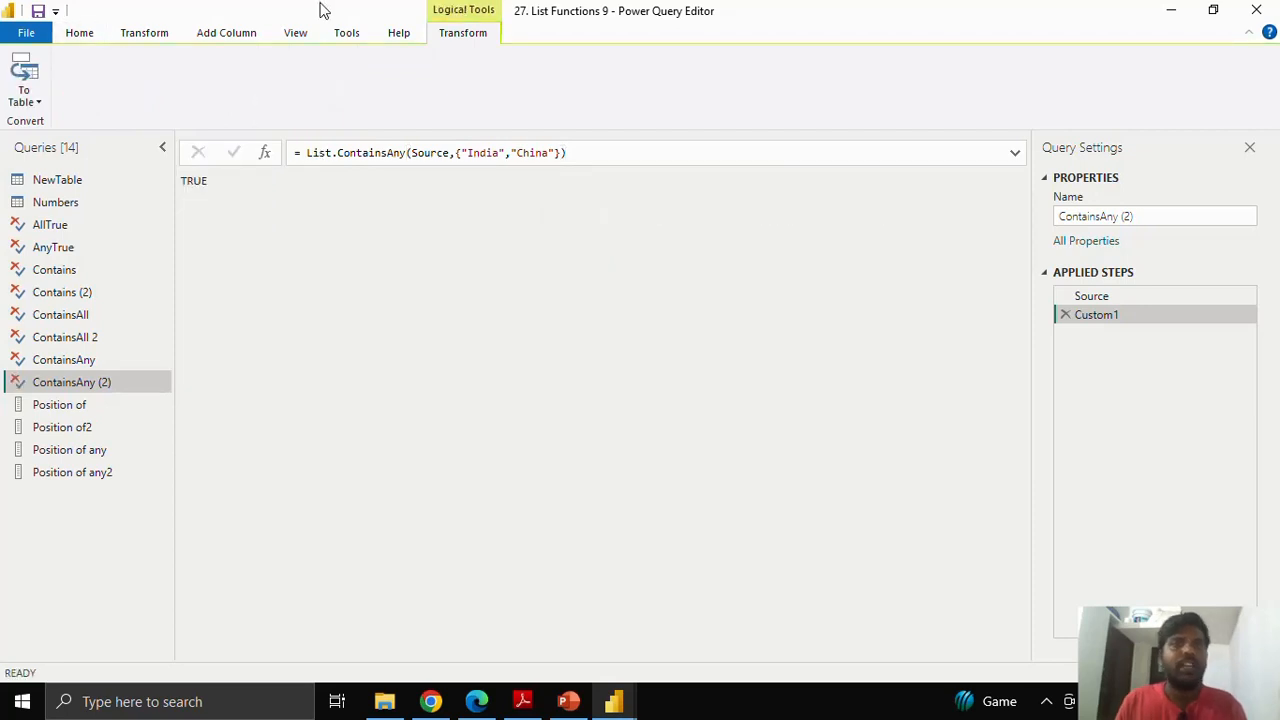
- Replace the countries in the ContainsAny (2) query's comparison list with the single value "Canada", and apply the formula
left_click(460, 155)
key("shift+Right")
key("shift+Right")
key("shift+Right")
key("shift+Right")
key("shift+Right")
key("shift+Right")
key("shift+Right")
key("shift+Right")
key("shift+Right")
key("shift+Right")
key("shift+Right")
key("shift+Right")
key("shift+Right")
key("shift+Right")
key("shift+Right")
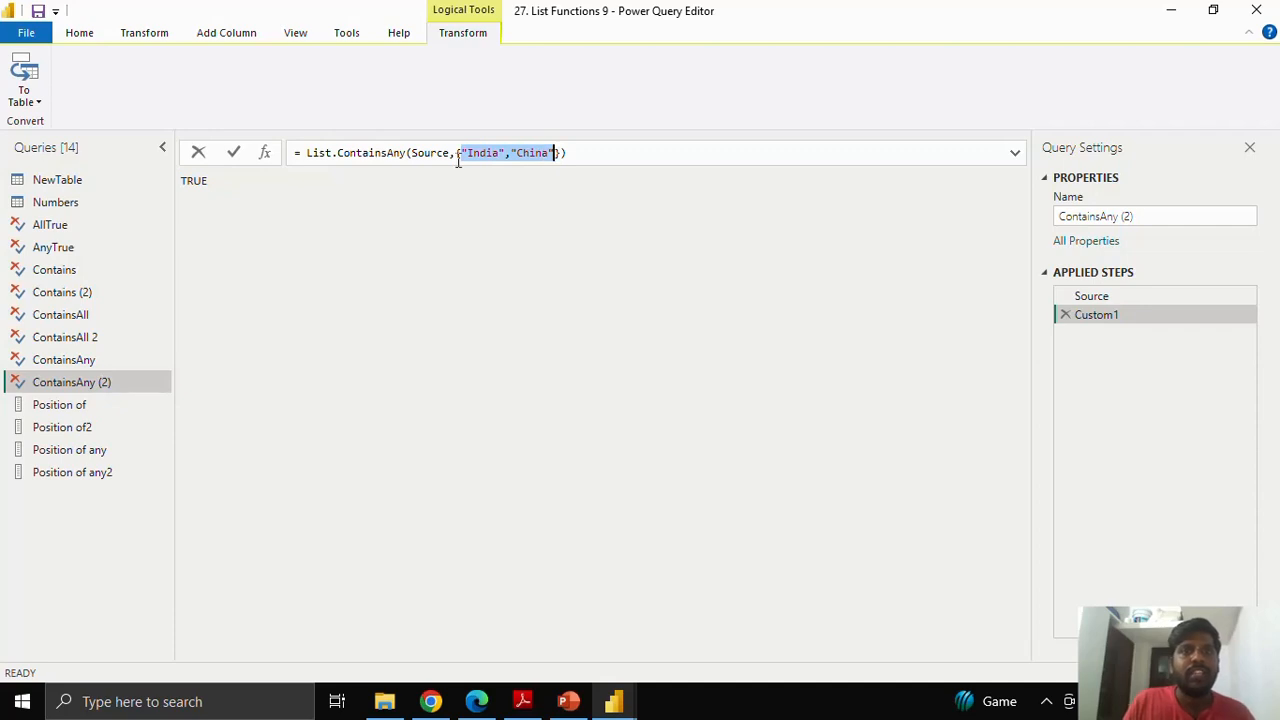
left_click_drag(411, 153, 550, 155)
type("Canada")
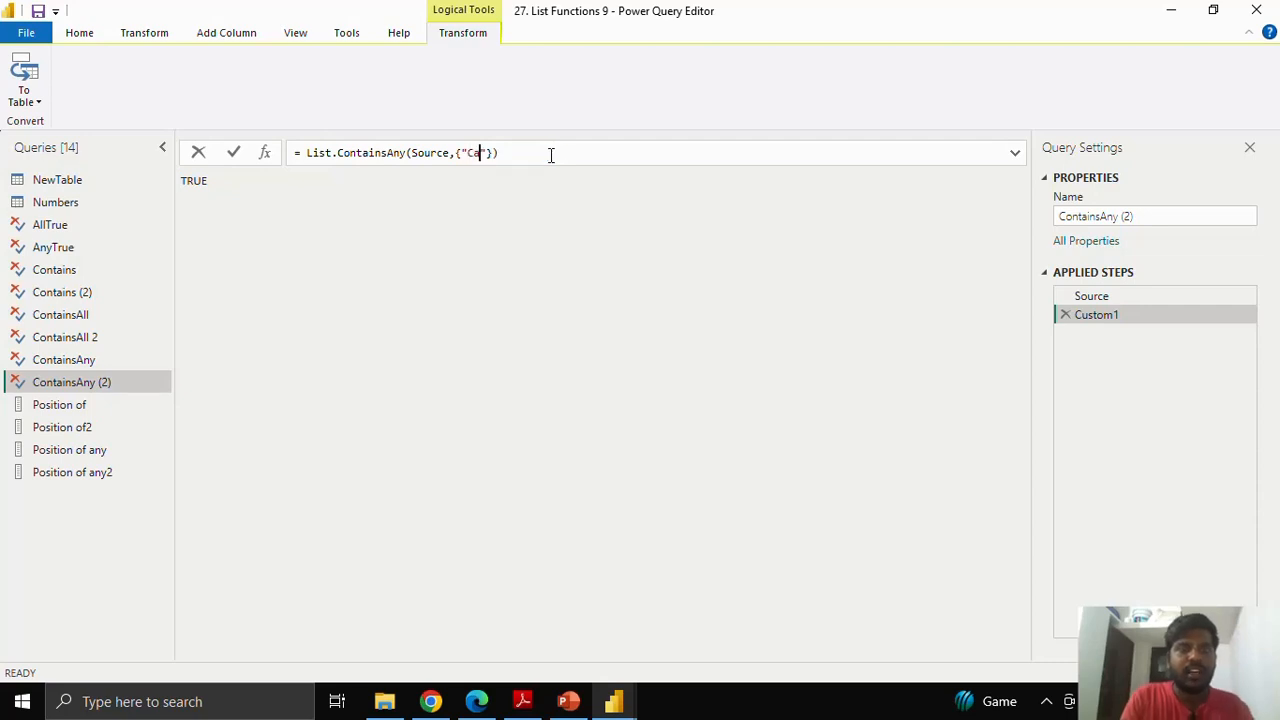
key("Right")
key("Right")
key("Right")
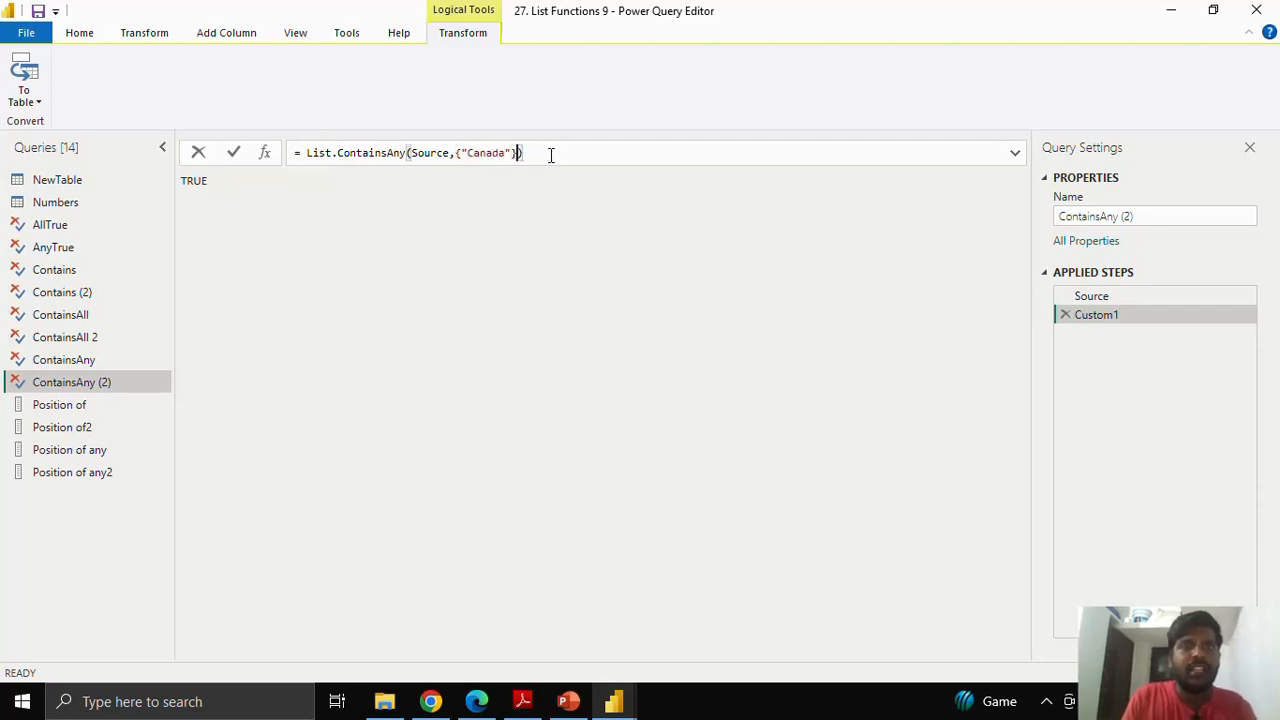
key("Return")
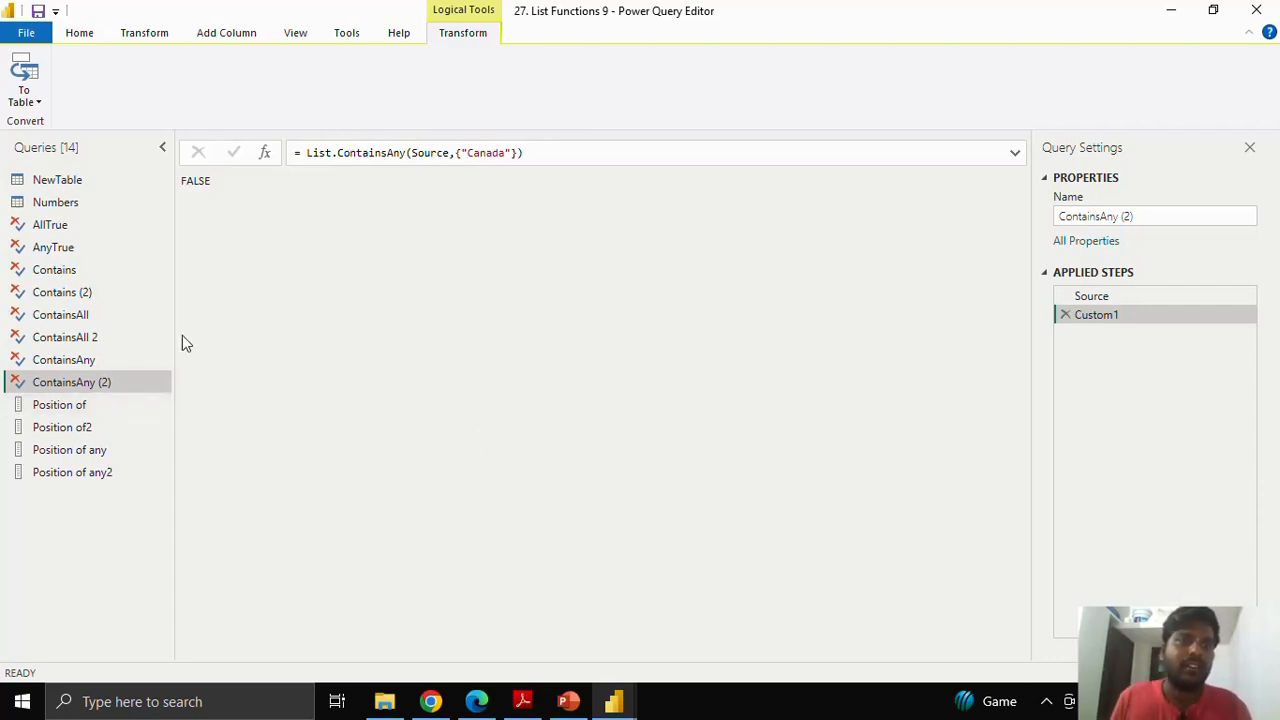
- Add a custom step to the Position of query and begin its formula with List.PositionOf
left_click(121, 406)
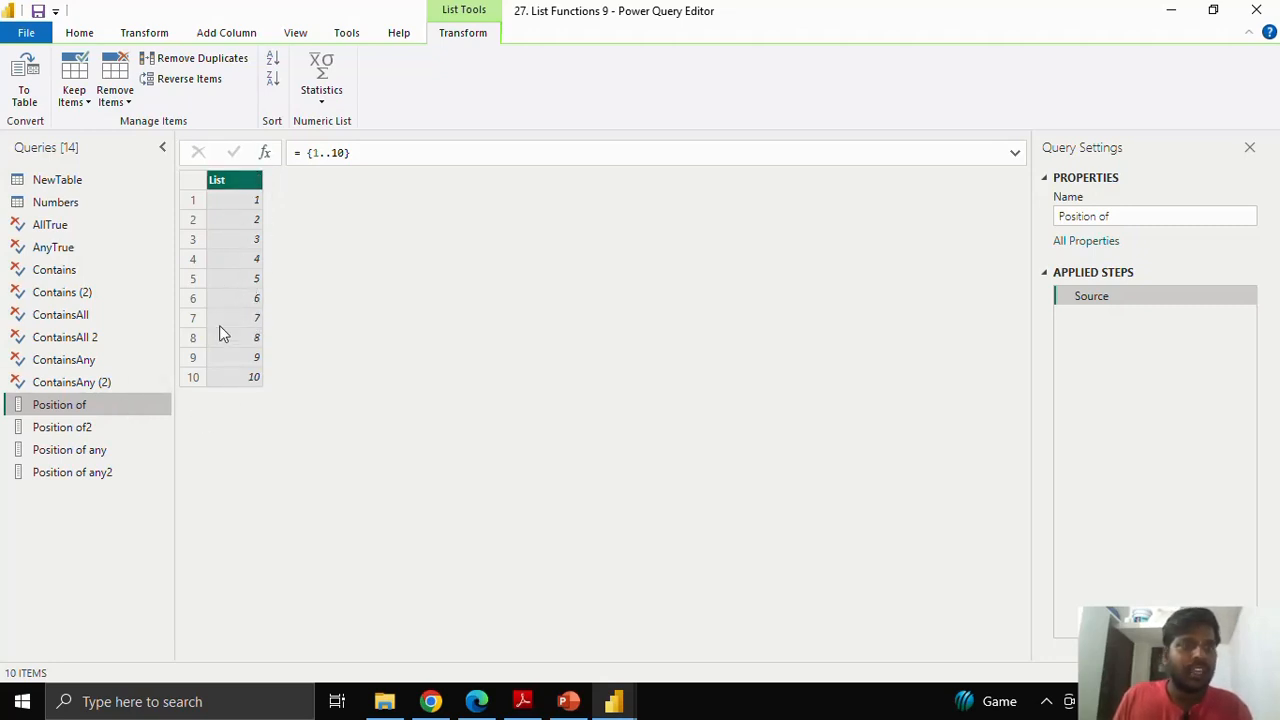
left_click(265, 152)
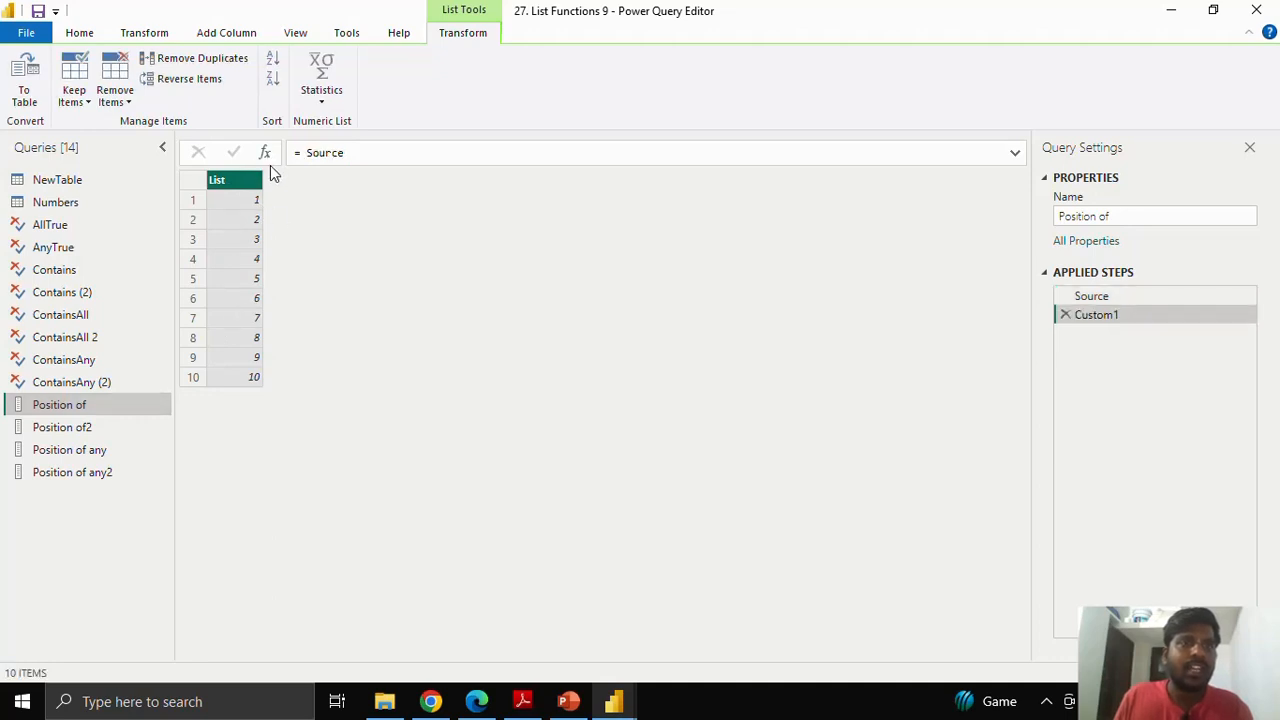
left_click_drag(305, 152, 353, 152)
type(".Pos")
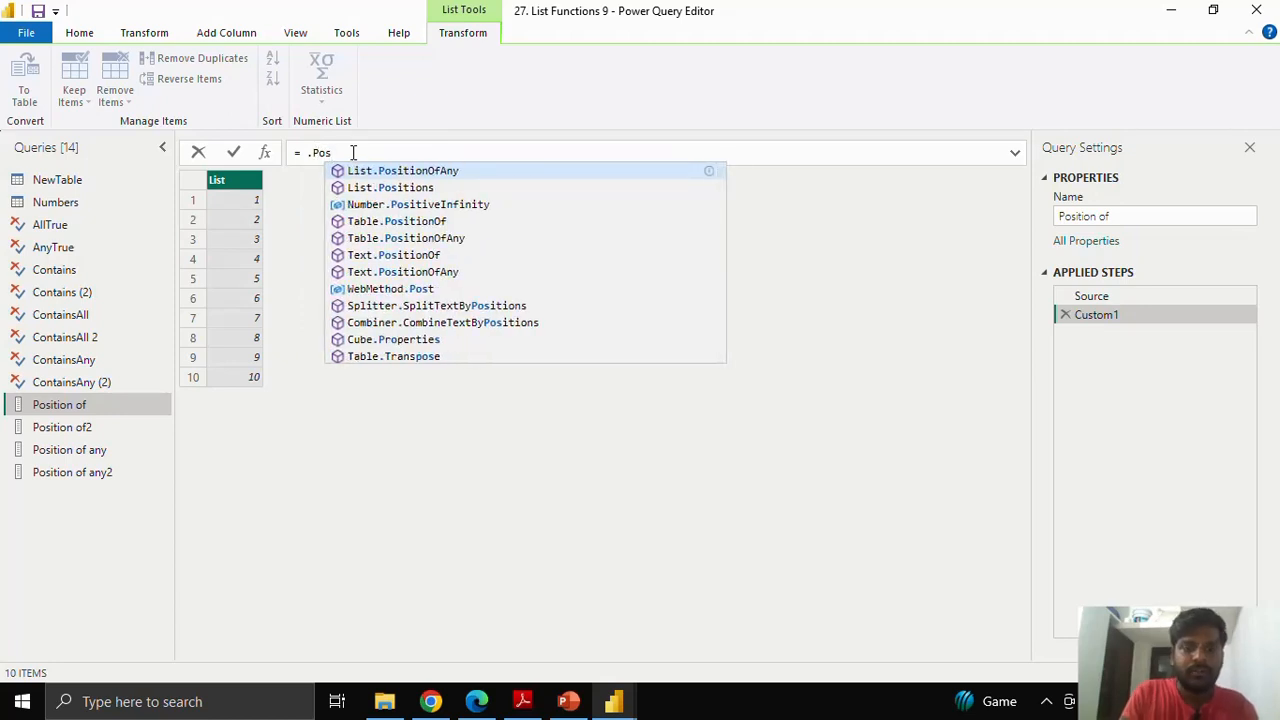
type("ition")
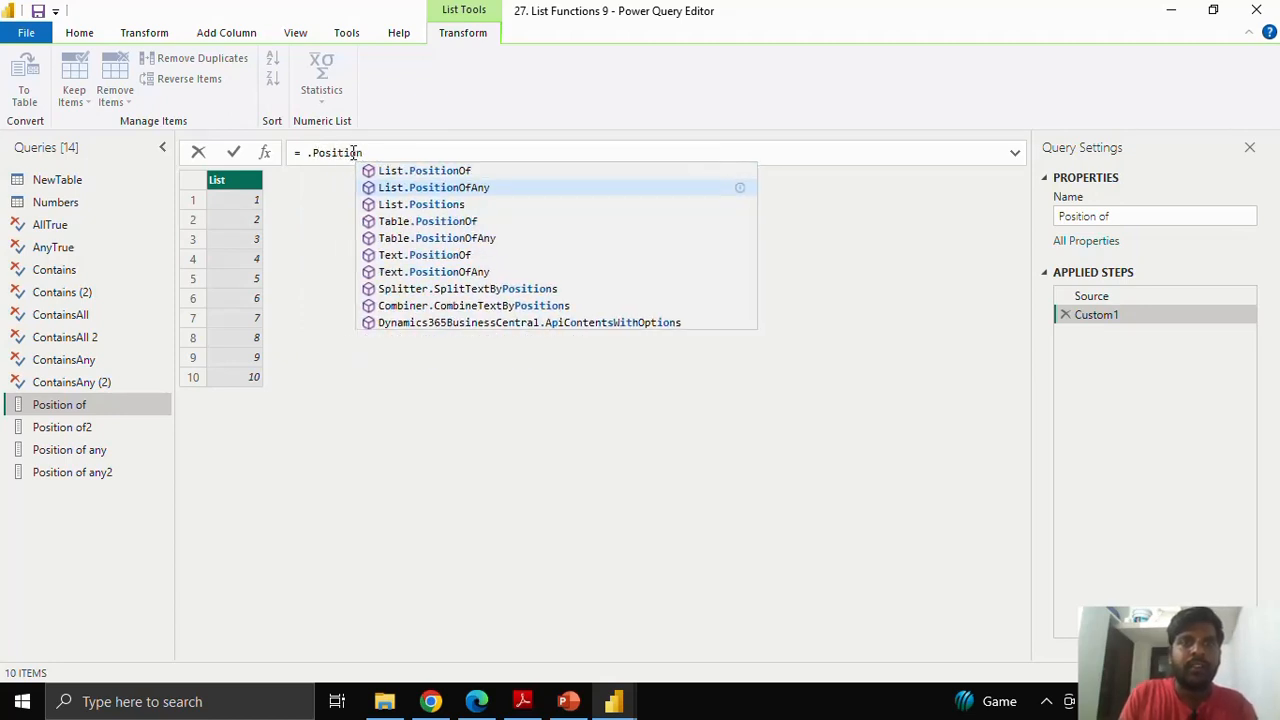
left_click(355, 168)
type("(")
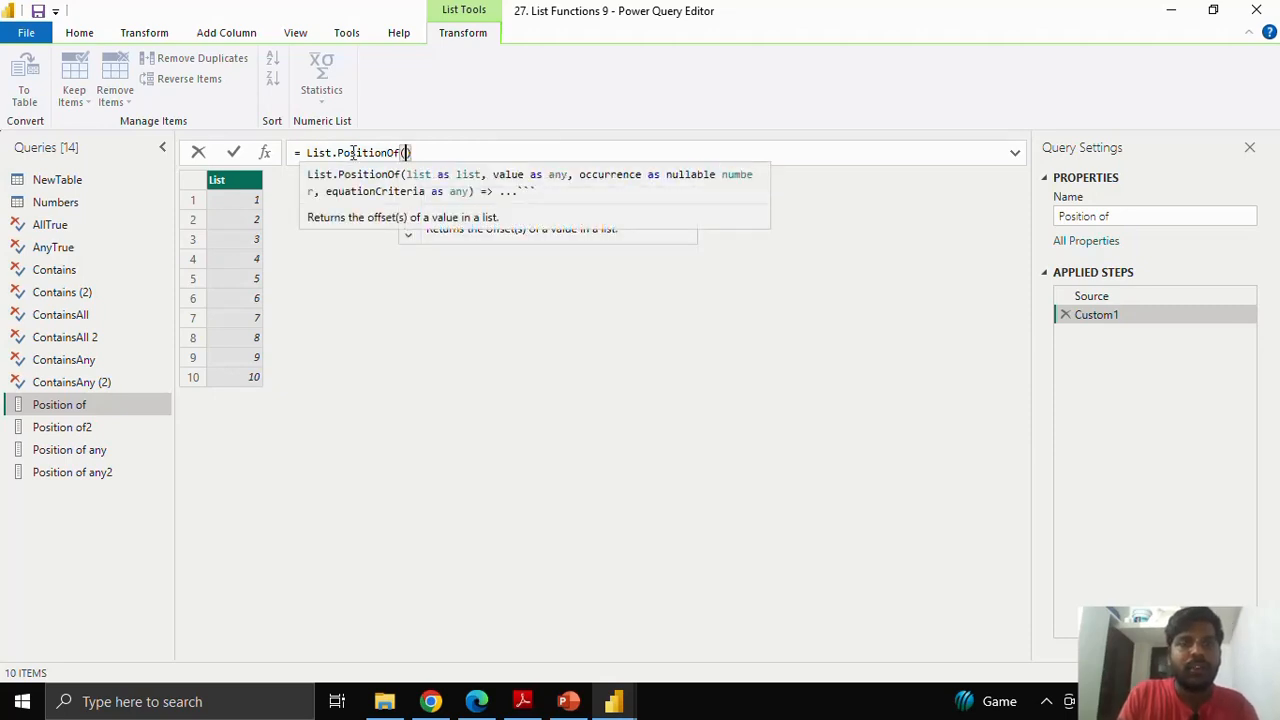
- Give List.PositionOf in the Position of query the arguments Source and 5, apply the formula and check the returned position
type("Sour")
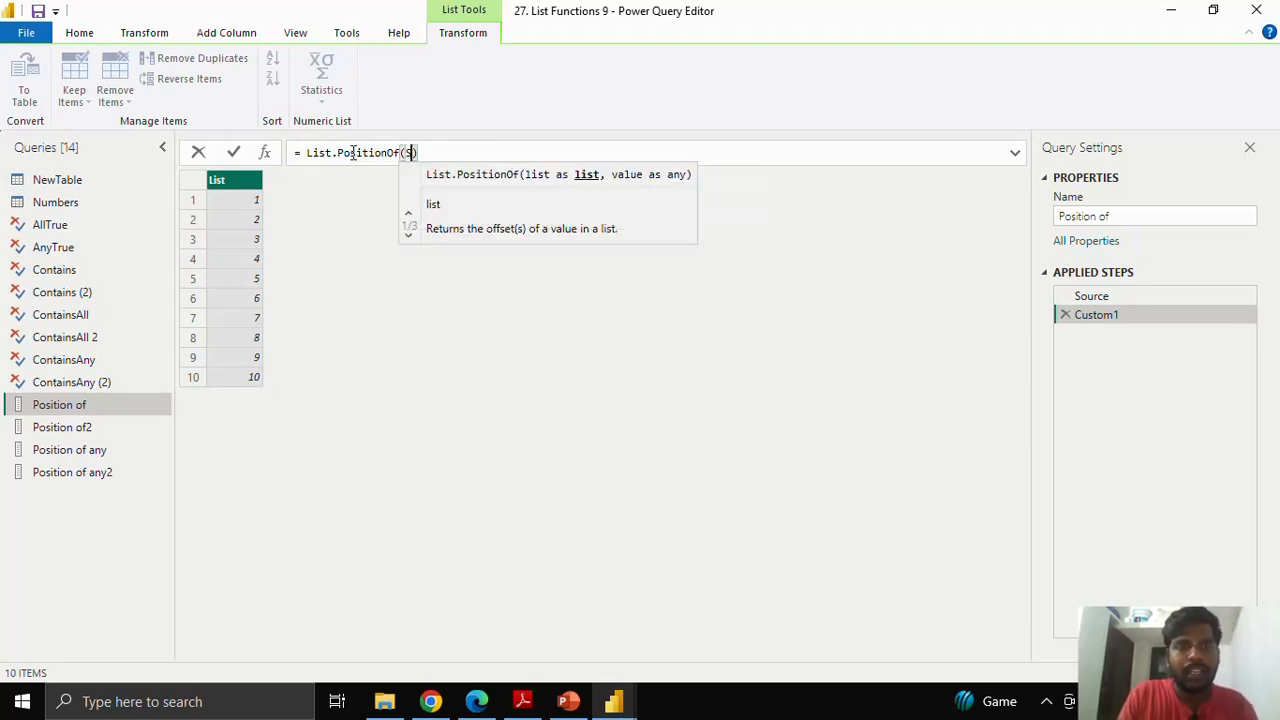
type("ce,")
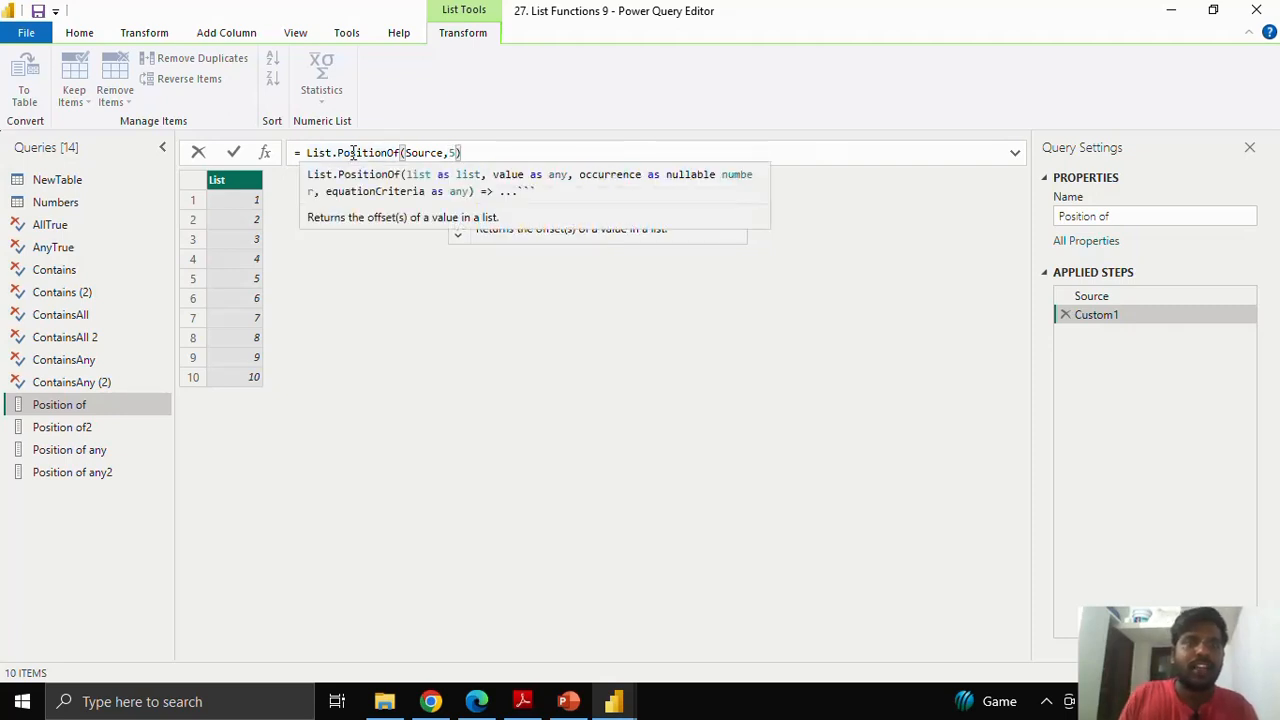
type("5")
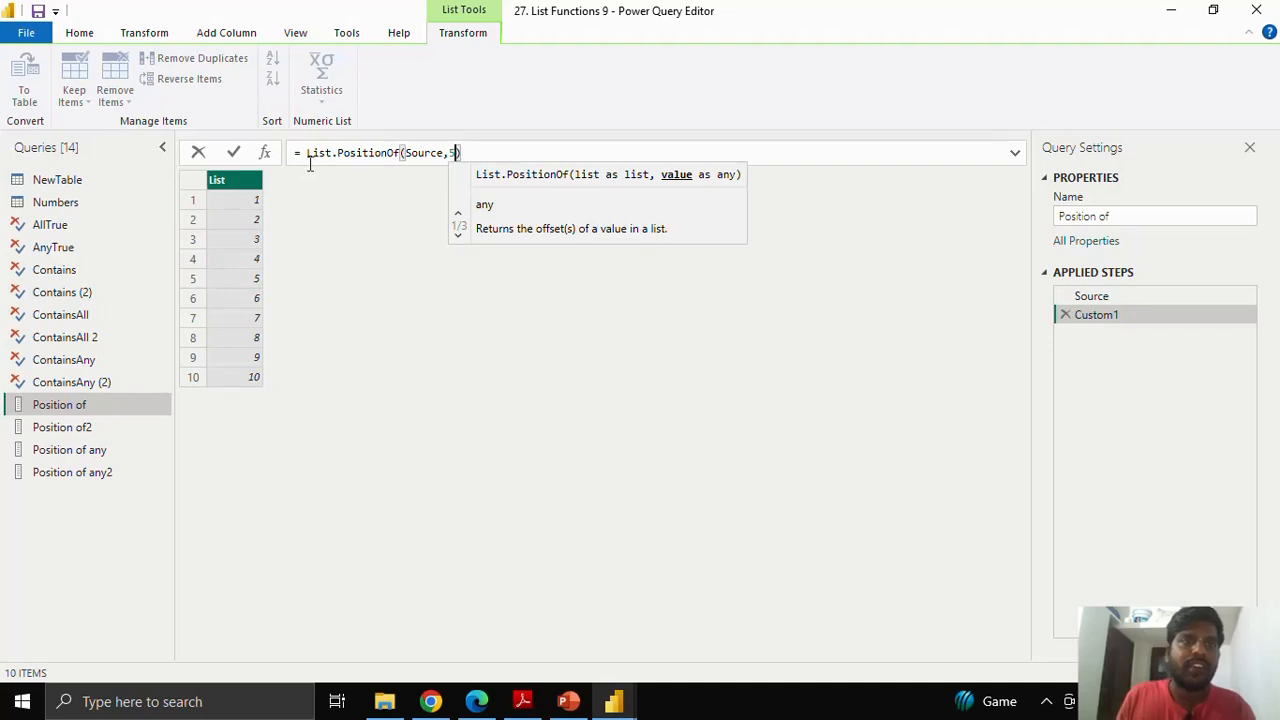
left_click(231, 152)
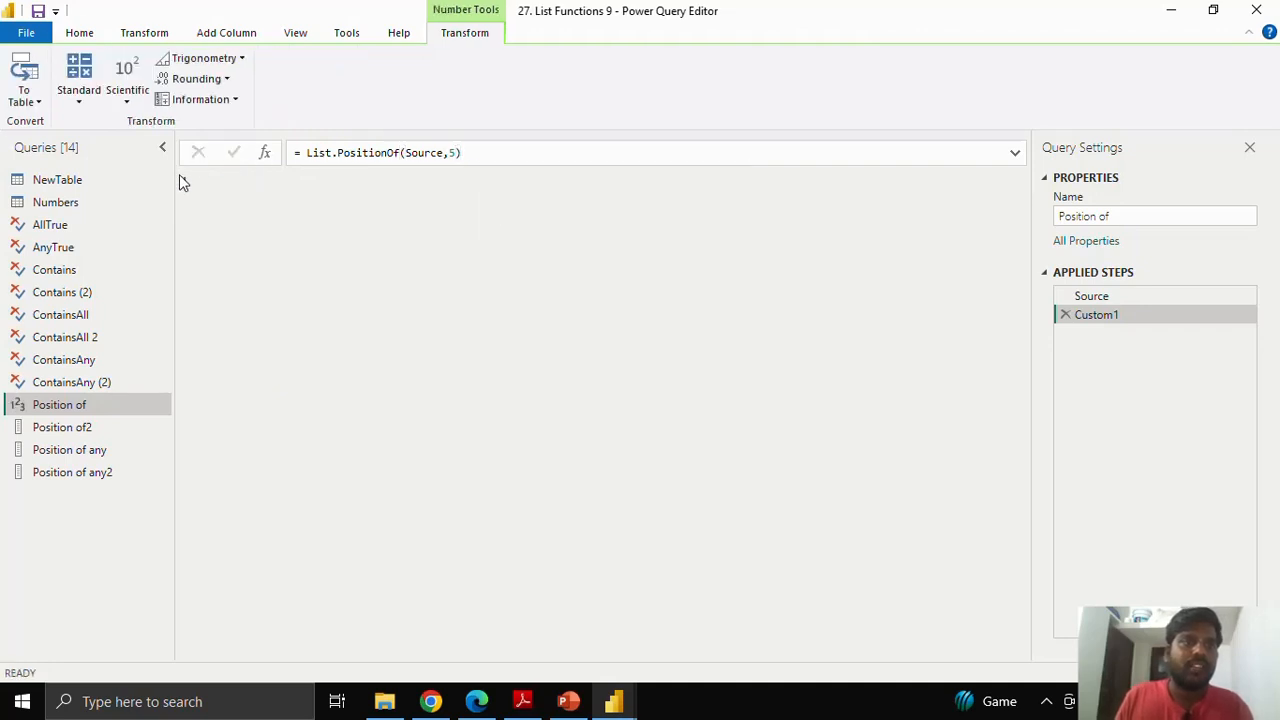
double_click(183, 180)
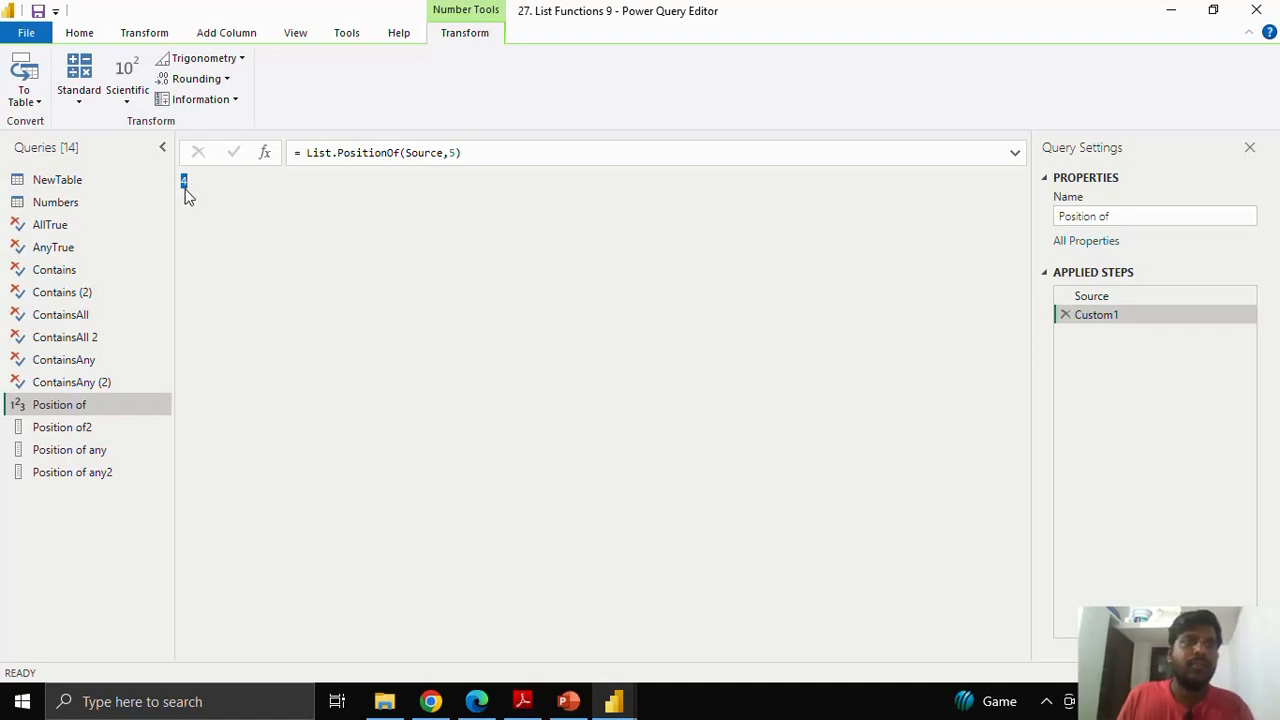
- Change the value looked up in the Position of query to 11, apply the formula and compare the result with that value
left_click(455, 152)
key("BackSpace")
type("11")
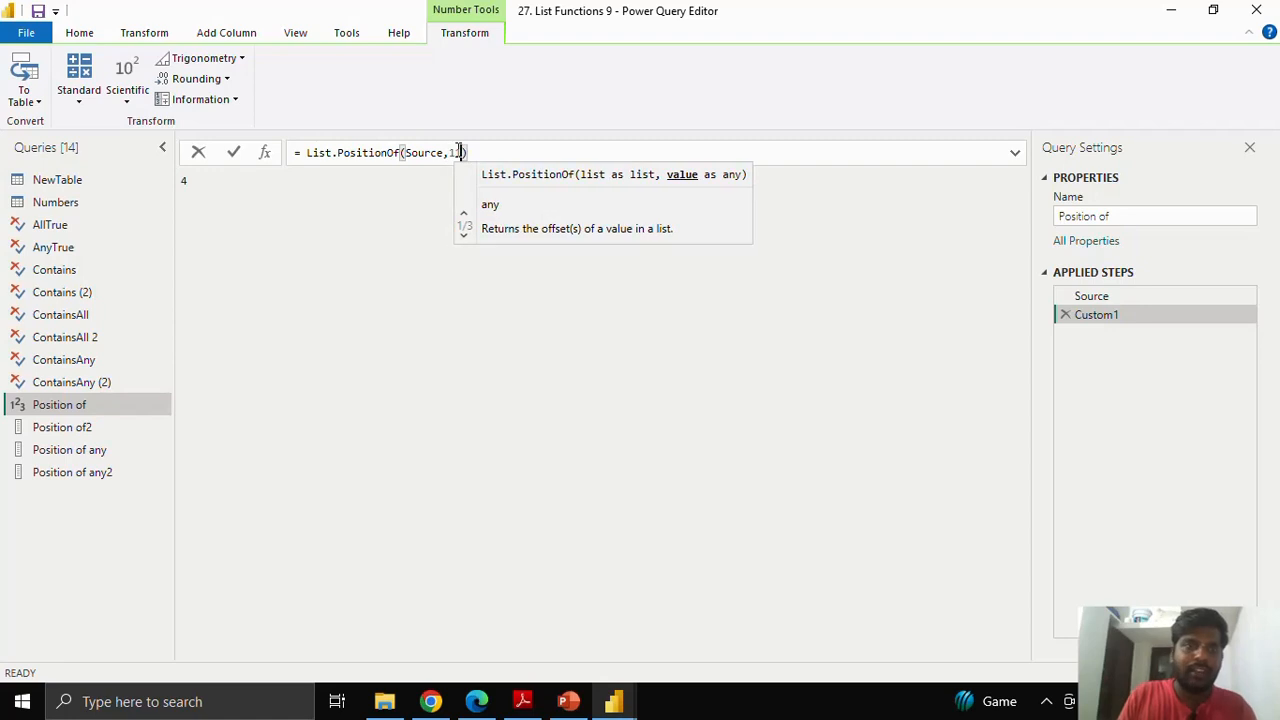
left_click(232, 152)
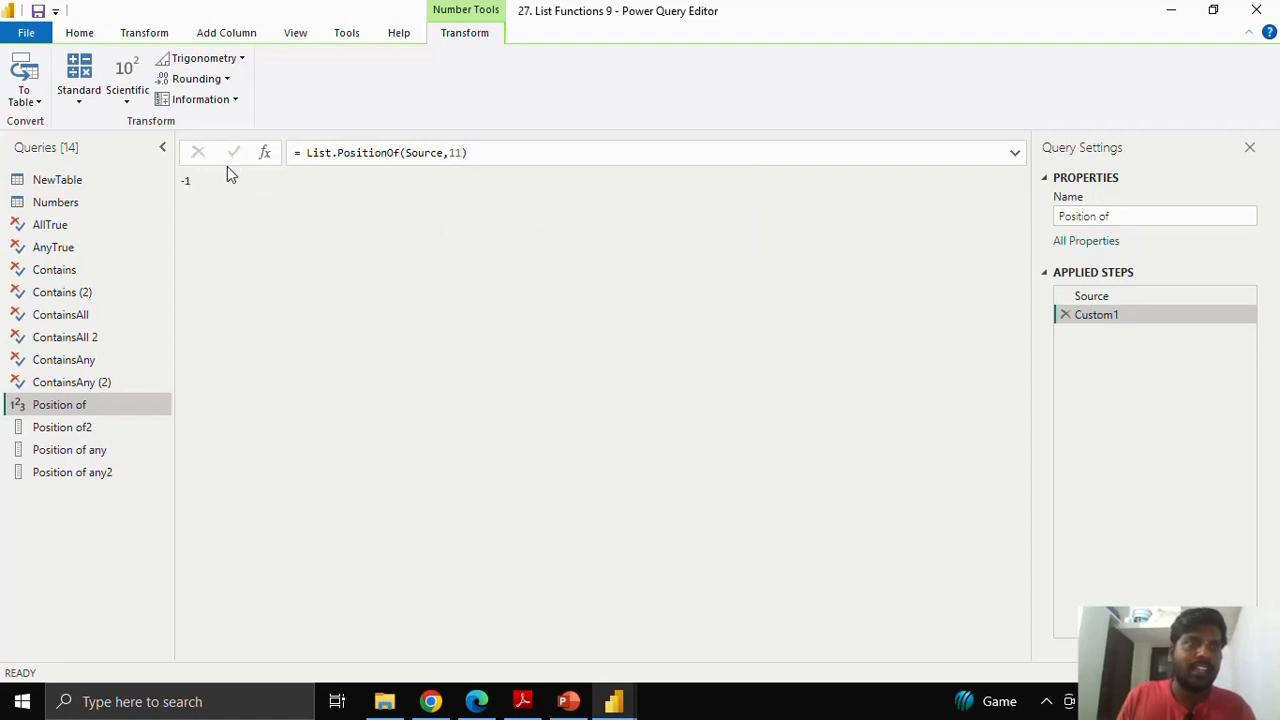
left_click_drag(183, 181, 202, 180)
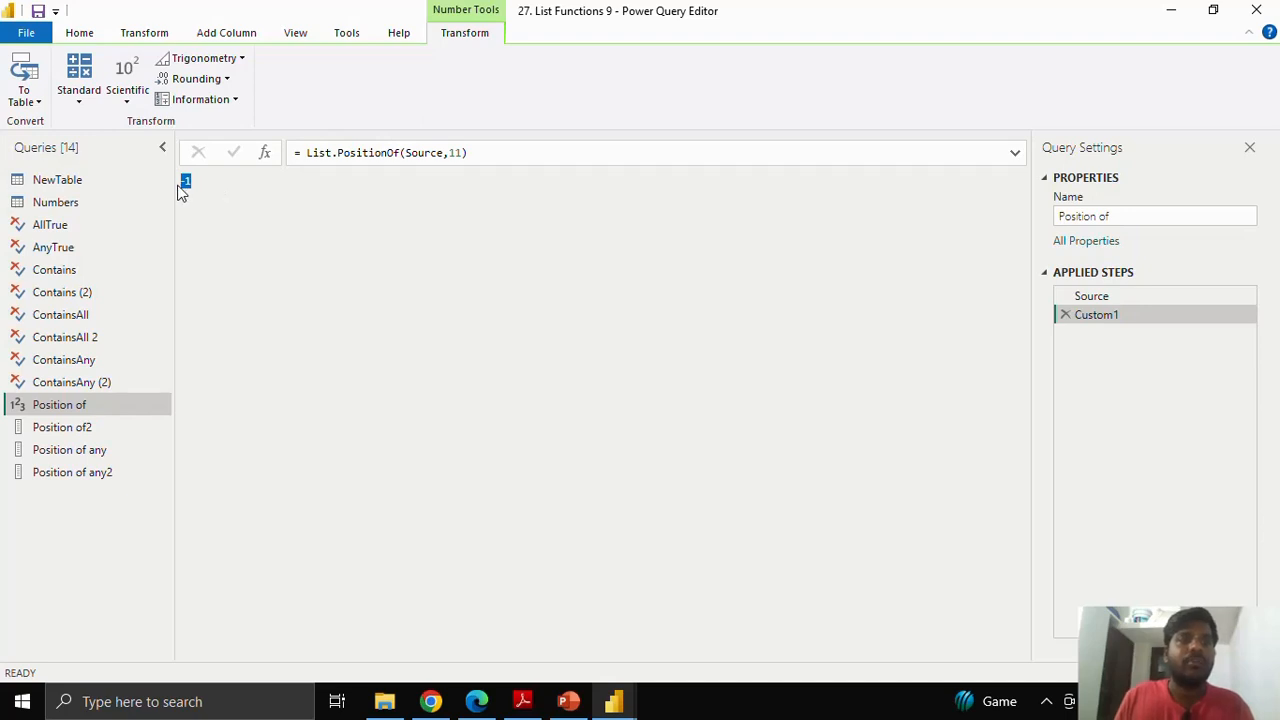
left_click(193, 183)
left_click_drag(193, 183, 180, 188)
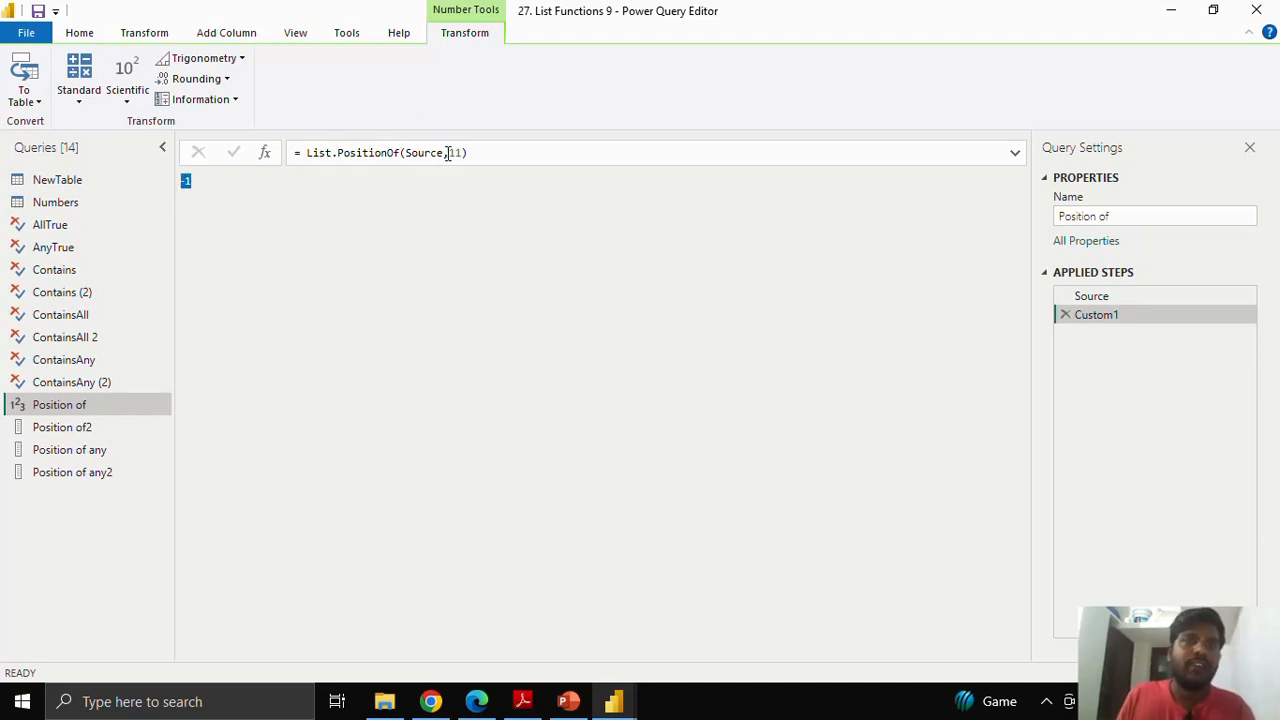
left_click_drag(447, 152, 464, 152)
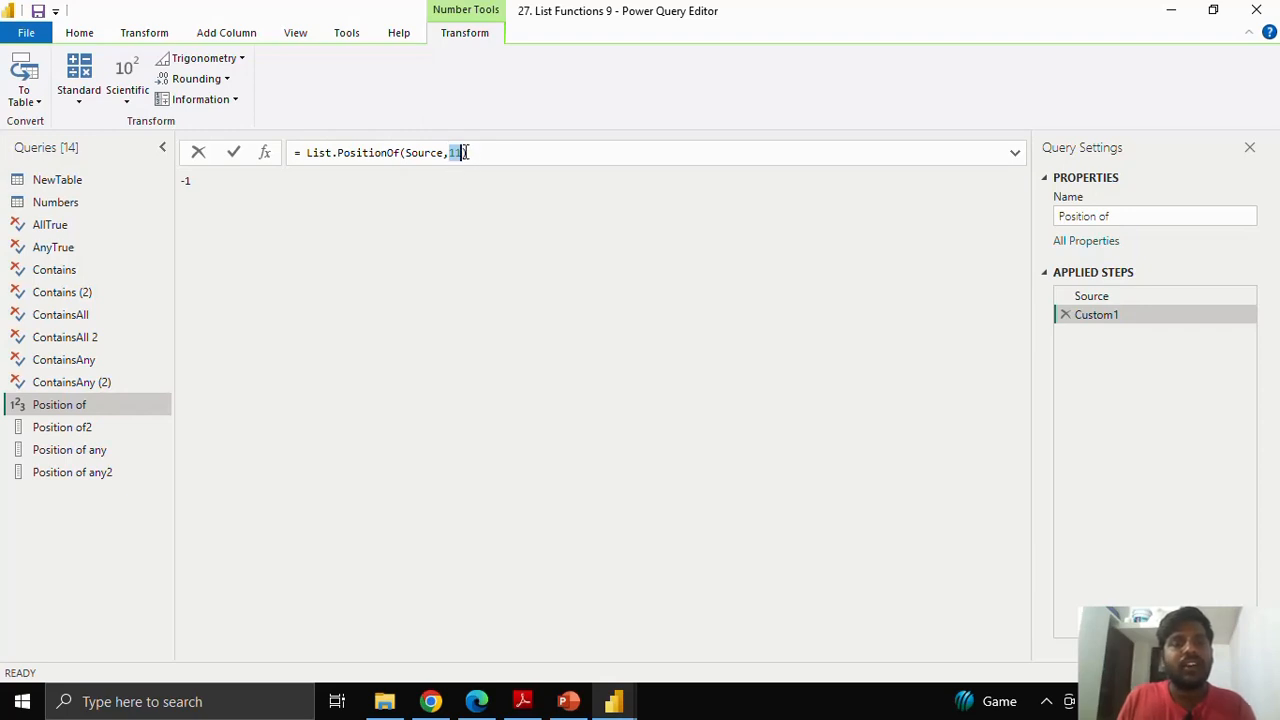
left_click_drag(180, 182, 196, 182)
left_click(195, 182)
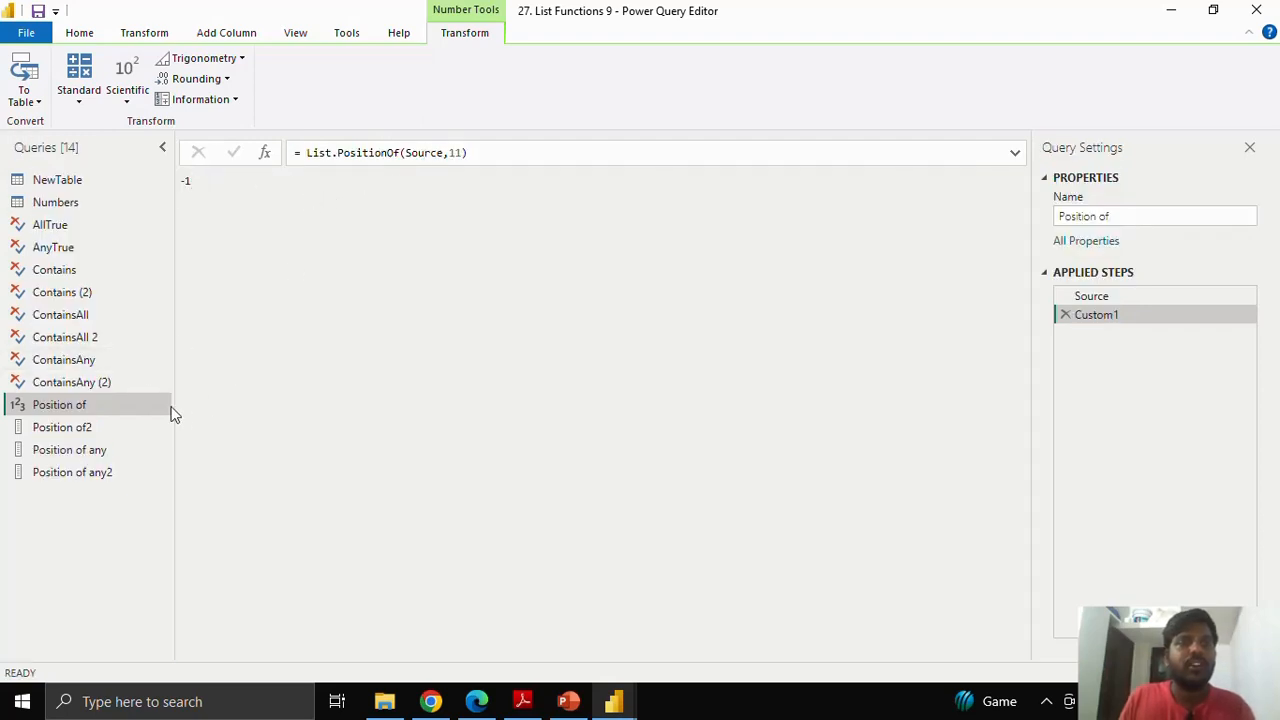
- Add a custom step to the Position of2 query and replace its Source reference with the List.PositionOf function
left_click(136, 425)
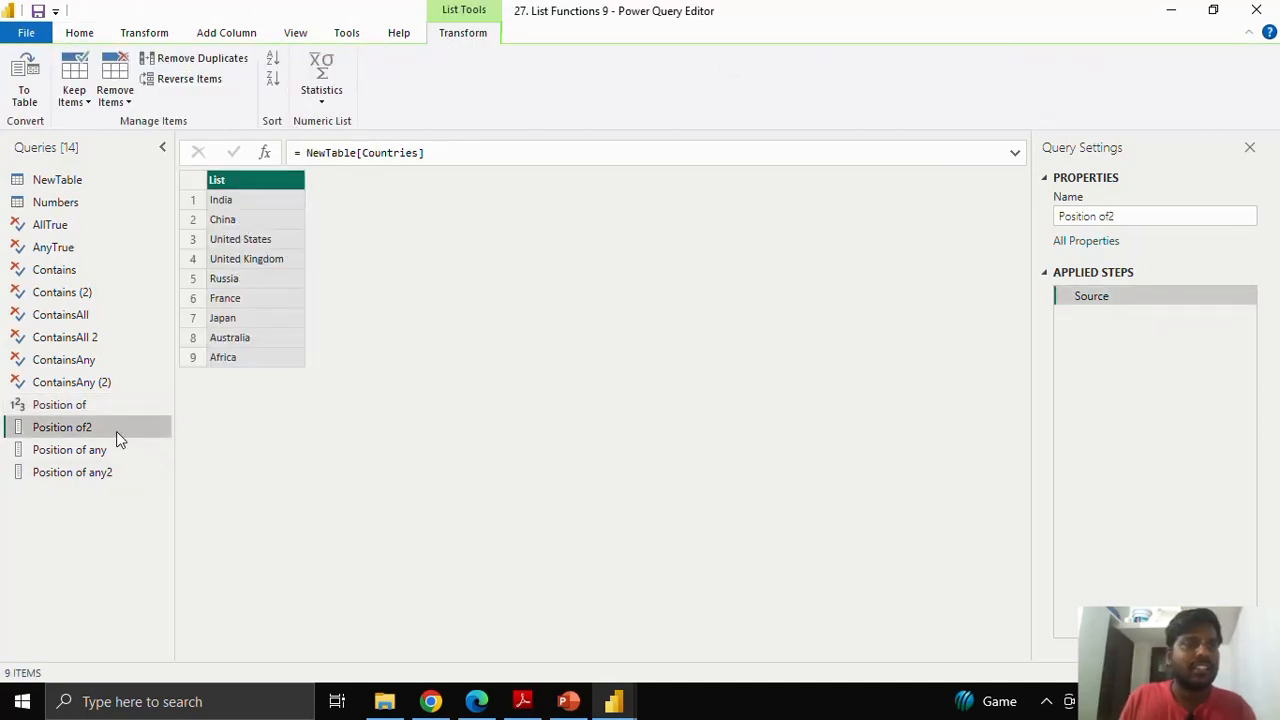
left_click(268, 153)
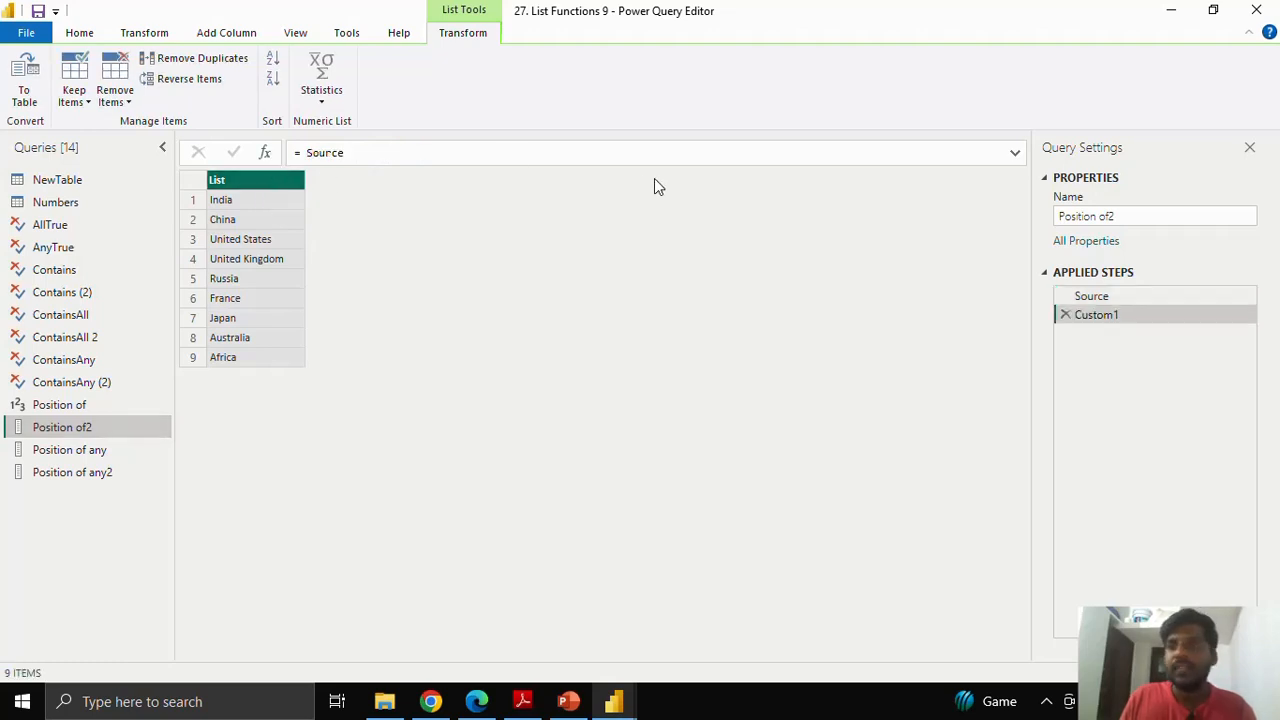
left_click(395, 149)
key("BackSpace")
key("BackSpace")
key("BackSpace")
key("BackSpace")
key("BackSpace")
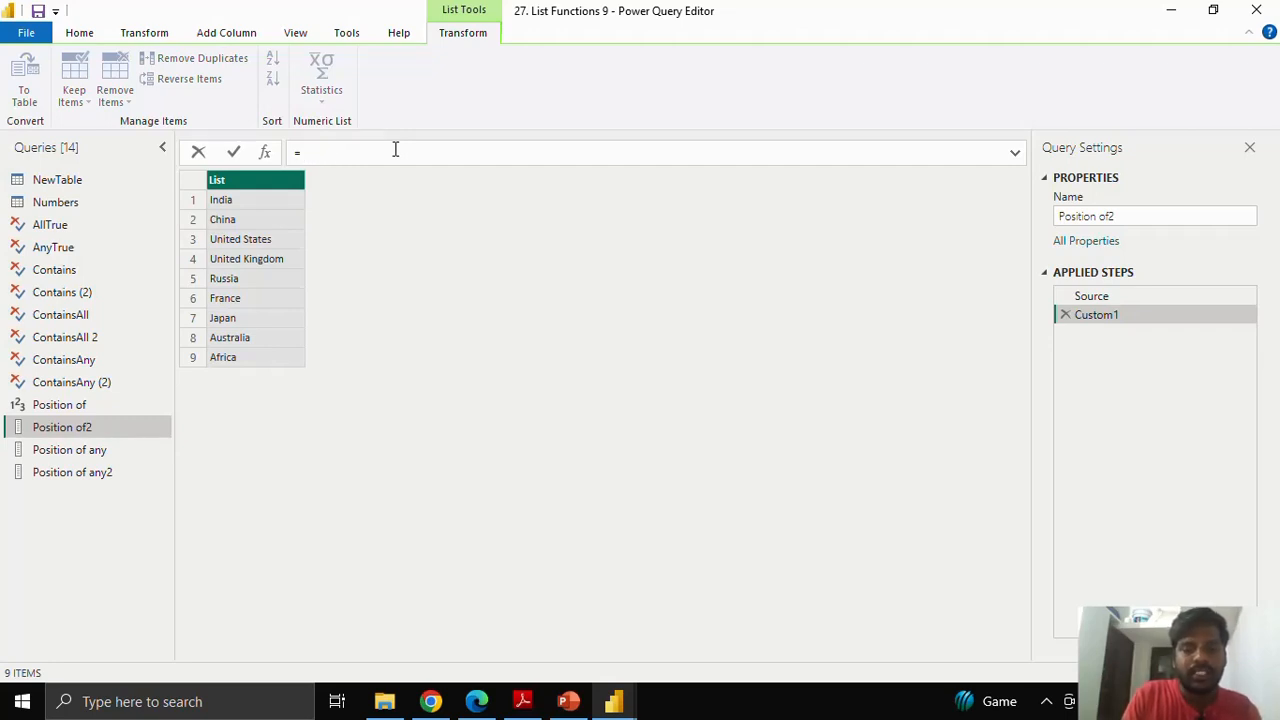
type(".Posi")
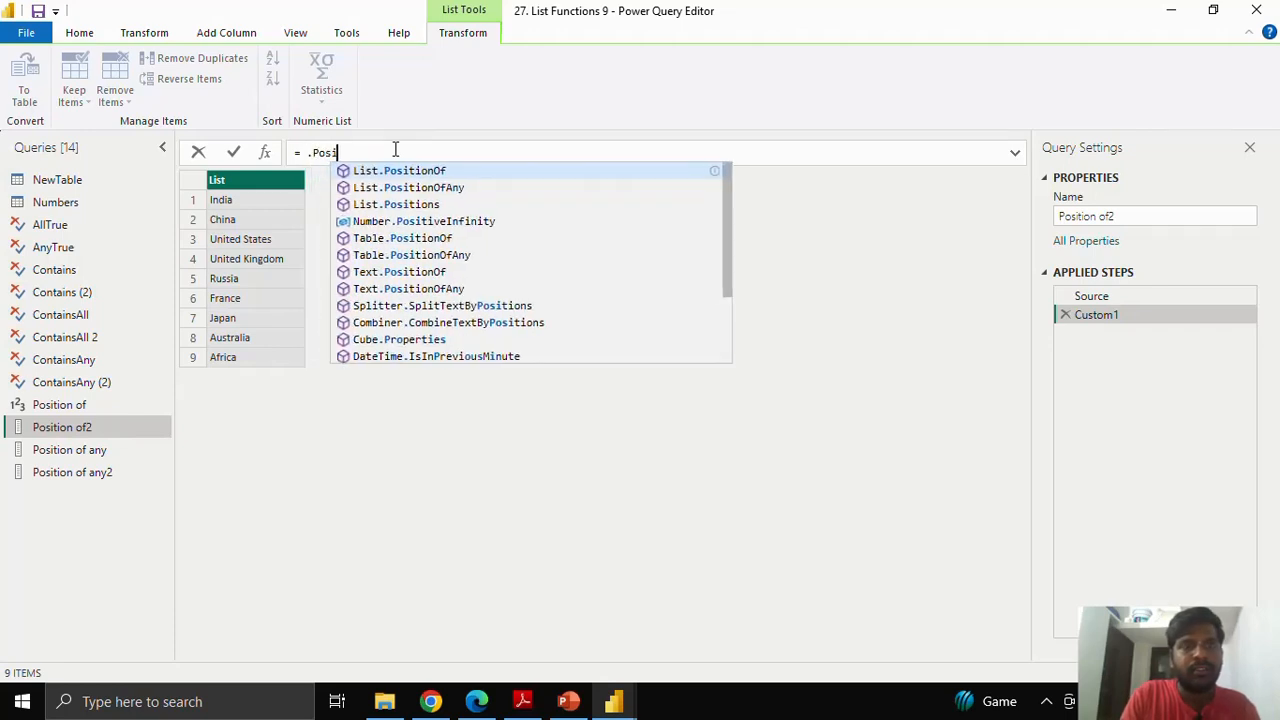
type("tion")
key("Tab")
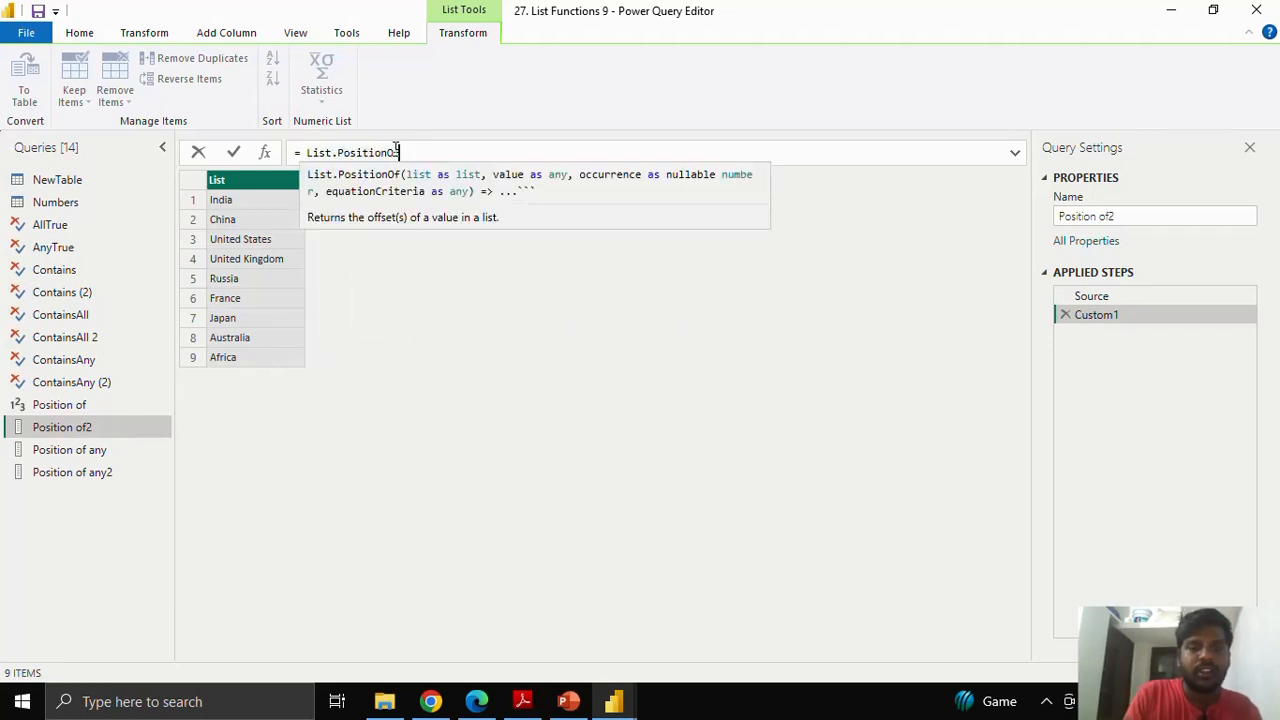
- Give List.PositionOf in the Position of2 query the arguments Source and "India", and apply the formula
type("(Sour")
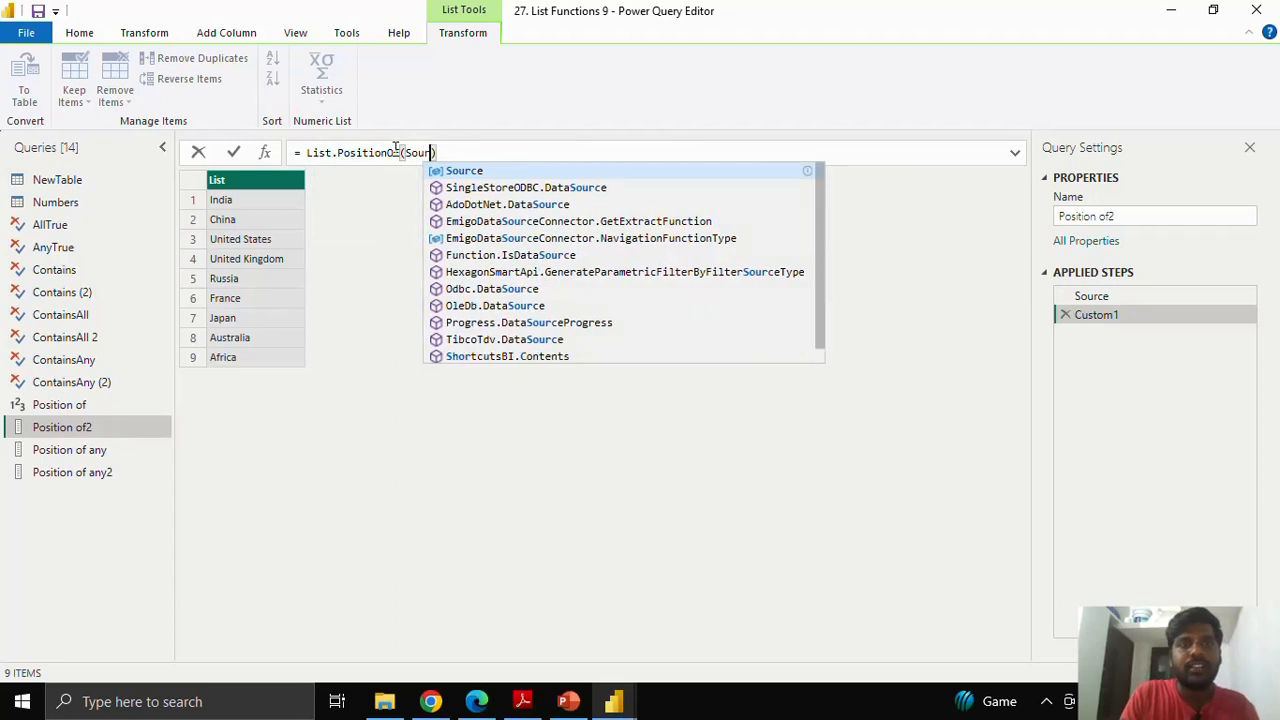
key("Tab")
type(",")
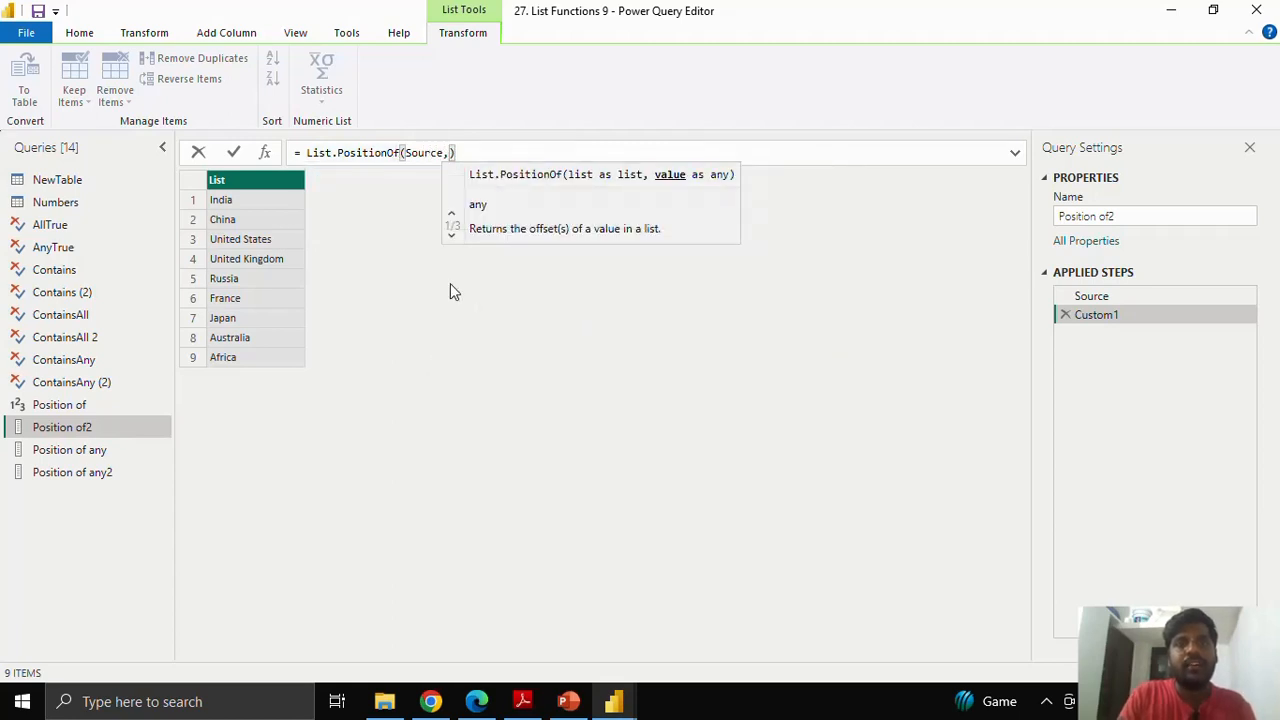
type("\"India")
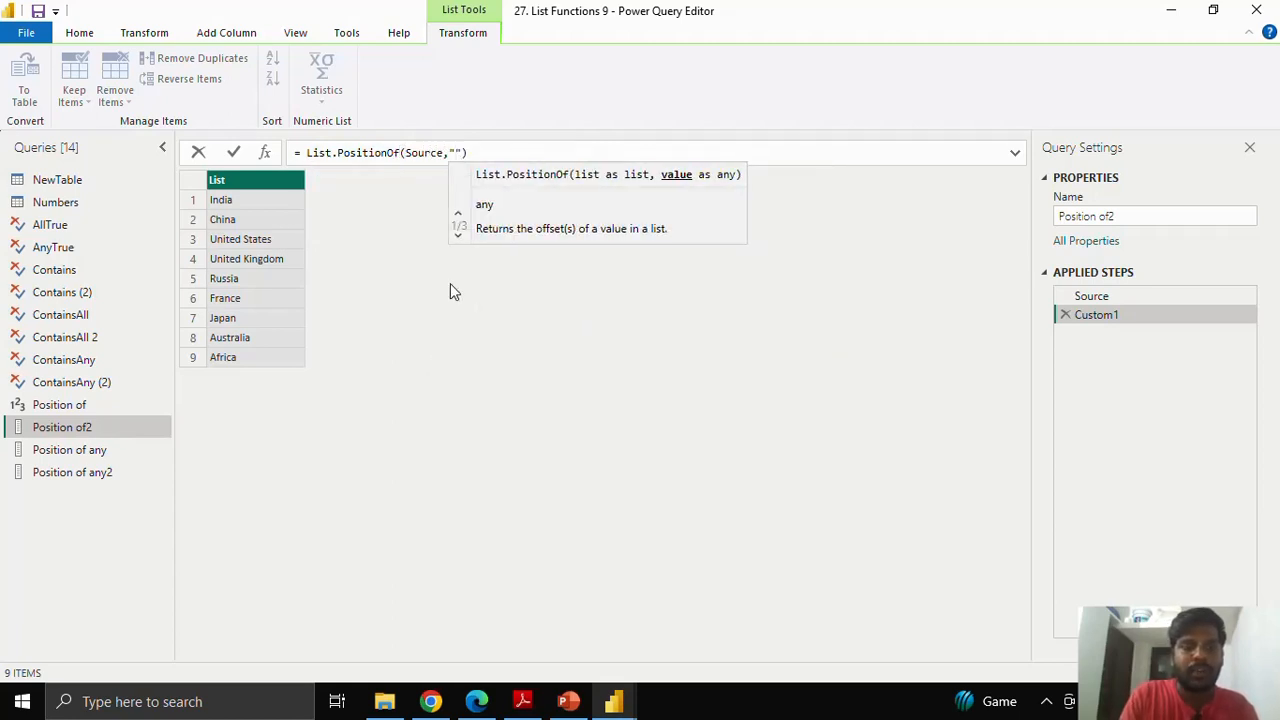
key("Return")
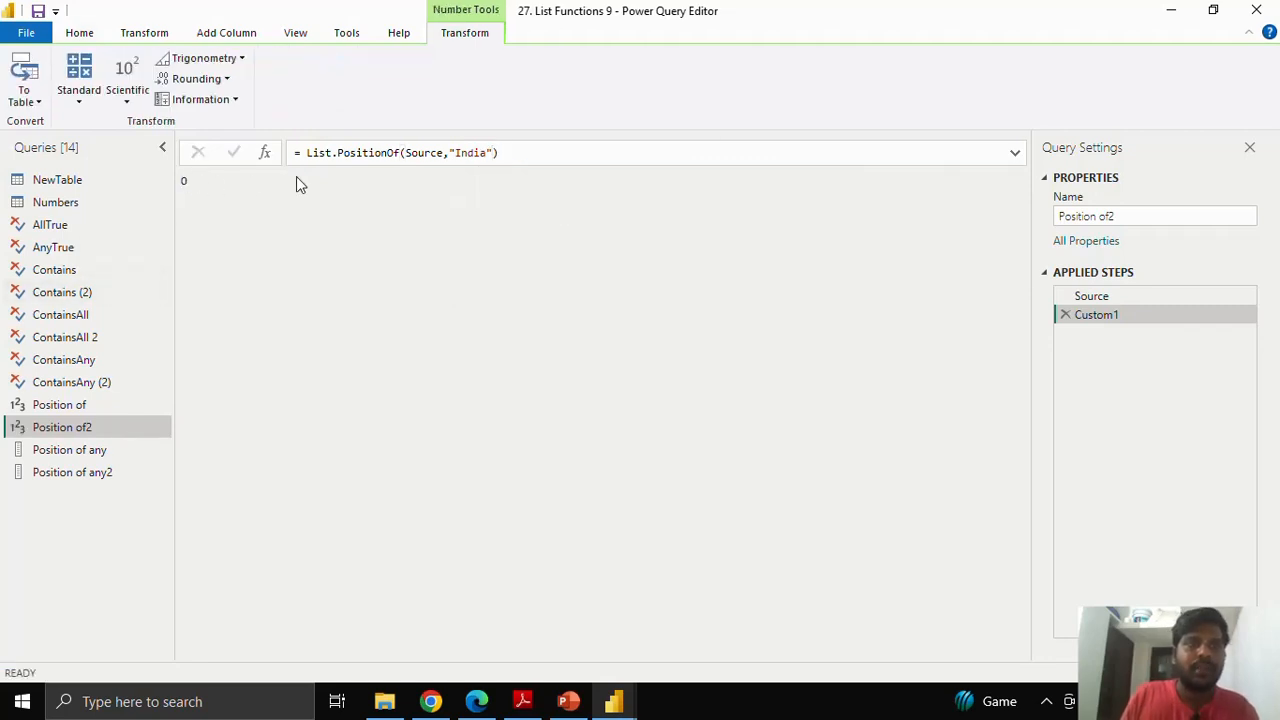
- Change the text looked up in the Position of2 query to "Japan" and apply the formula
left_click_drag(487, 152, 455, 151)
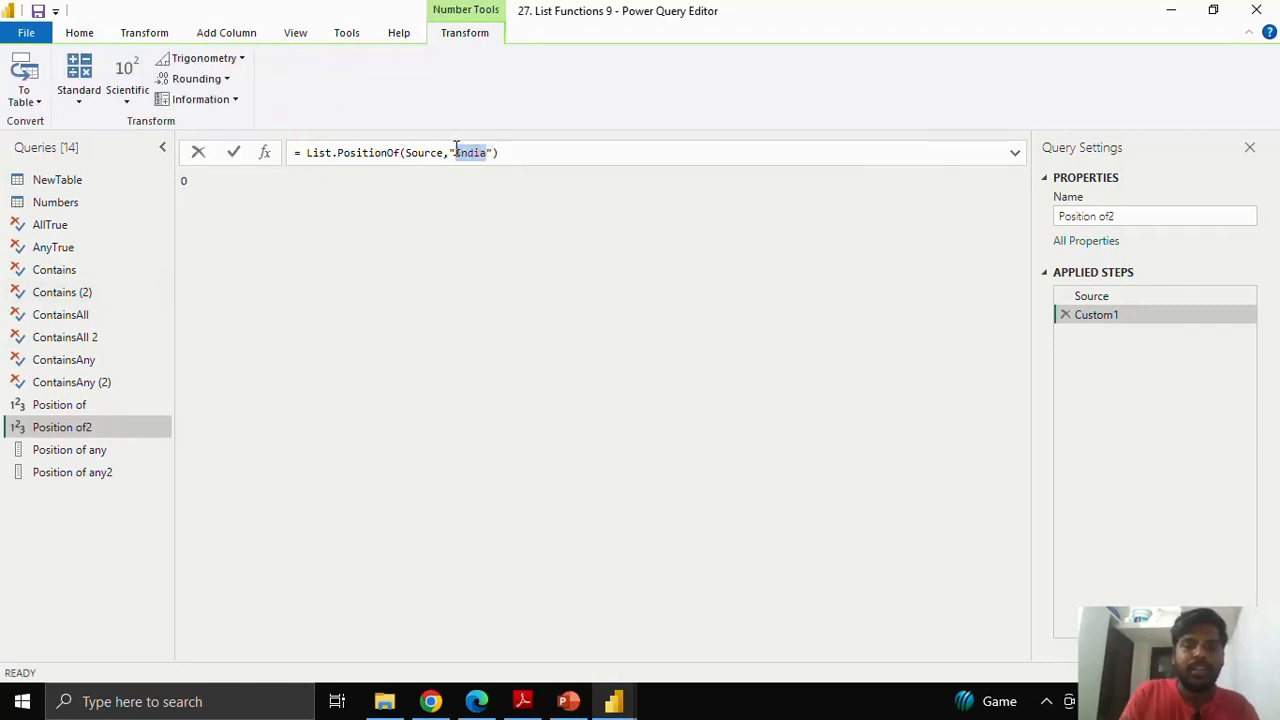
type("Japan")
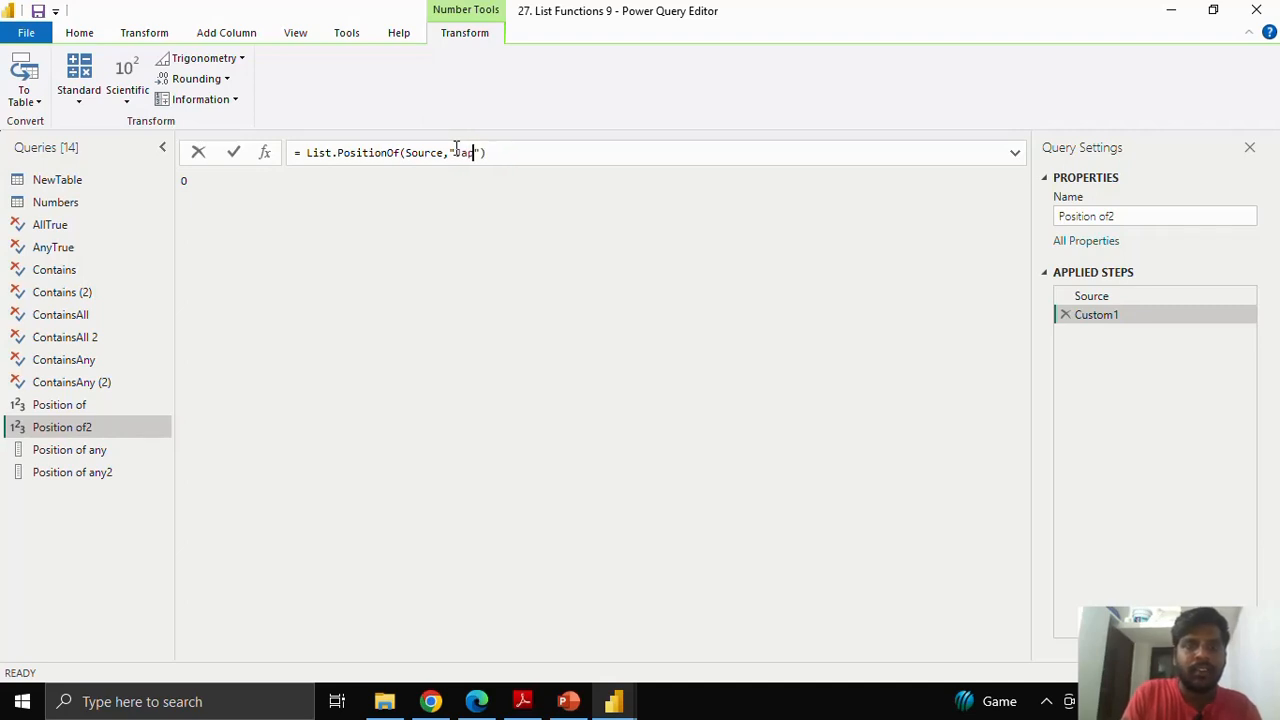
key("Return")
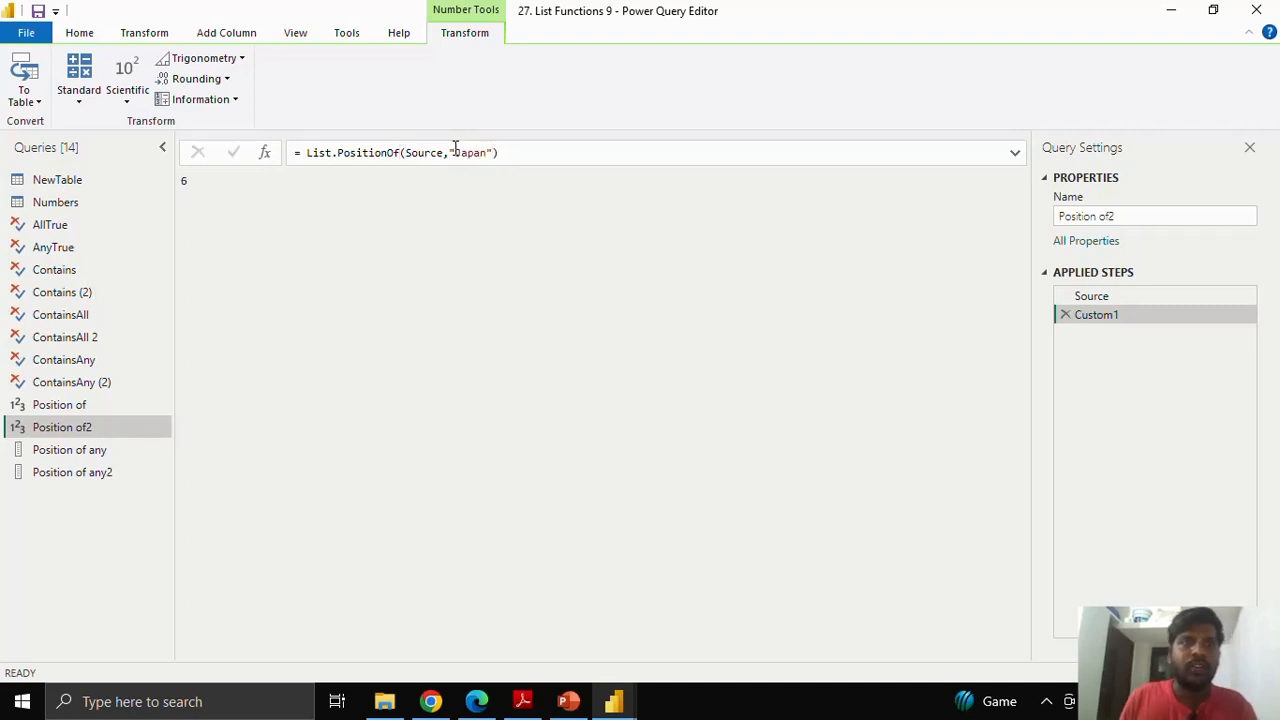
- Change the text looked up in the Position of2 query to "Canada", apply the formula and check the returned position
left_click_drag(489, 152, 456, 150)
type("Canada")
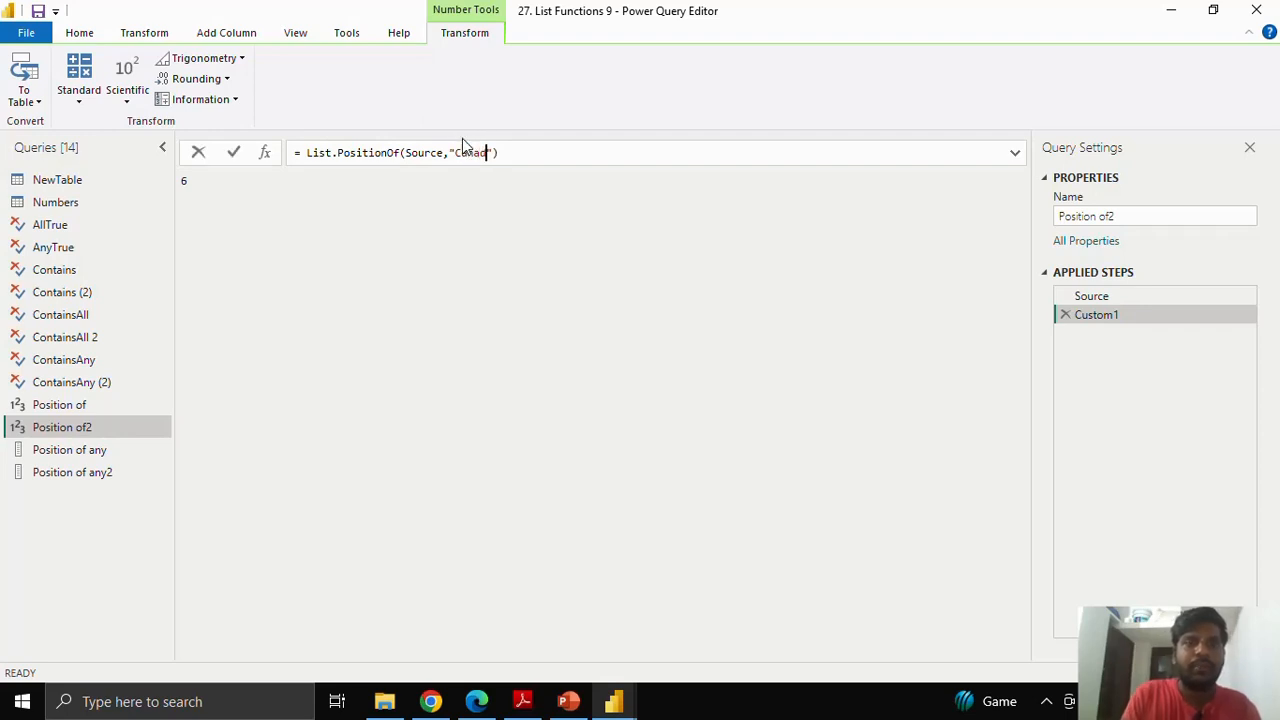
key("Return")
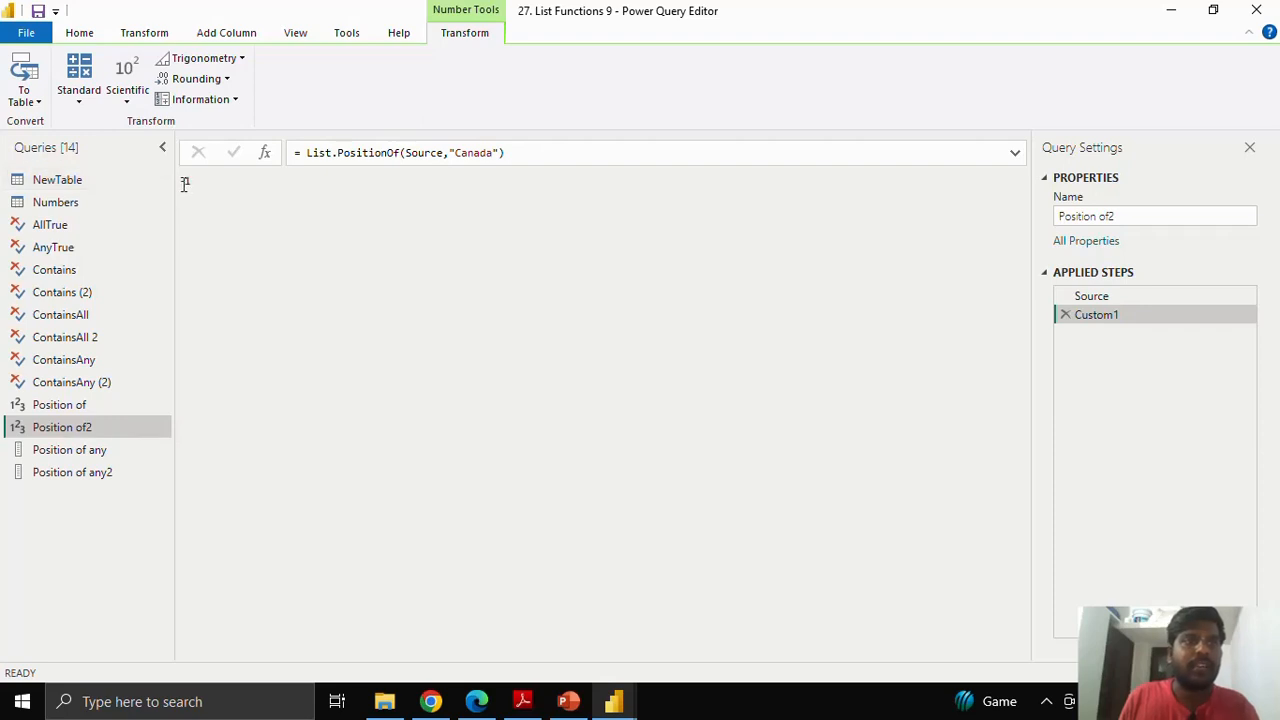
left_click_drag(183, 181, 207, 182)
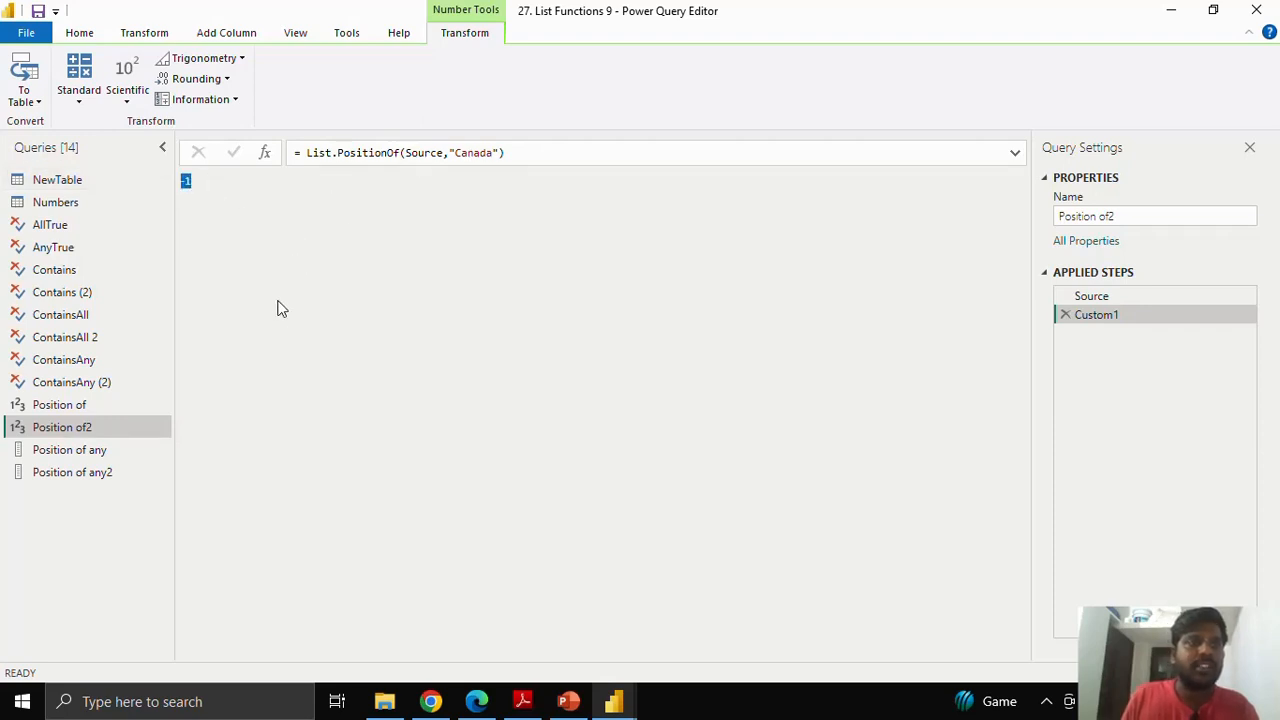
- Add a custom step to the Position of any query and replace its Source reference with the List.PositionOfAny function
left_click(137, 450)
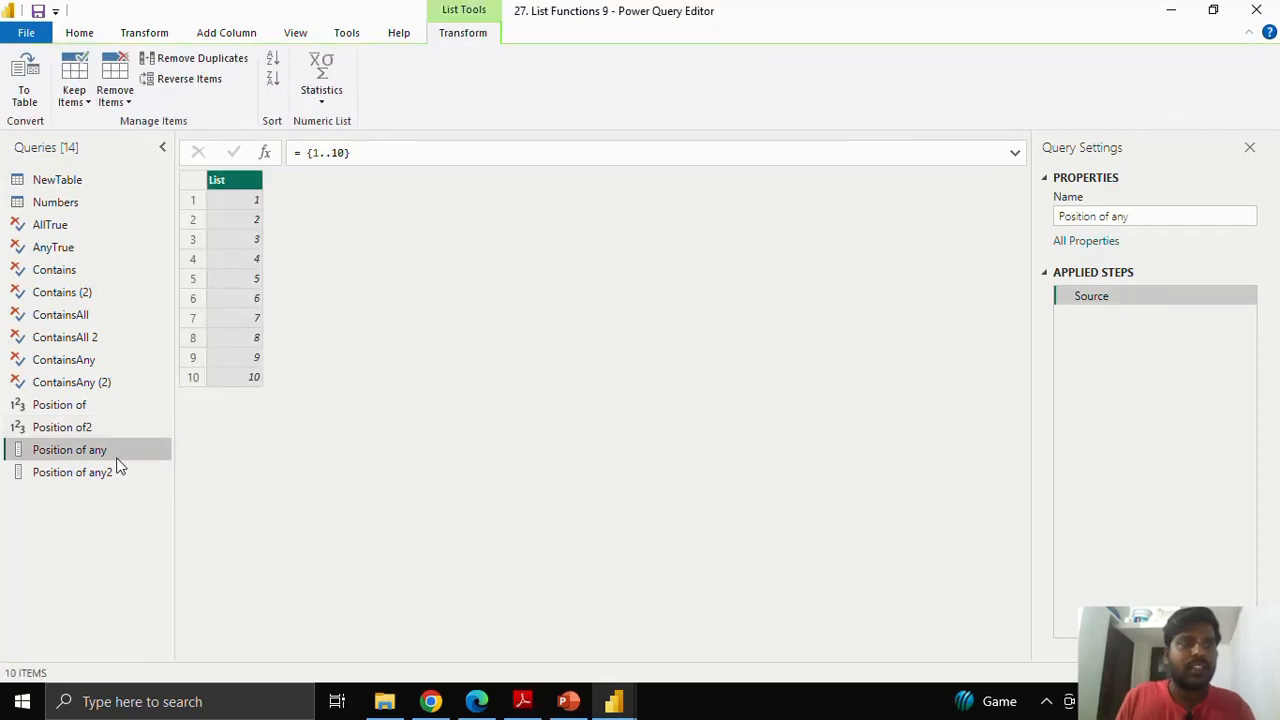
left_click(268, 155)
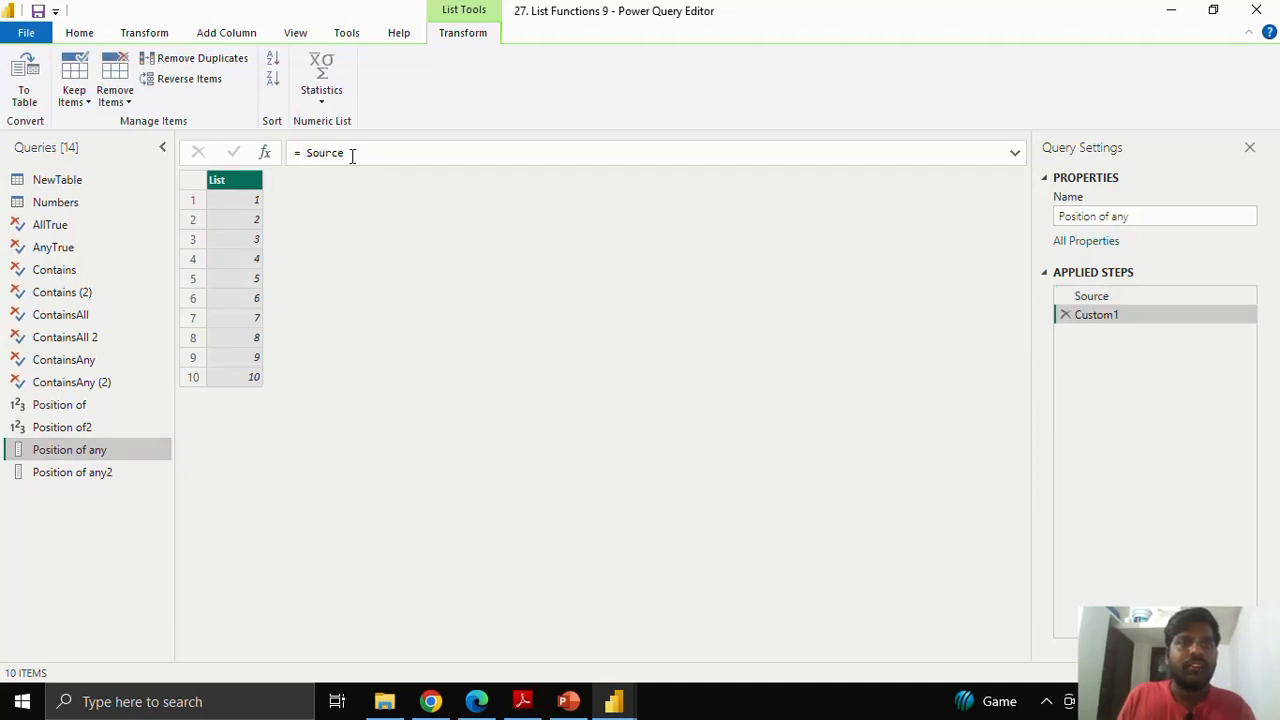
left_click_drag(352, 155, 306, 152)
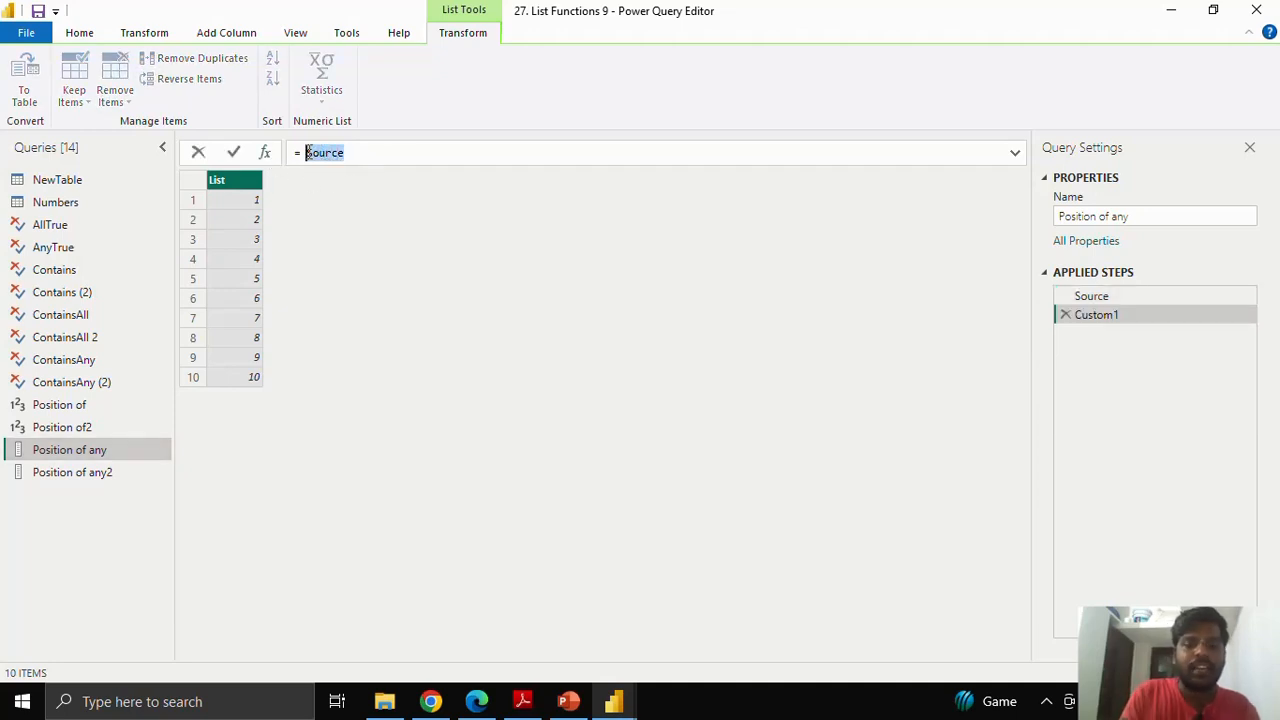
type("Posit")
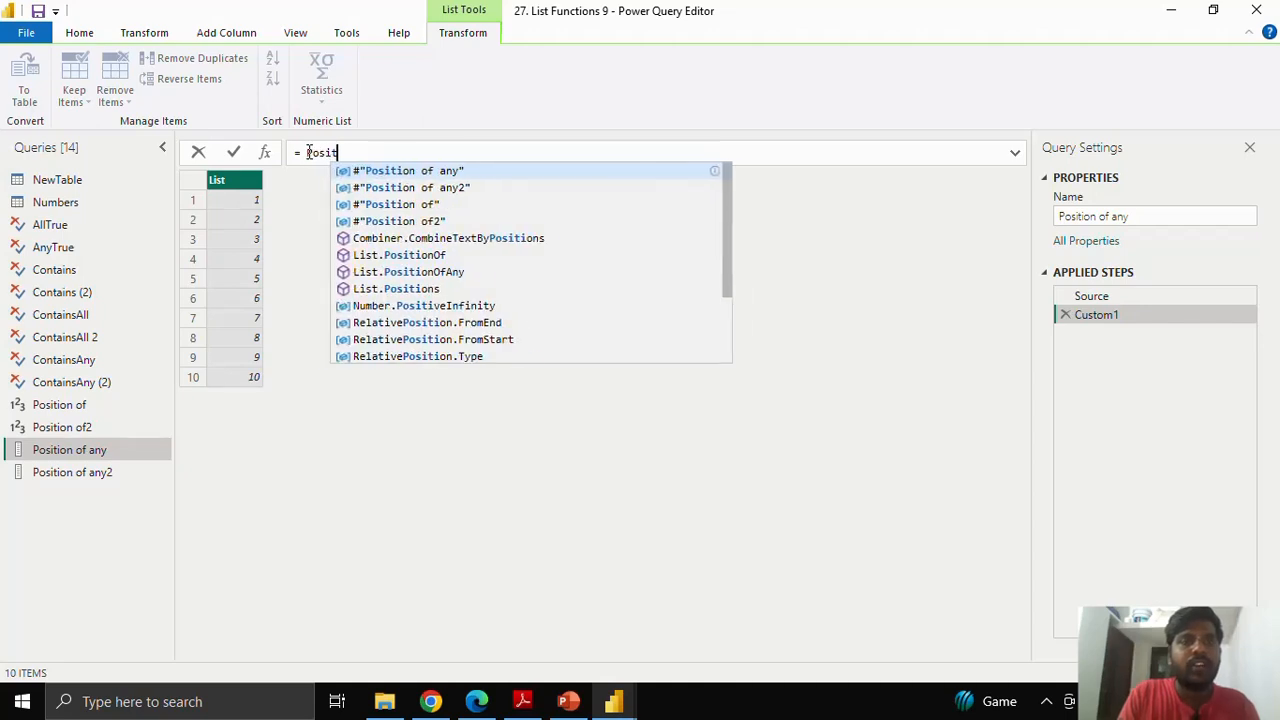
type("ionOf")
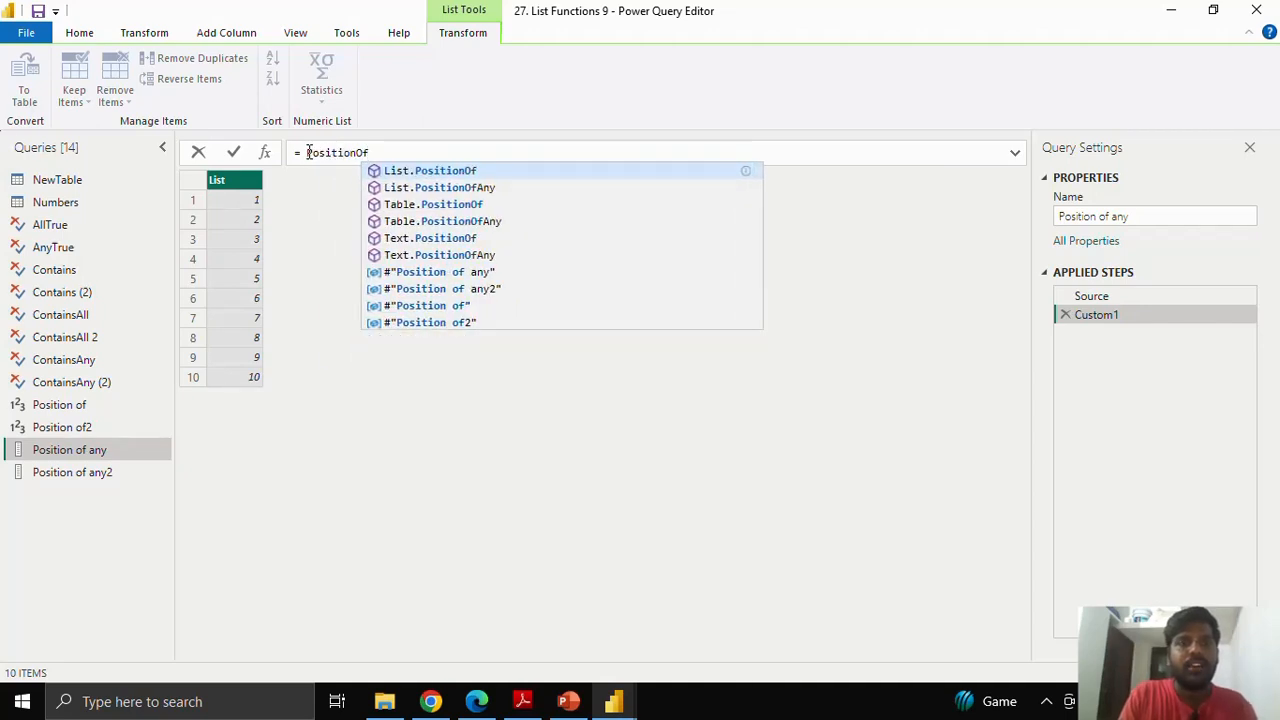
key("Down")
key("Tab")
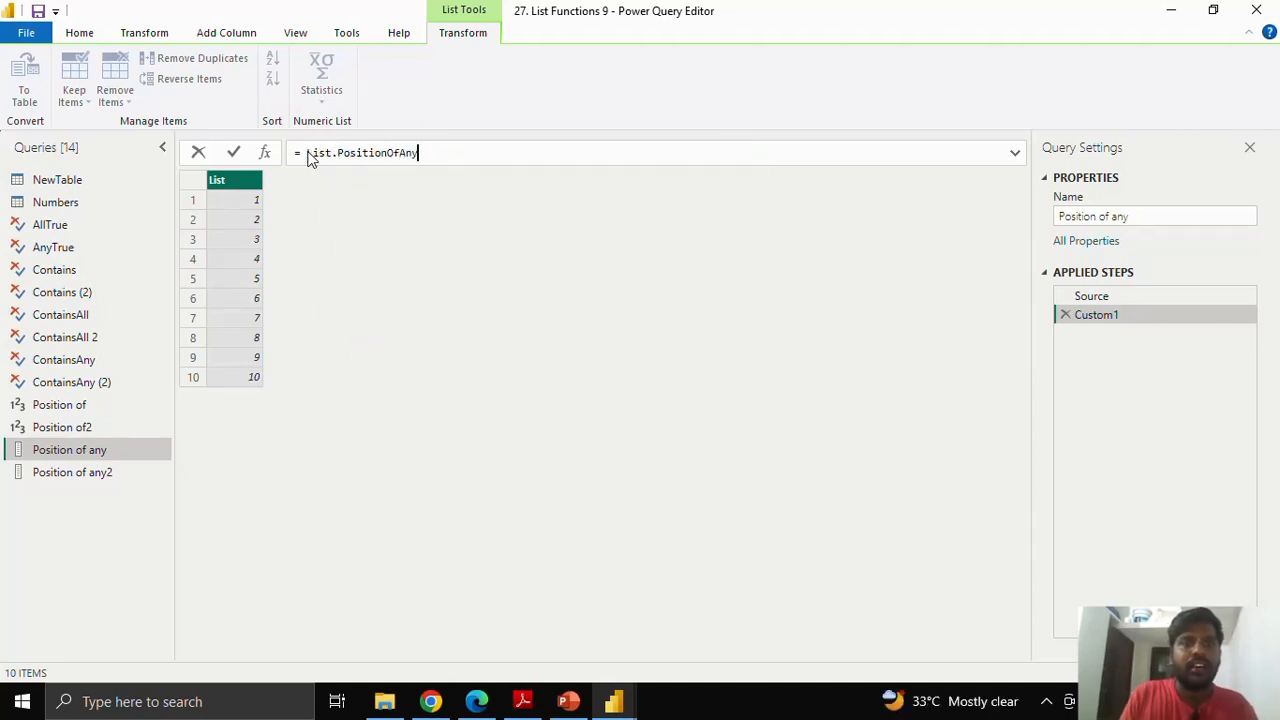
- Give List.PositionOfAny in the Position of any query the arguments Source and {3,4}, apply the formula and check the returned position
type("(")
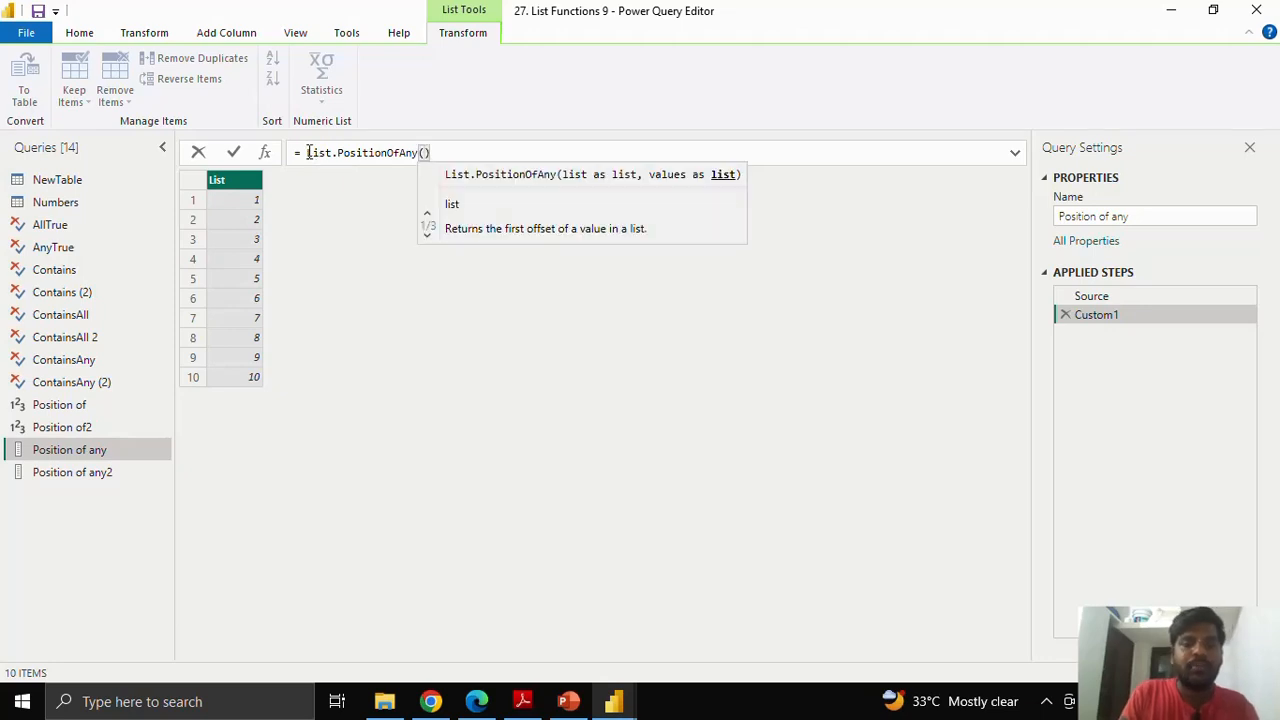
type("Source")
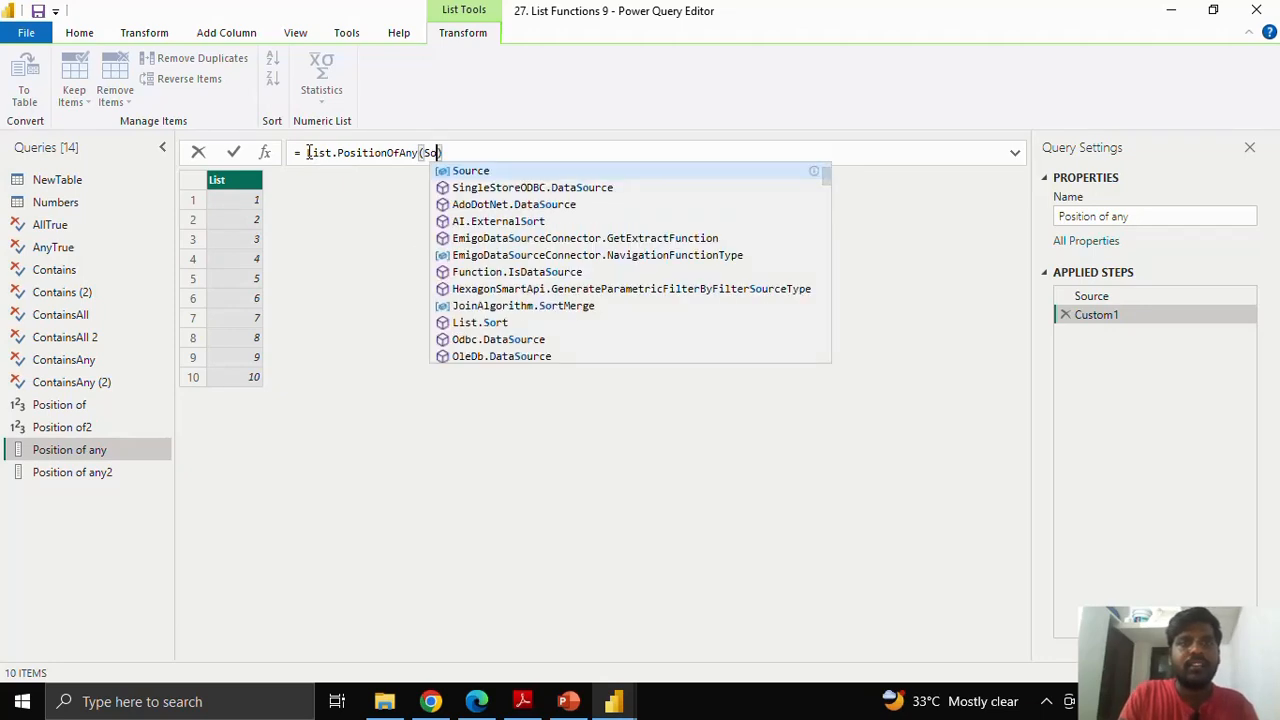
key("Tab")
type(",")
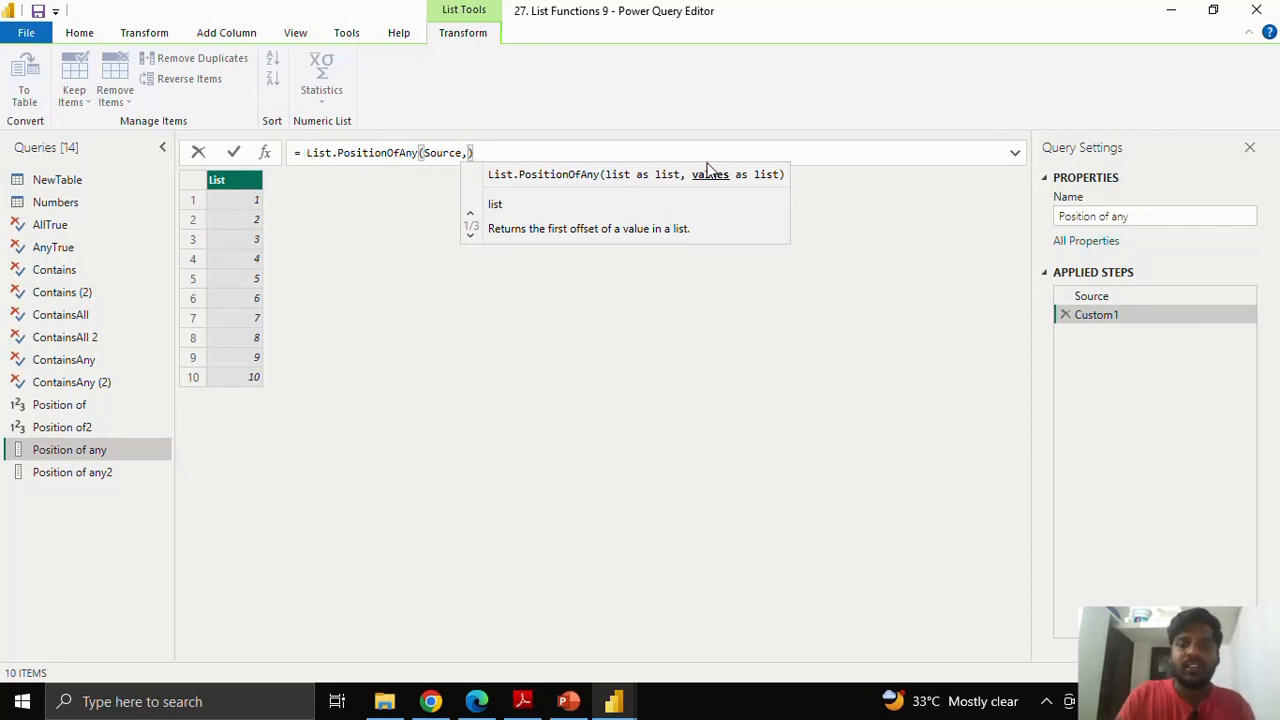
type("{")
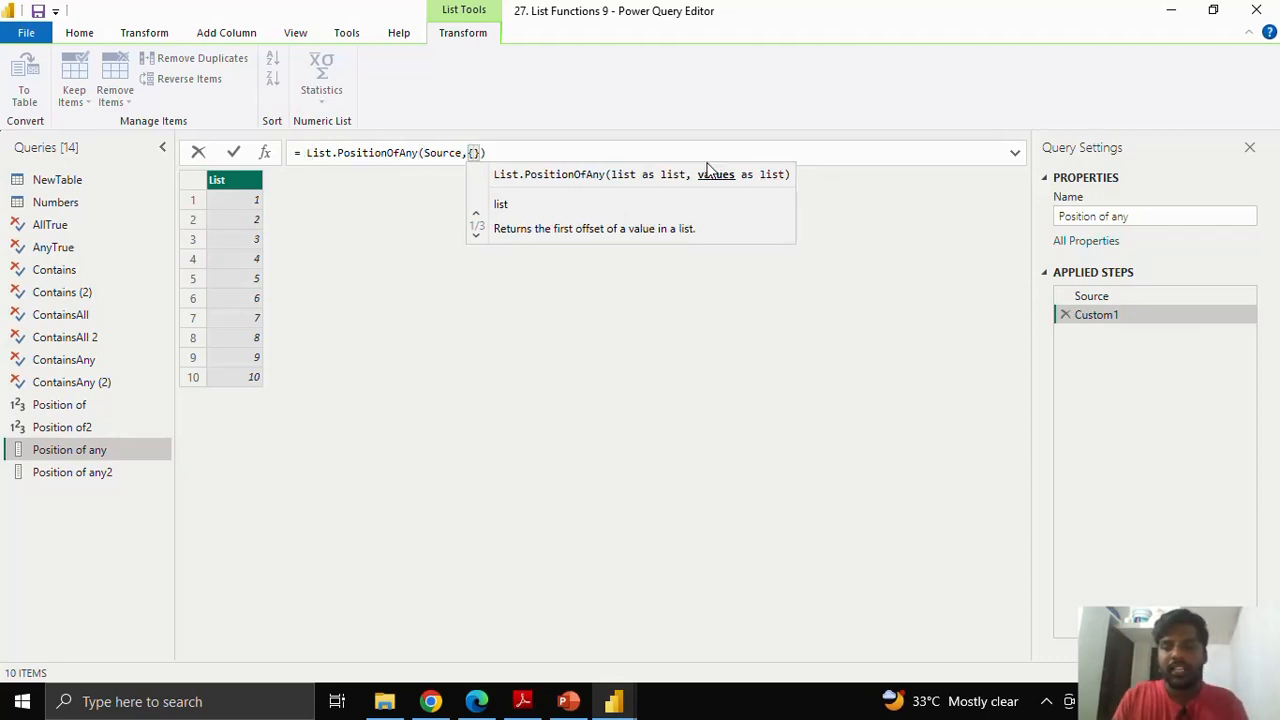
type("3,4")
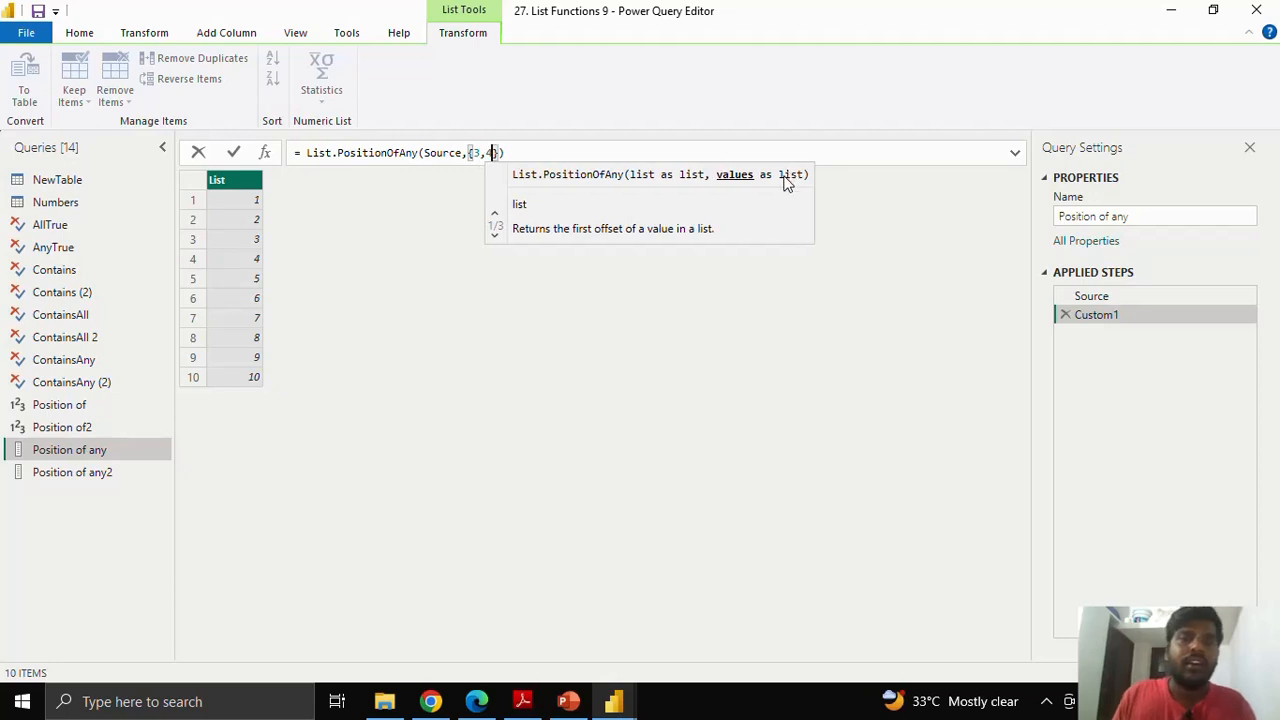
left_click(515, 153)
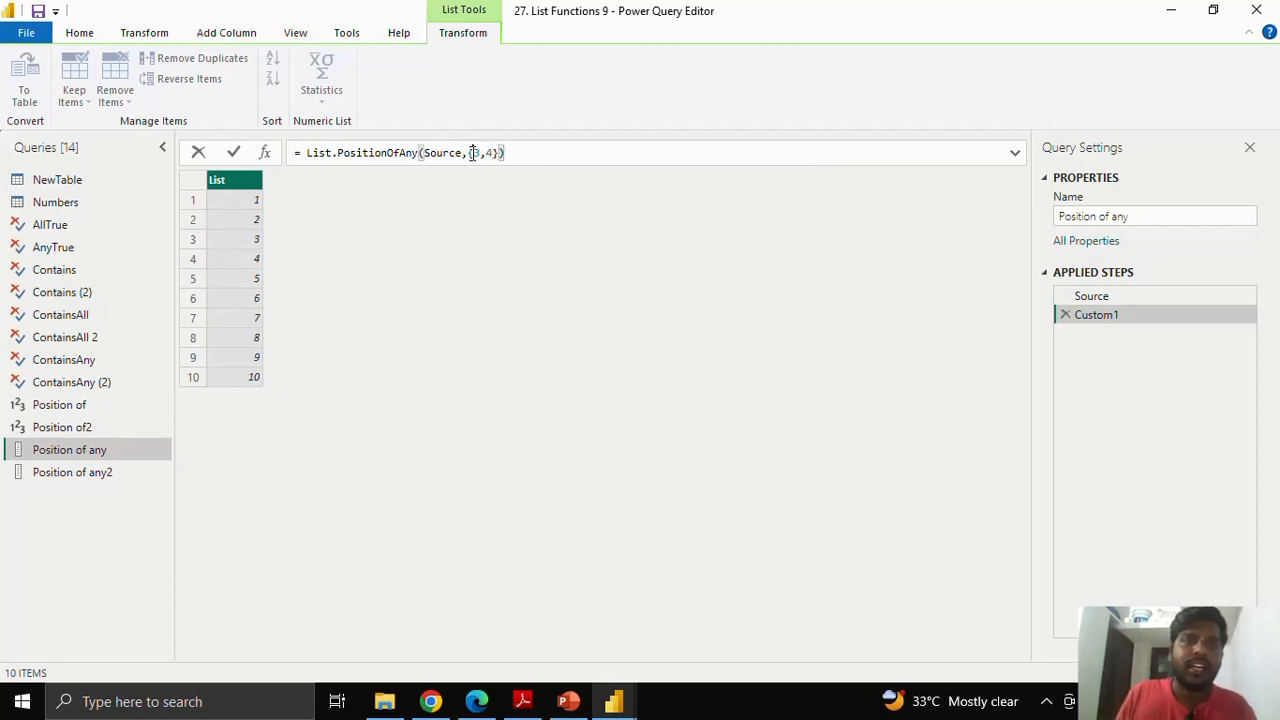
left_click_drag(472, 153, 479, 153)
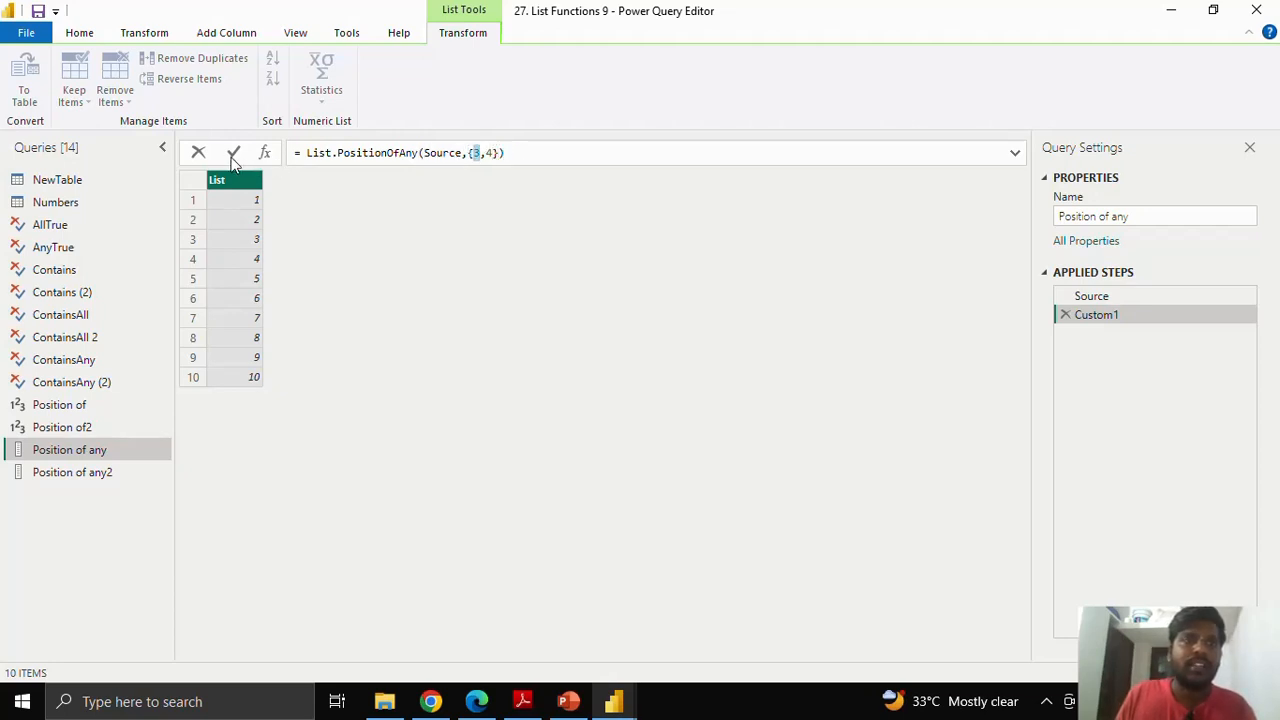
left_click(234, 153)
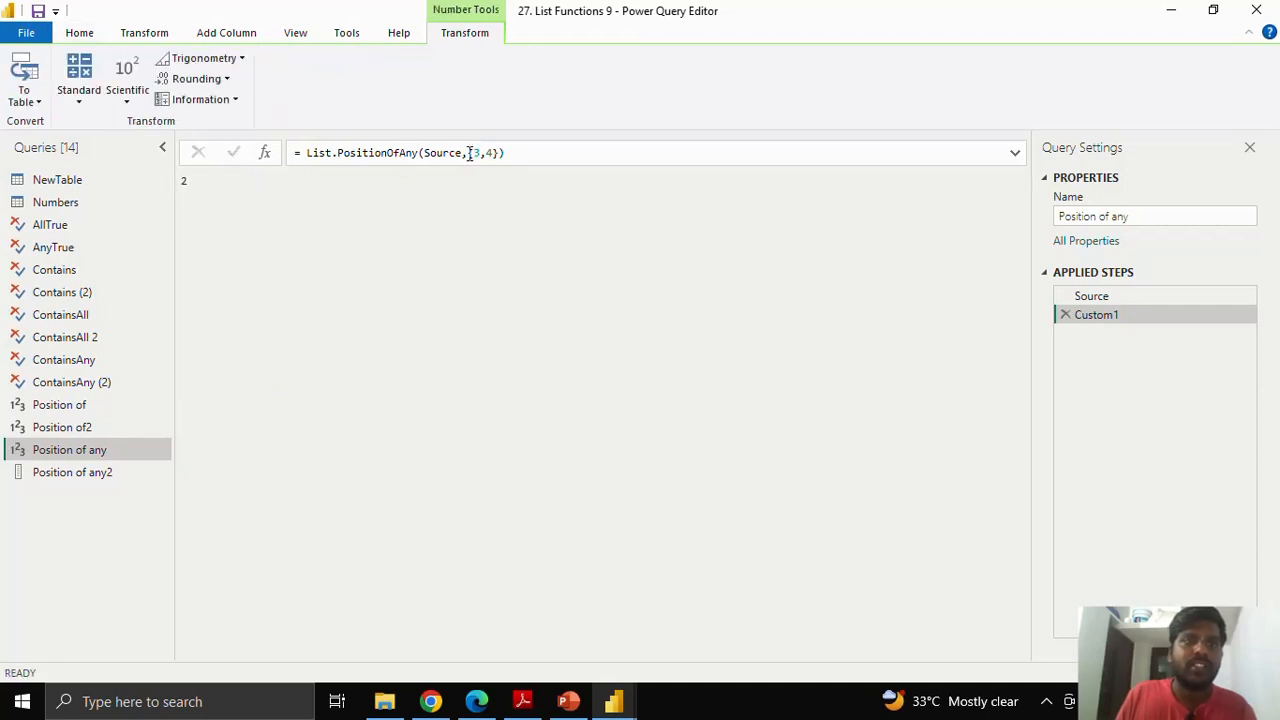
left_click(185, 182)
- Change the list of values looked up in the Position of any query to {5,6}, apply the formula and check the result
double_click(491, 153)
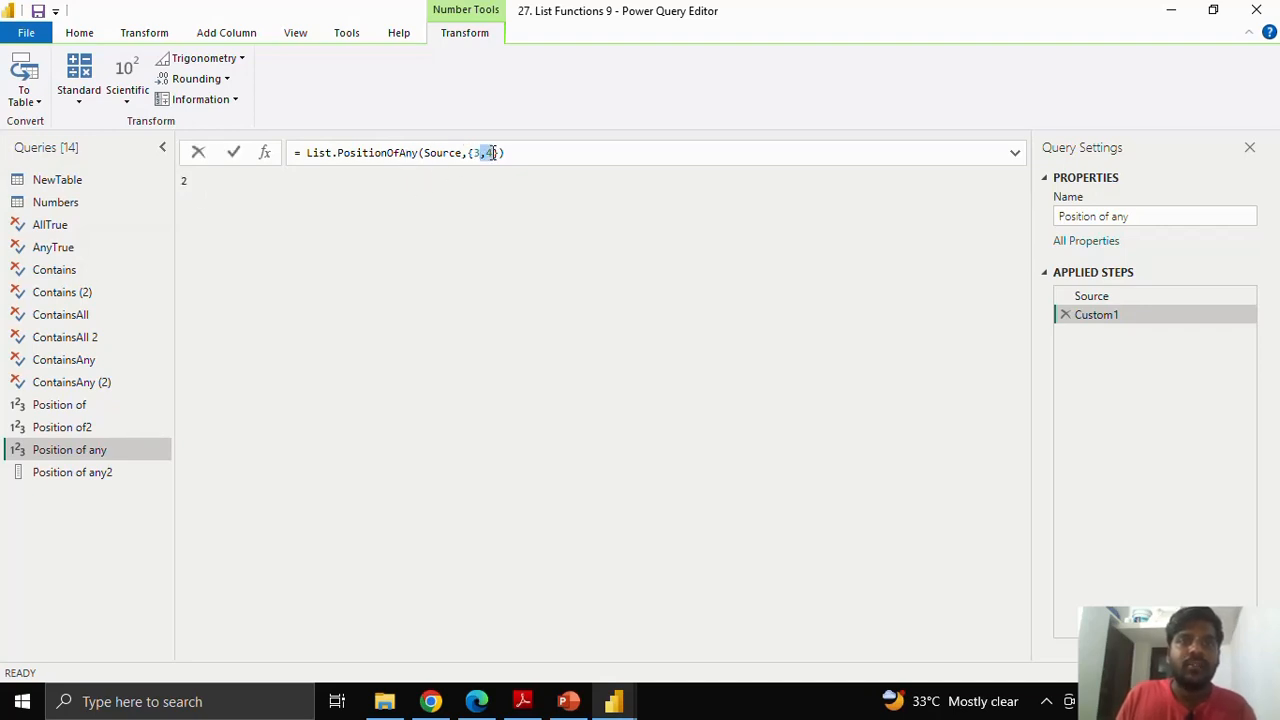
key("BackSpace")
key("BackSpace")
key("BackSpace")
type("5,6")
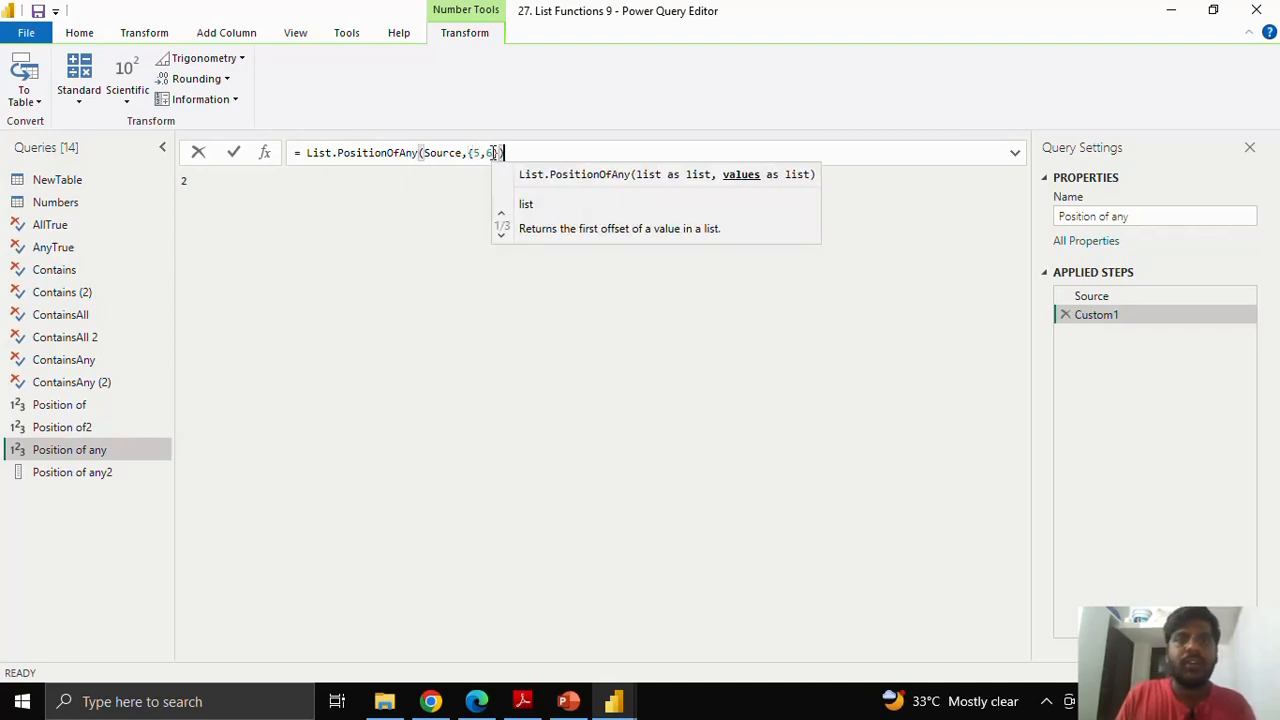
key("Return")
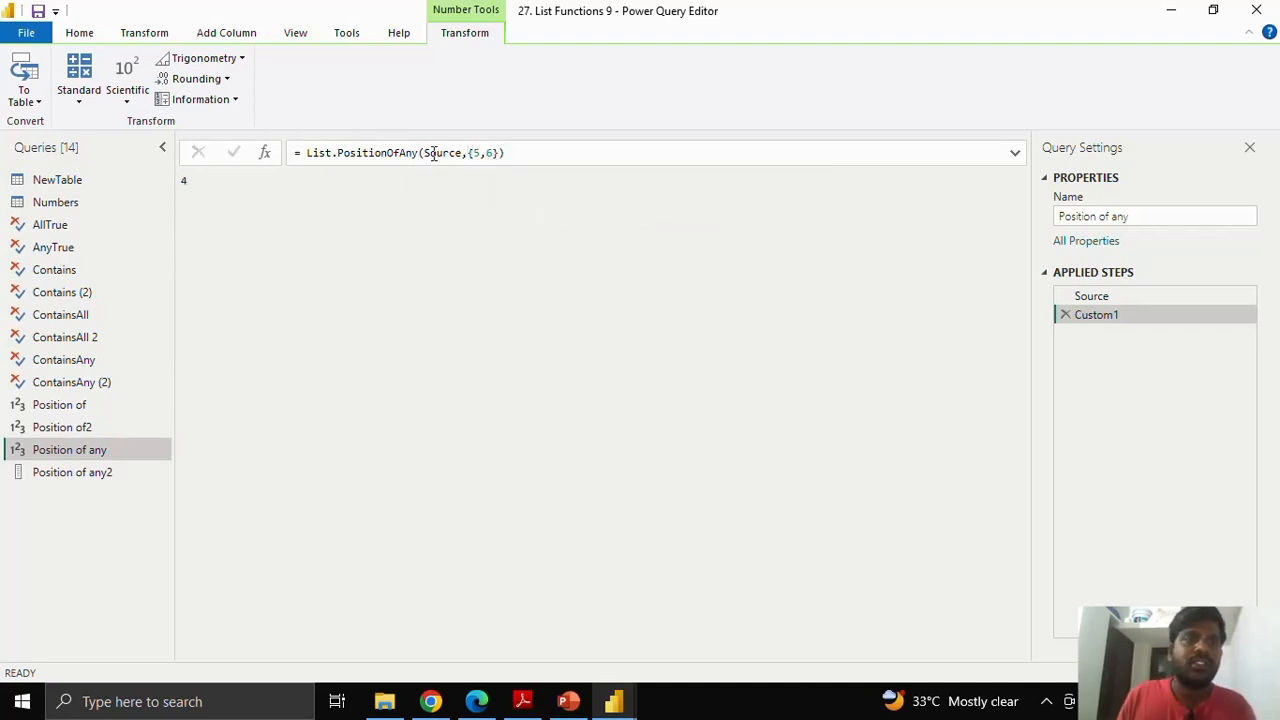
double_click(184, 181)
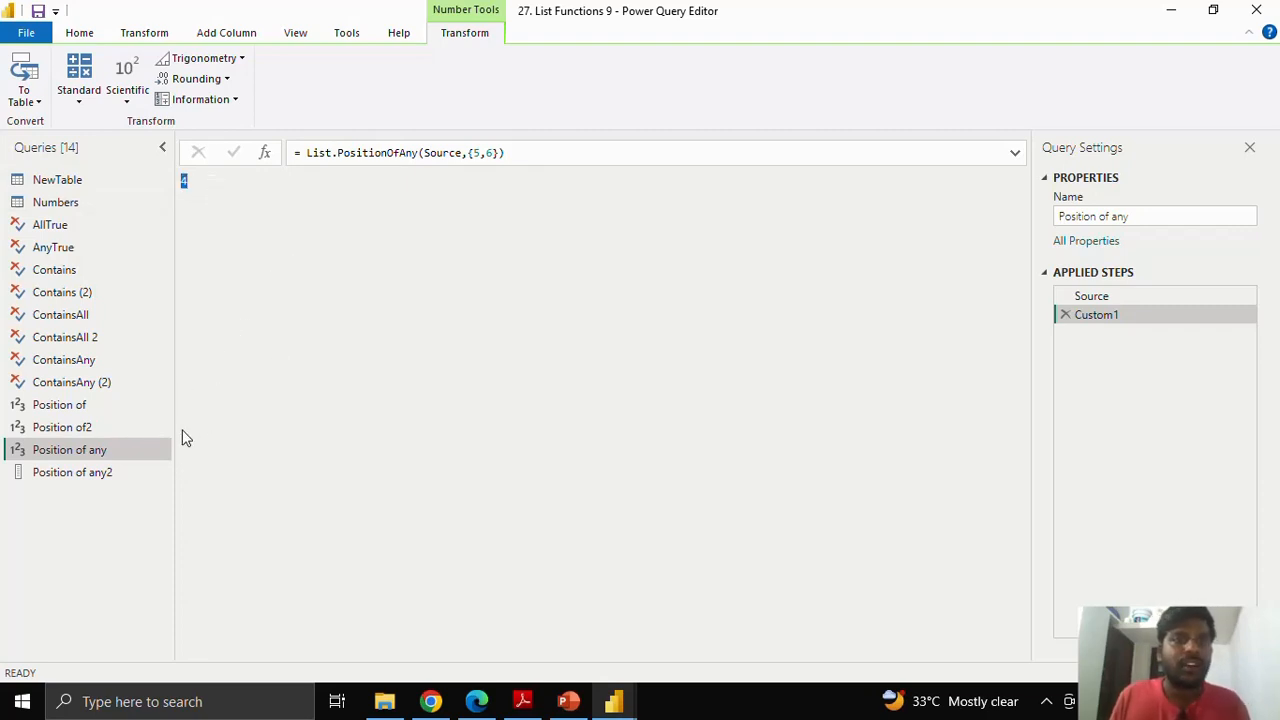
- Add a custom step to the Position of any2 query and replace its Source reference with the List.PositionOfAny function
left_click(96, 473)
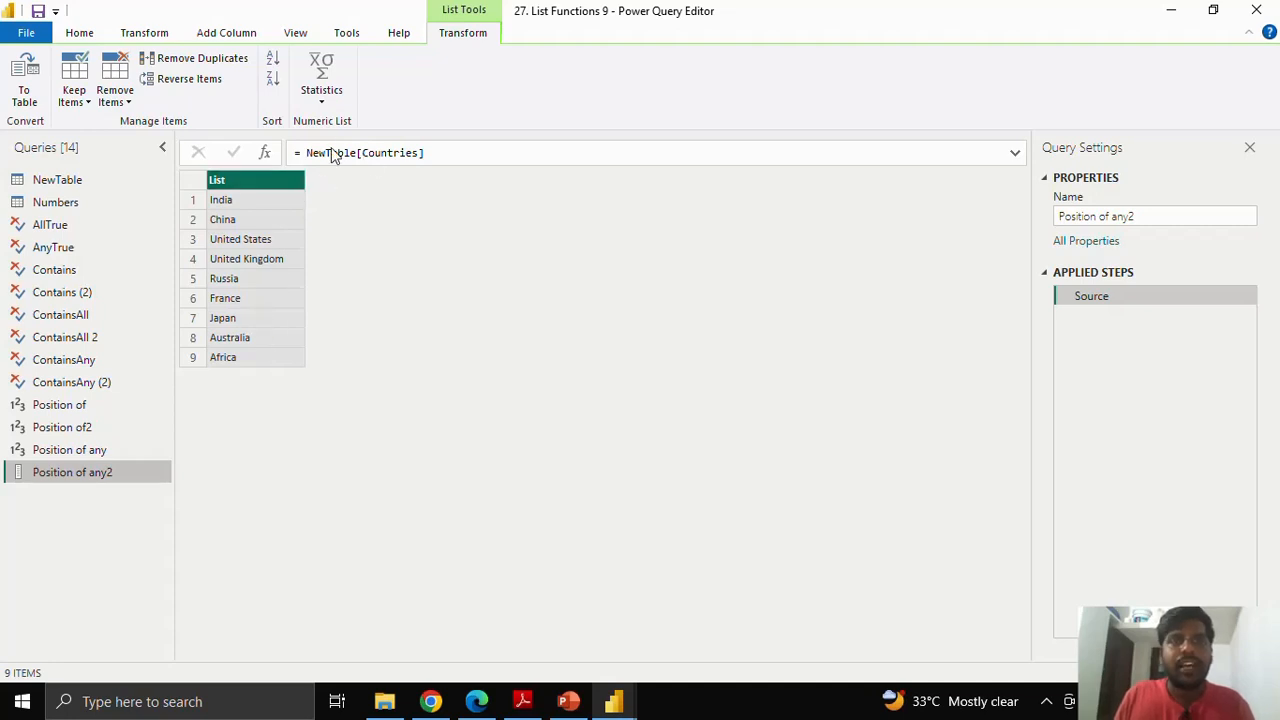
left_click(266, 155)
left_click_drag(344, 152, 306, 152)
type("List.")
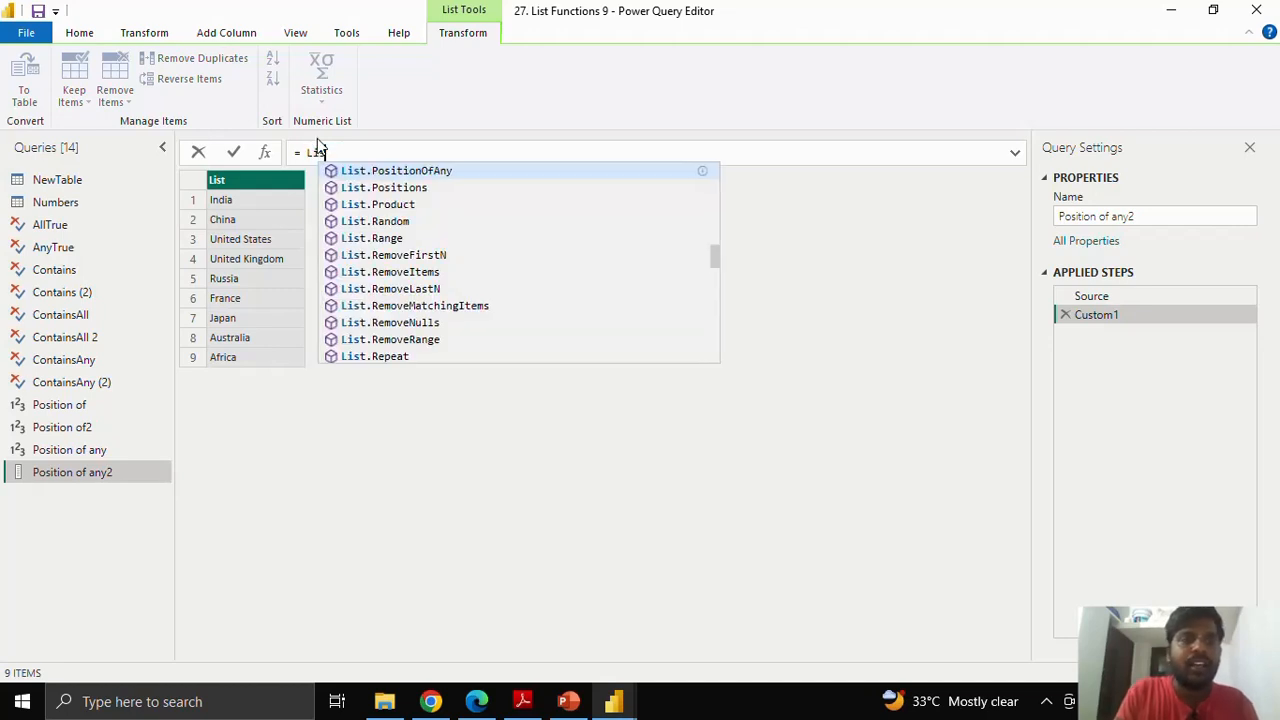
type("p")
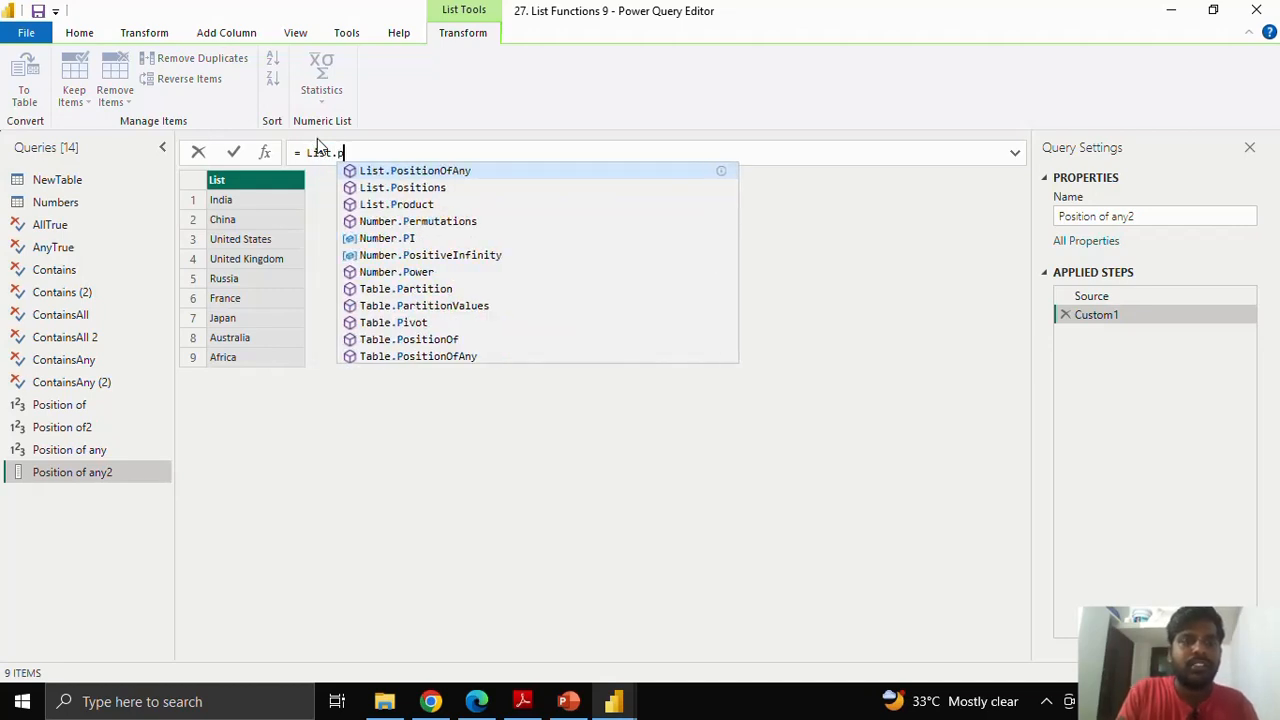
key("Tab")
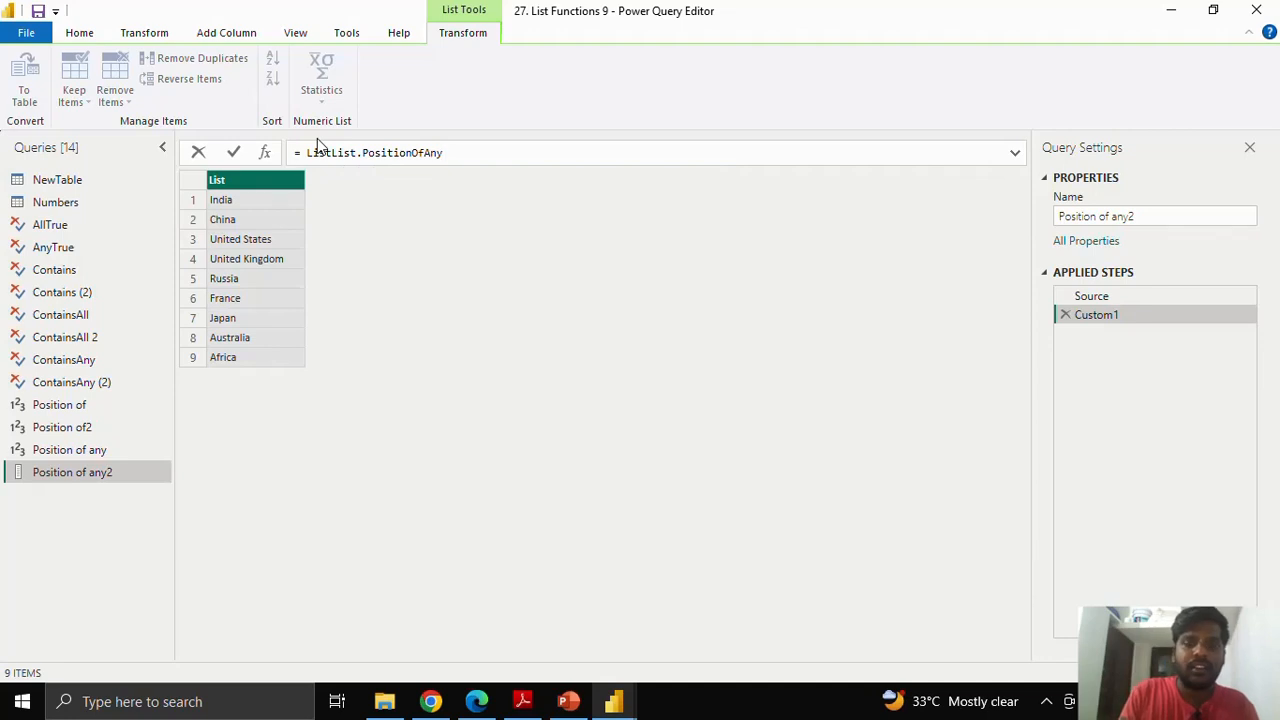
type("(")
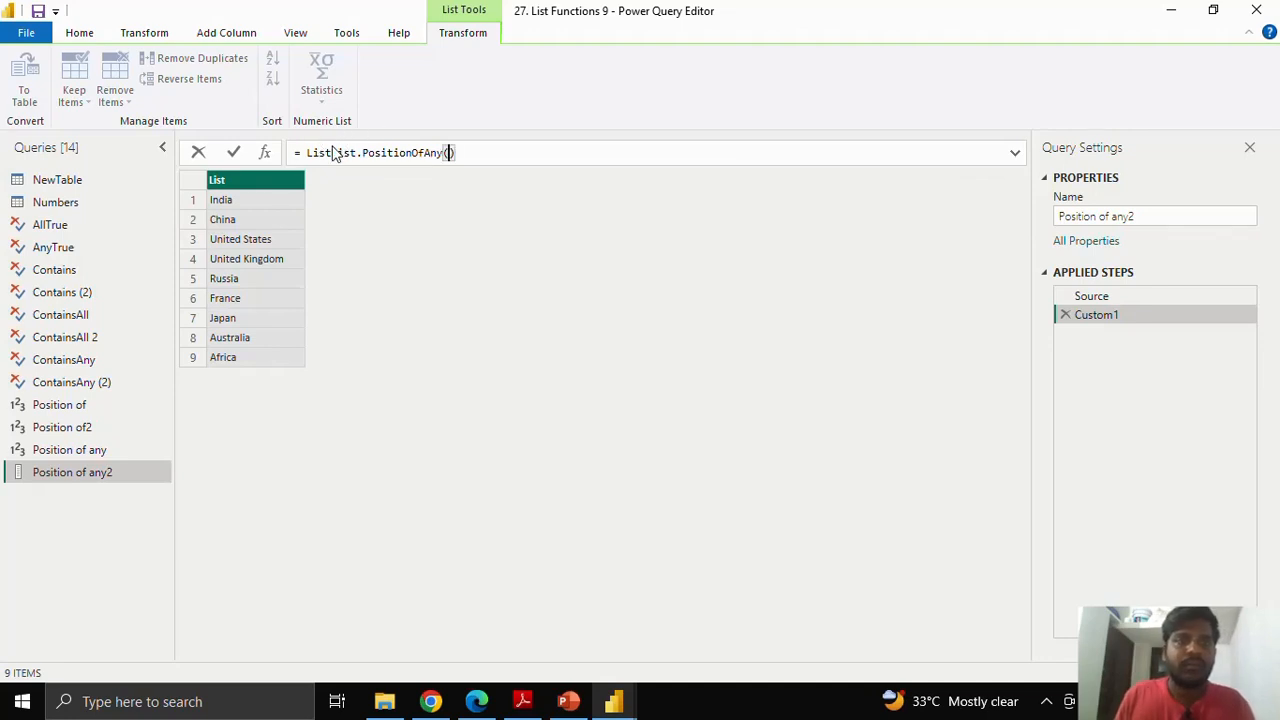
left_click_drag(333, 152, 306, 152)
key("BackSpace")
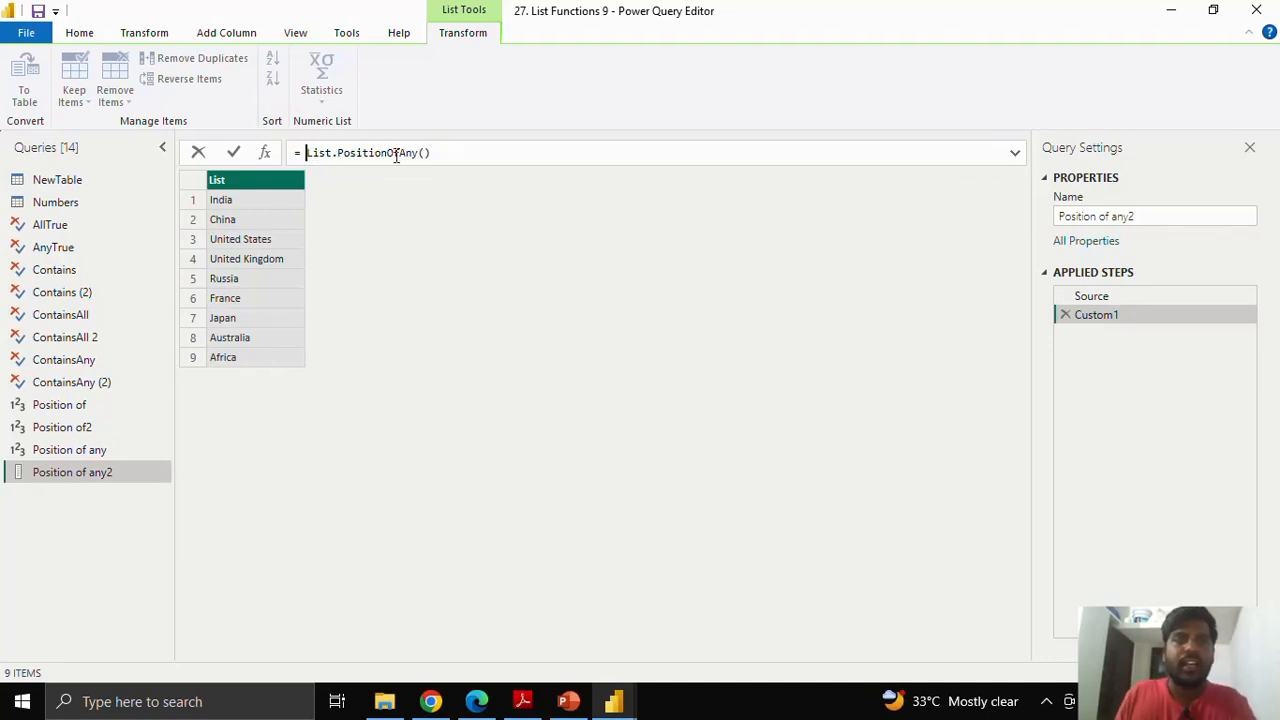
- Give List.PositionOfAny in the Position of any2 query the arguments Source and {"India","China","Japan"}, apply the formula and check the returned position
type("Source,")
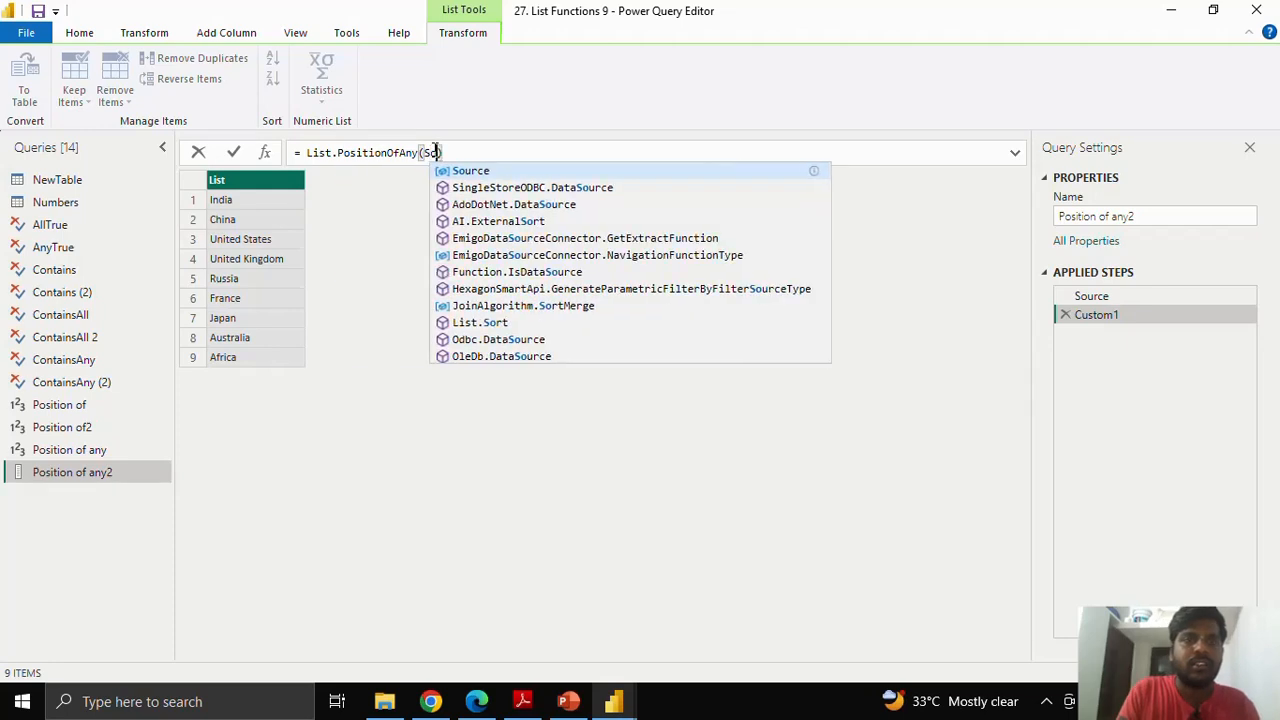
type("{")
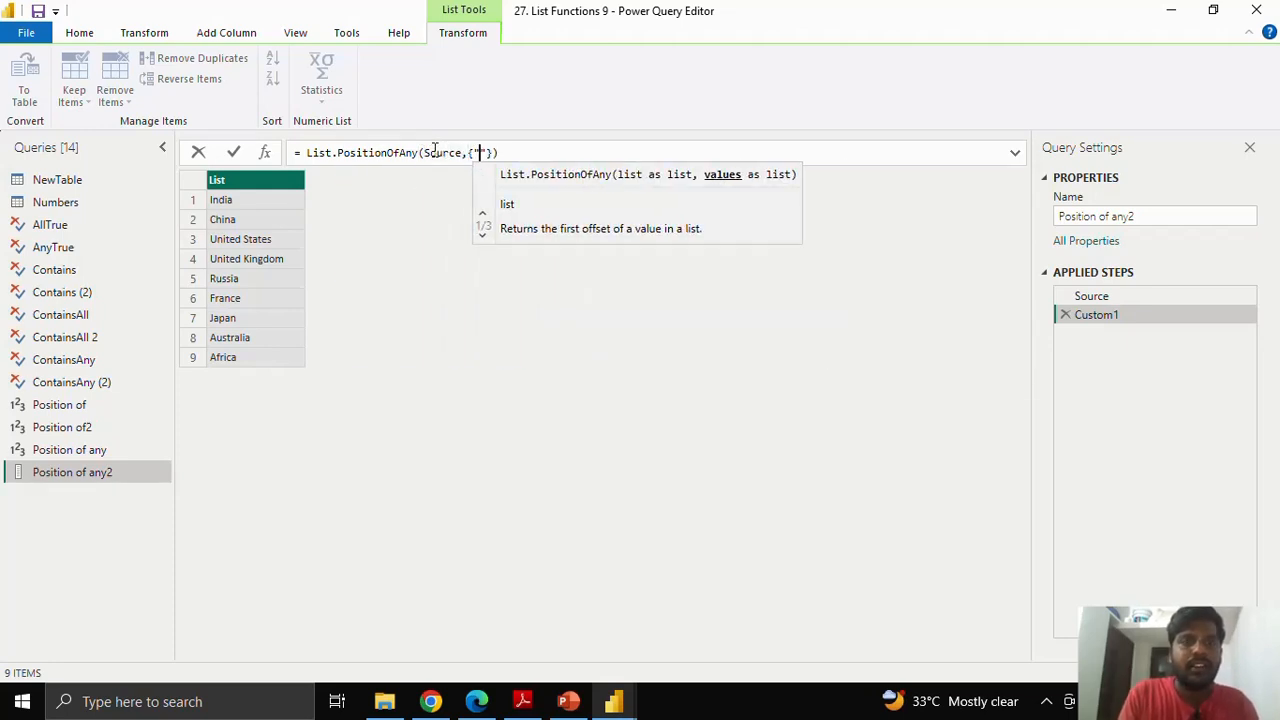
type("\"India")
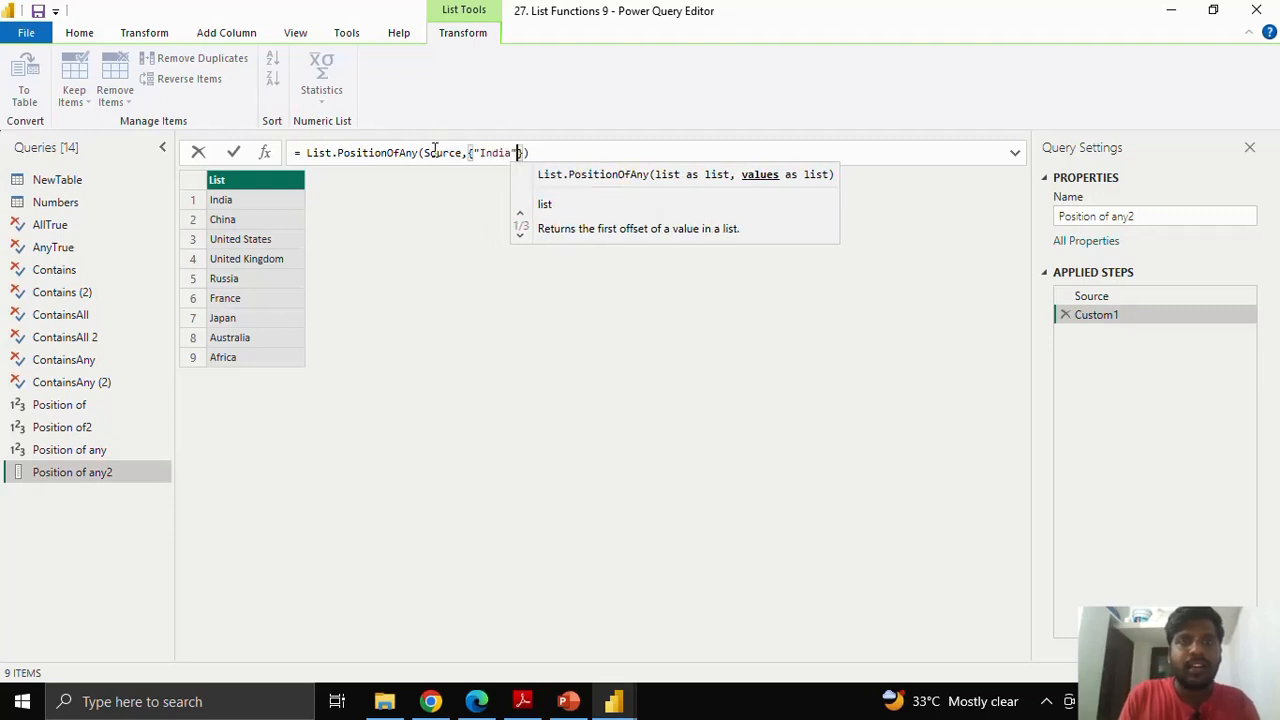
type("\",\"China")
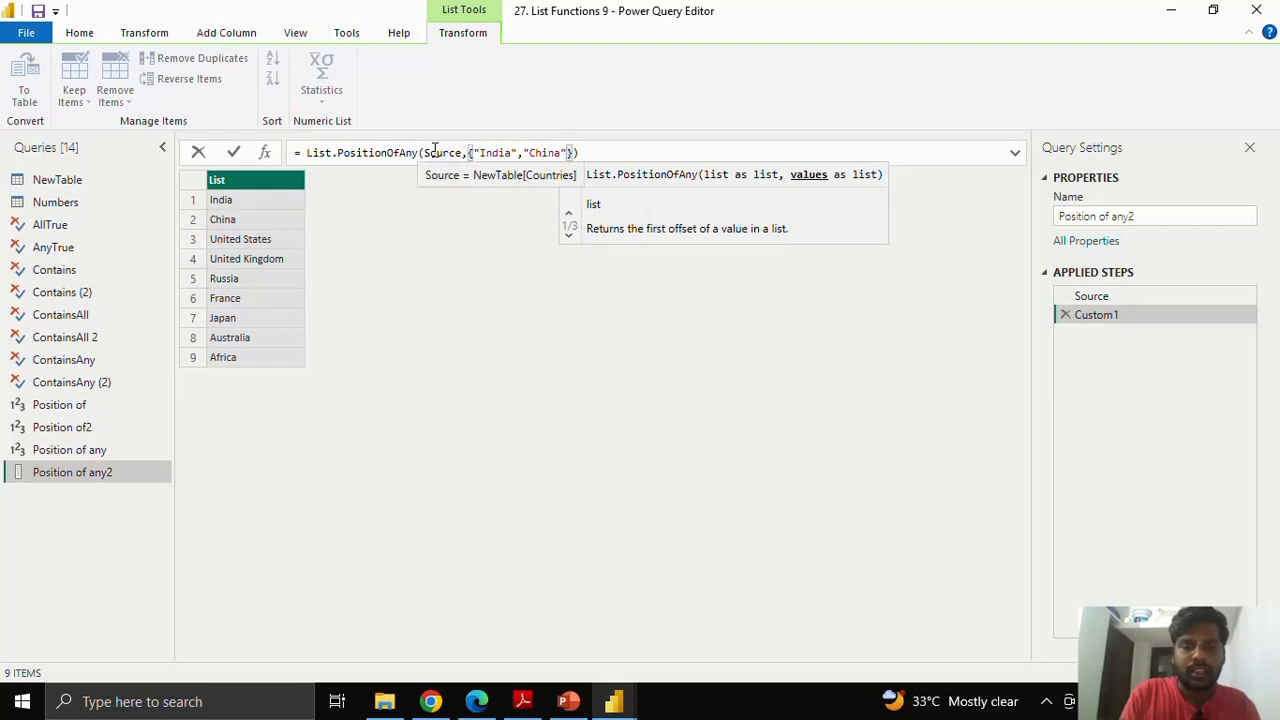
type("\",\"Japan\"}")
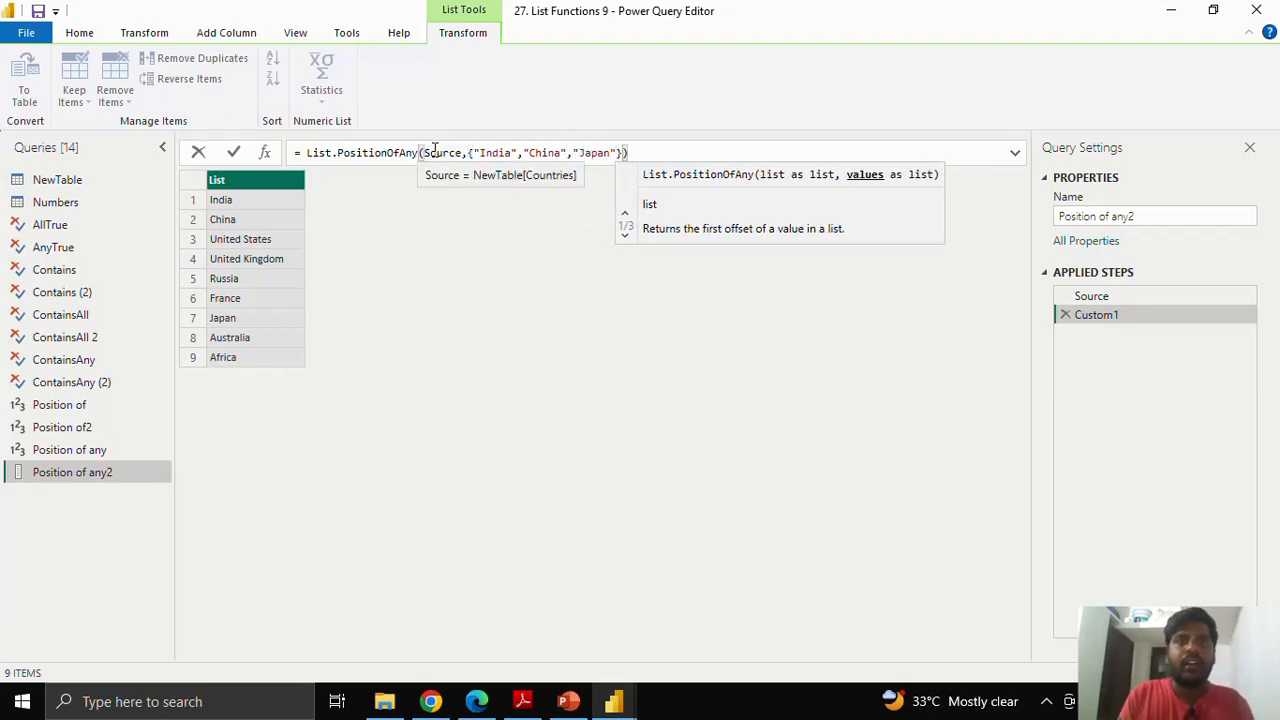
type(")")
left_click(236, 155)
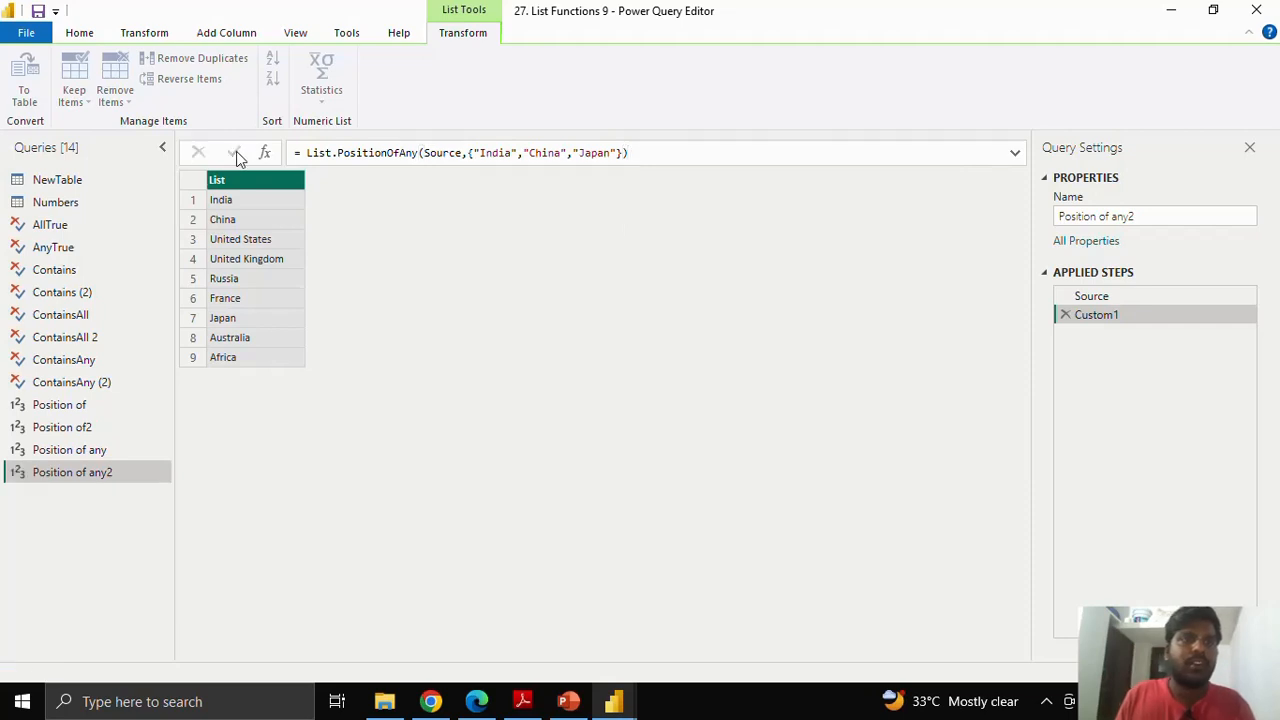
left_click_drag(183, 189, 207, 185)
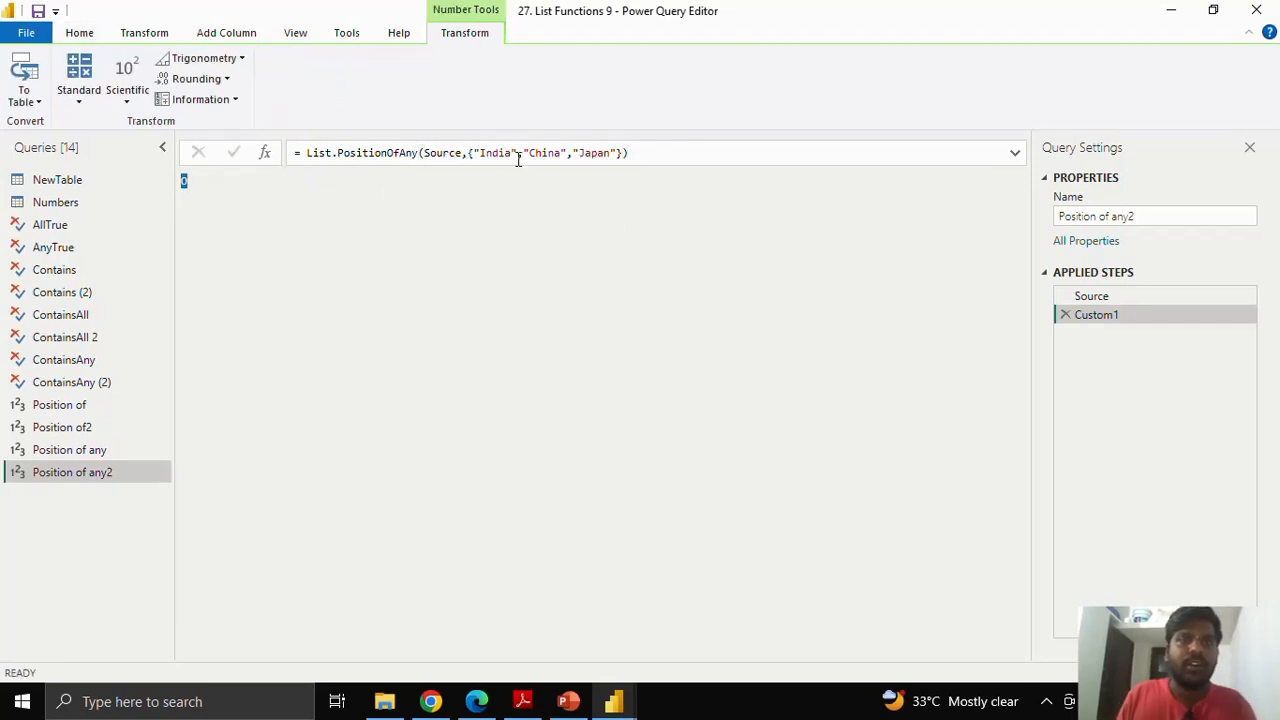
- Remove "India" from the values looked up in the Position of any2 query, apply the formula and check the returned position
left_click_drag(474, 153, 518, 153)
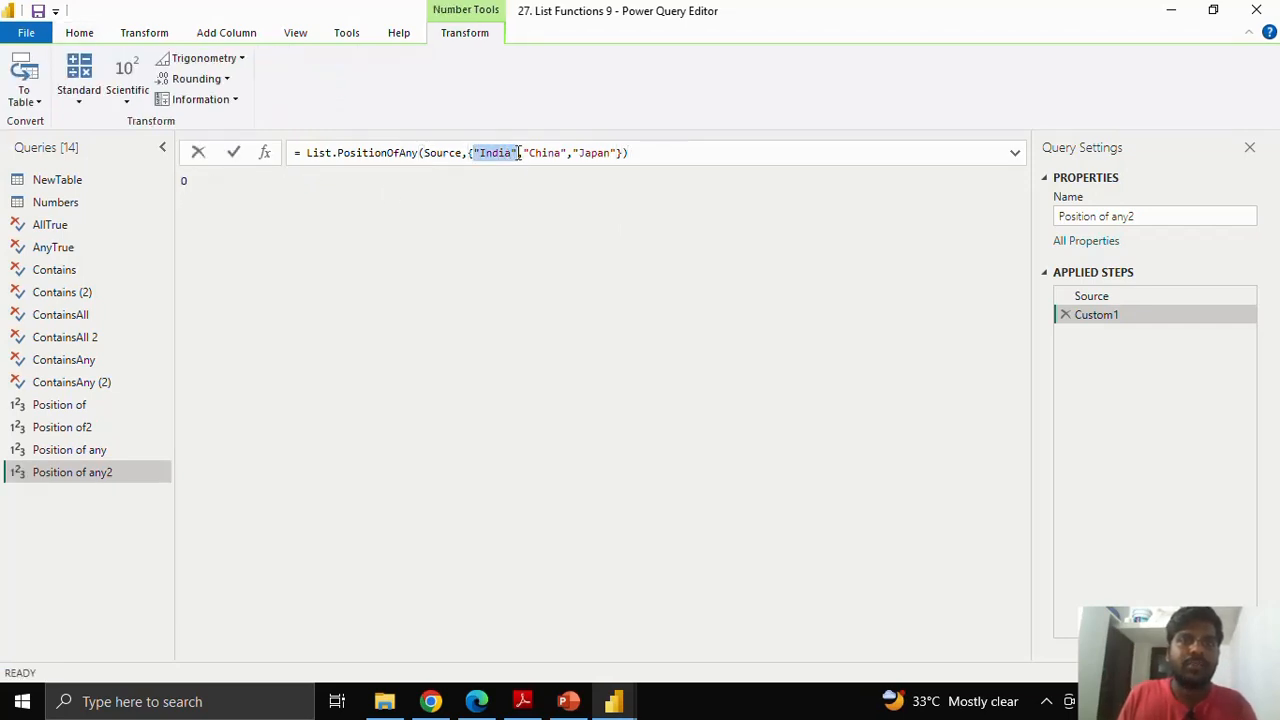
key("BackSpace")
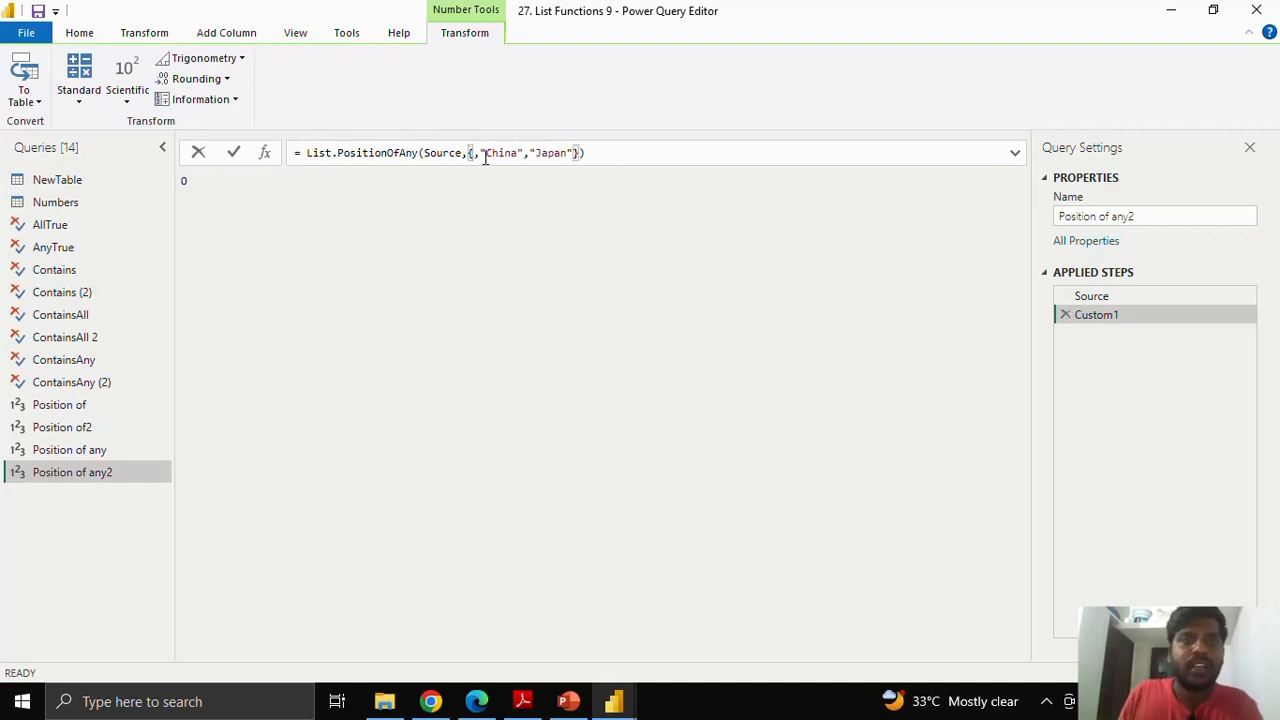
key("Delete")
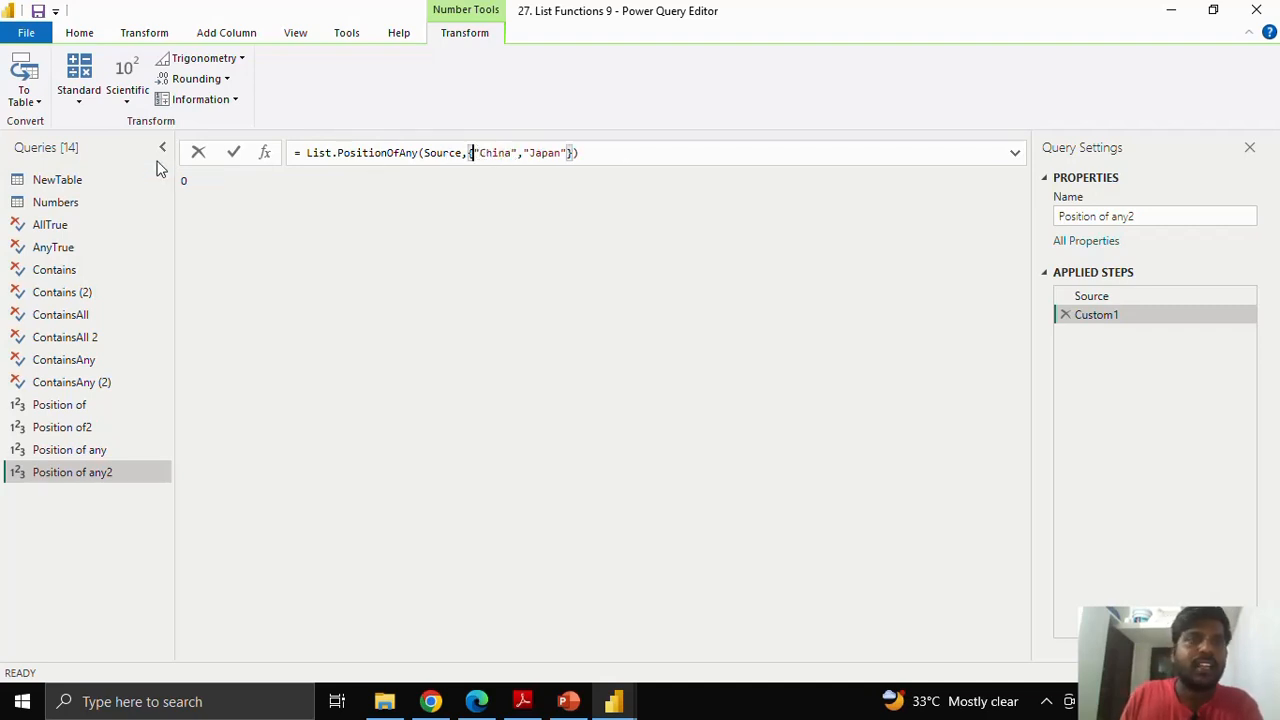
left_click(234, 153)
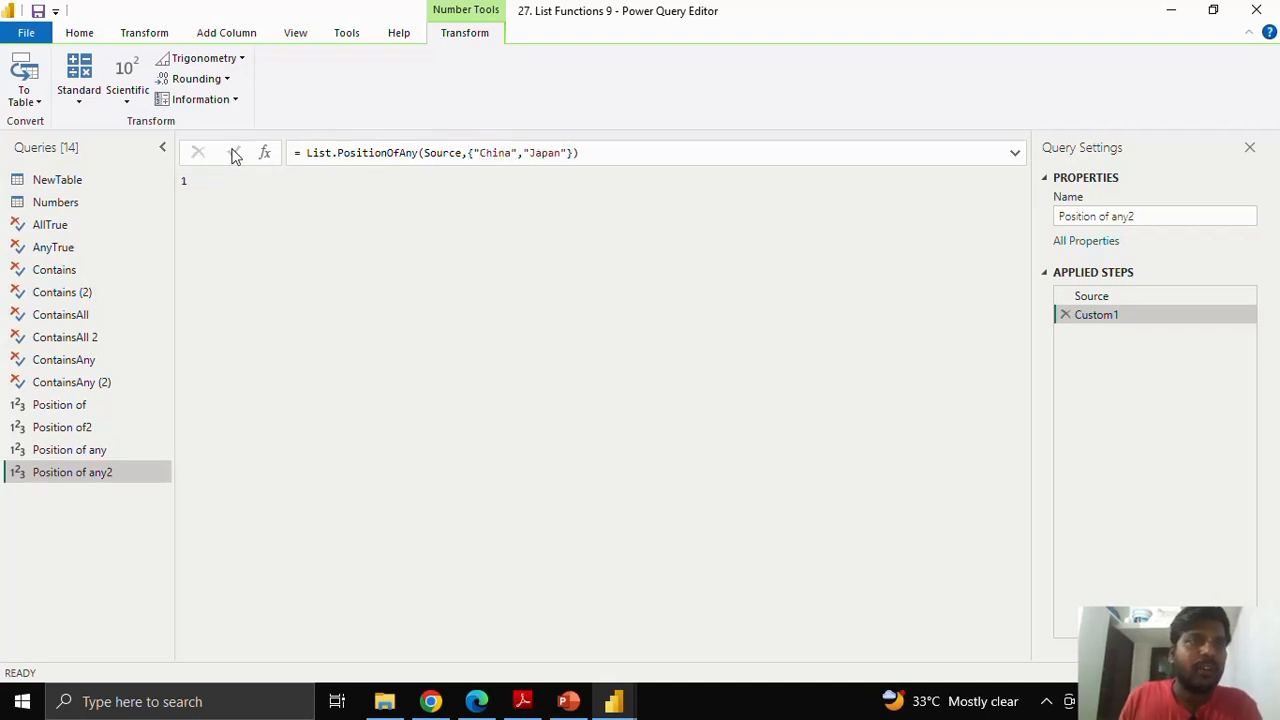
double_click(184, 180)
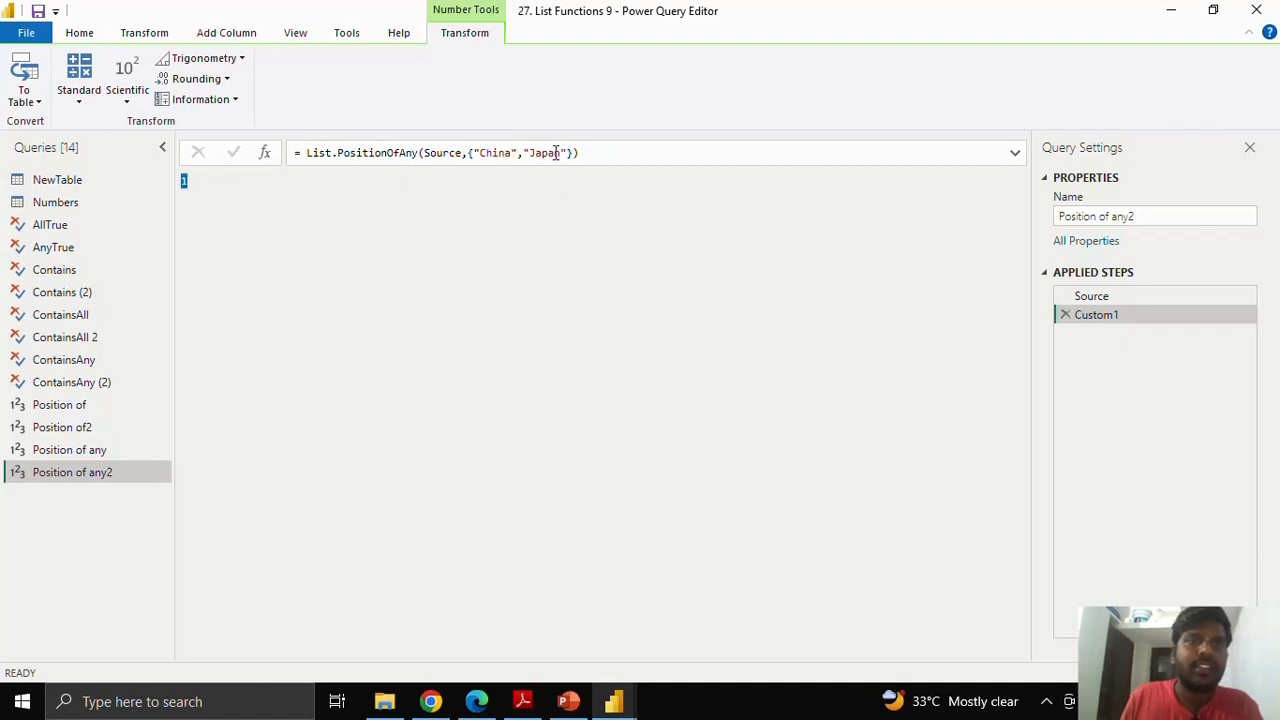
- Replace the values looked up in the Position of any2 query with only "Canada", apply the formula and check the result
left_click_drag(529, 152, 567, 152)
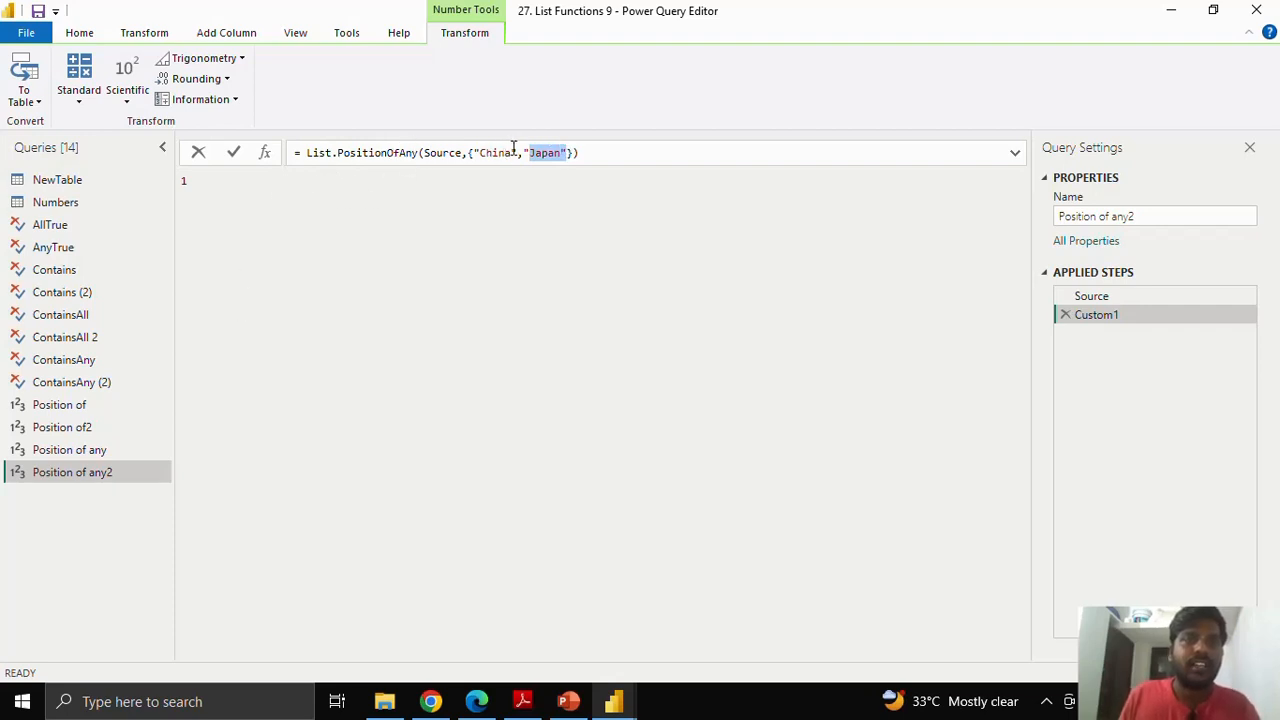
left_click(482, 152)
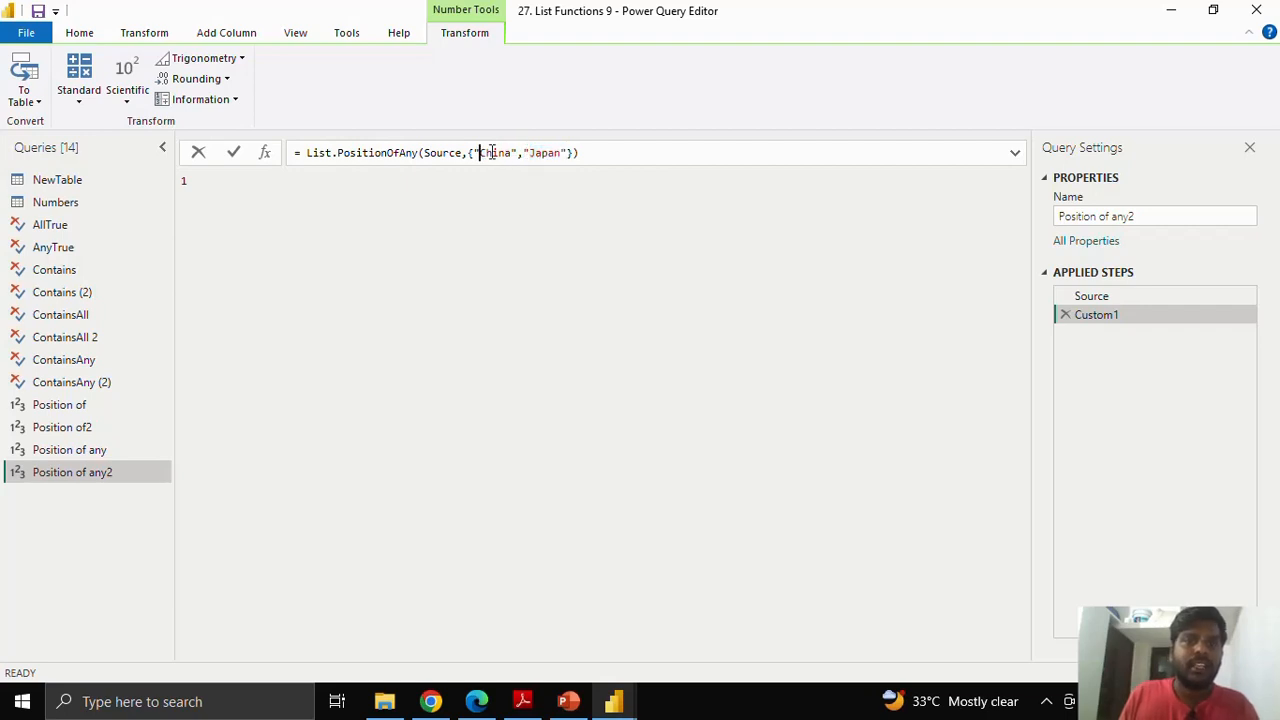
left_click_drag(482, 152, 560, 152)
type("Car")
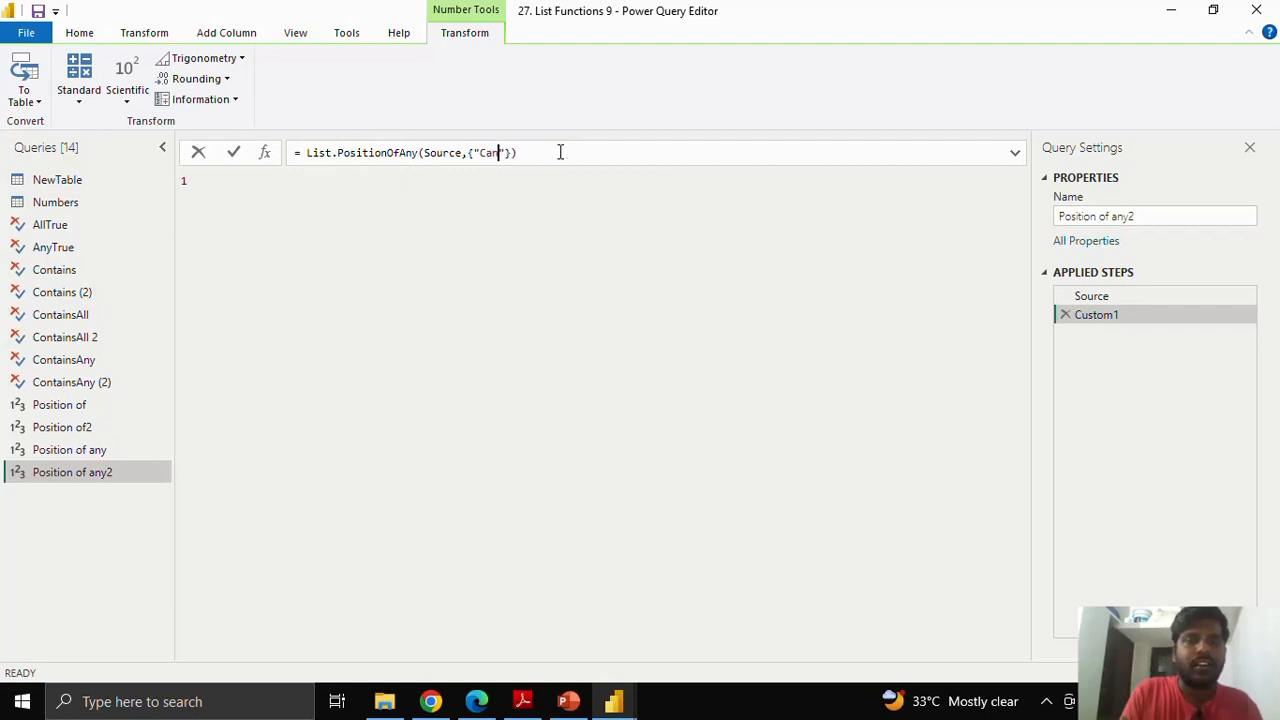
type("ada")
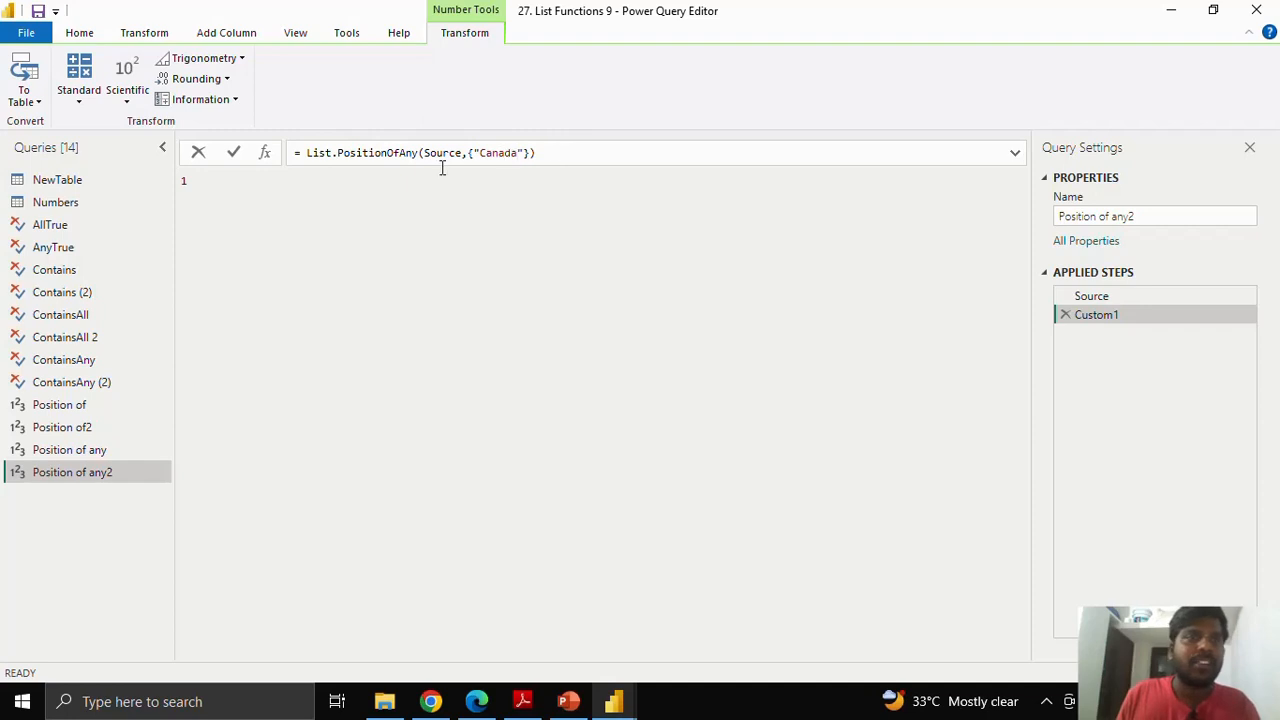
left_click(234, 152)
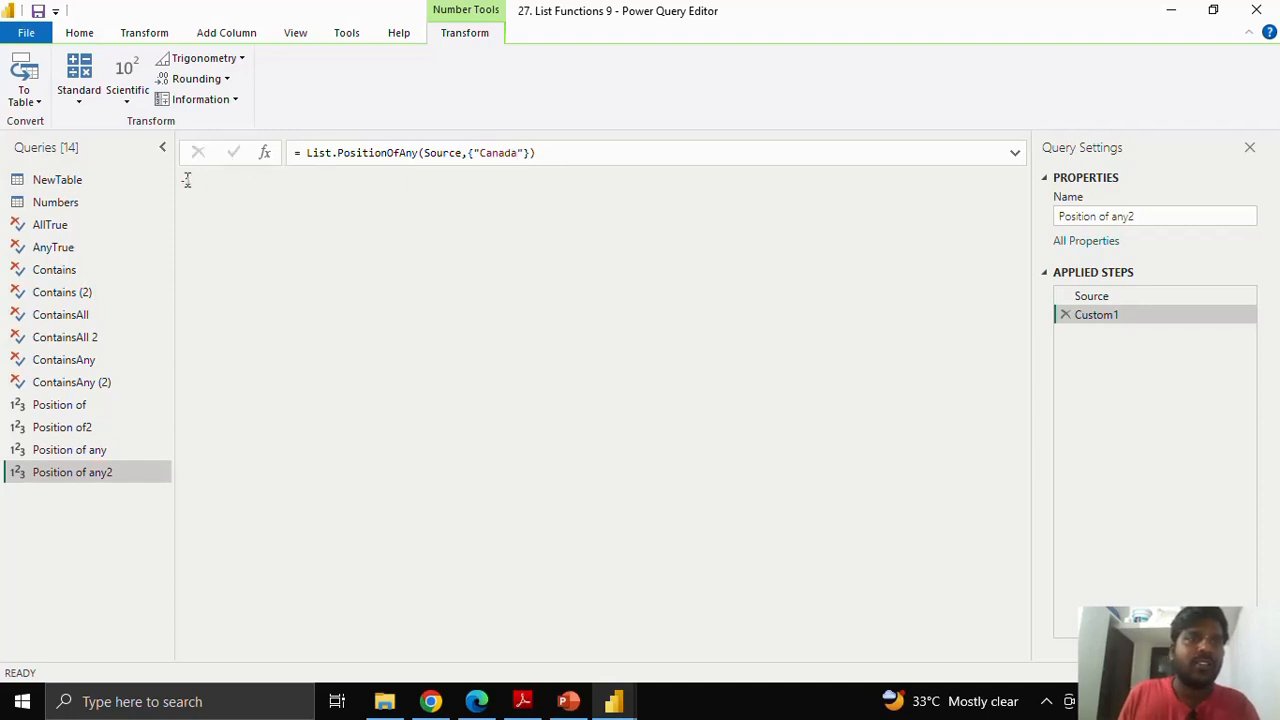
left_click_drag(184, 179, 214, 180)
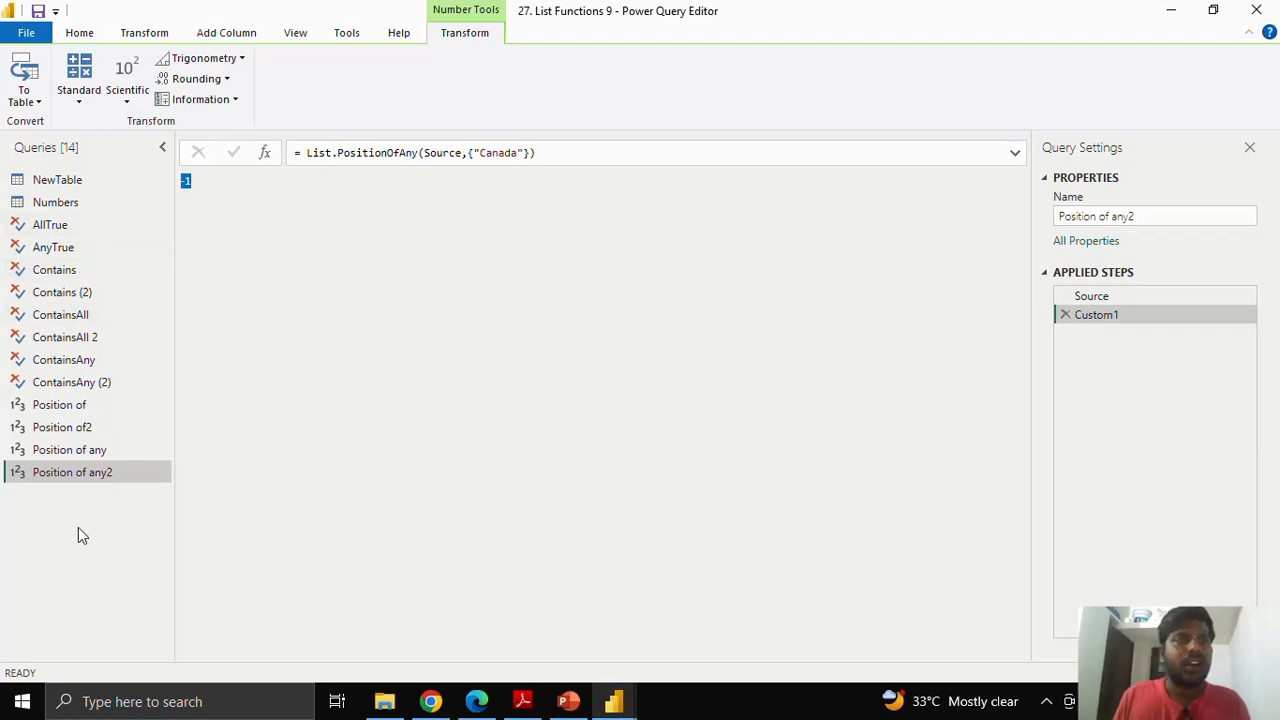
left_click(283, 293)
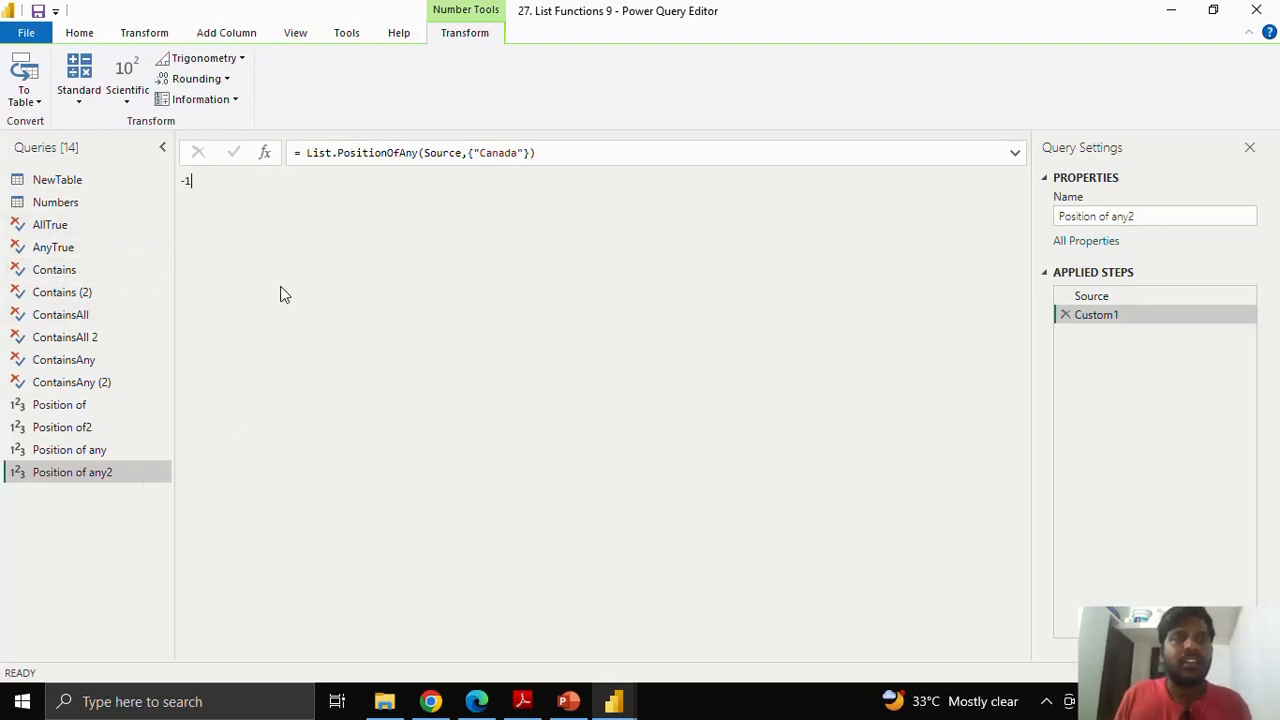